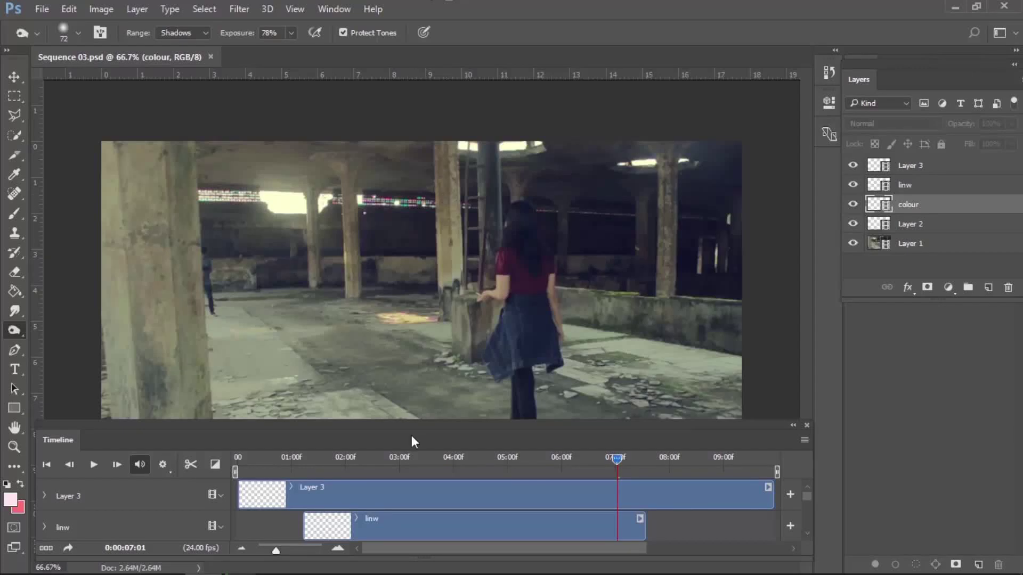
Step: Rewind the clip slightly and select Layer 1 with the Move tool
mouse_move(618, 462)
mouse_down()
mouse_move(231, 472)
mouse_move(347, 487)
mouse_move(598, 474)
mouse_move(565, 473)
mouse_up()
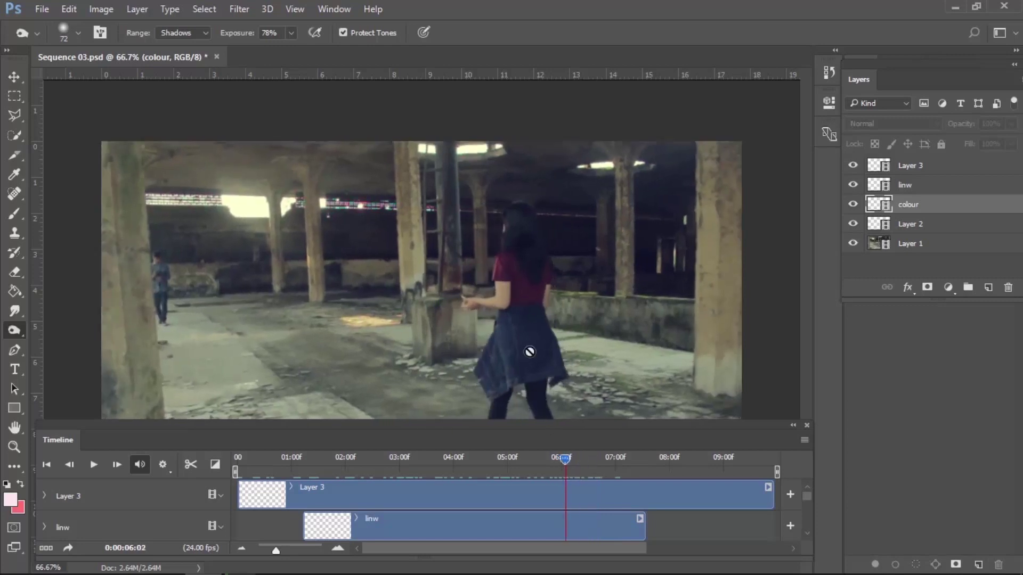
click(14, 77)
click(367, 263)
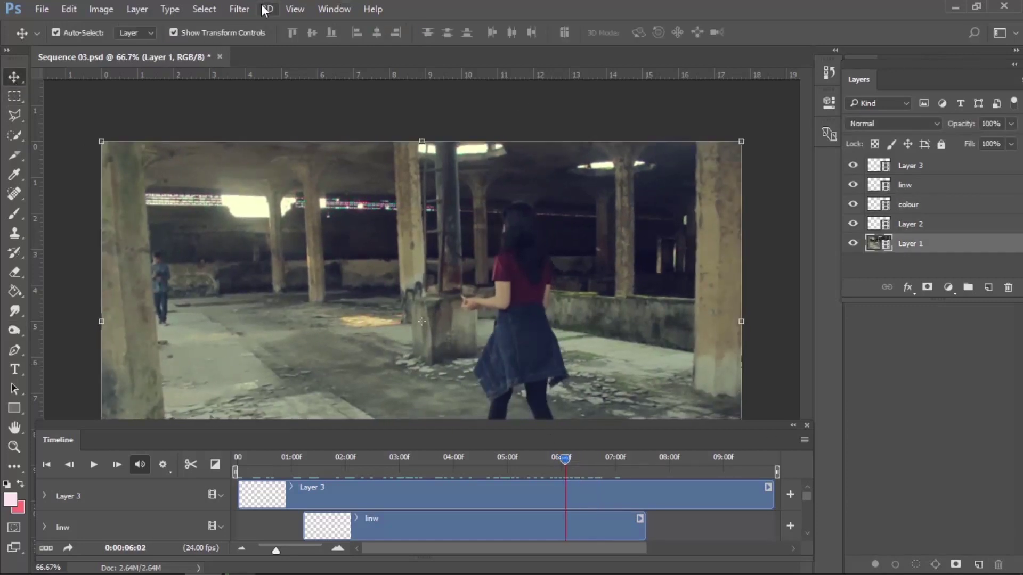
Step: Close Sequence 03.psd without saving, then close the Timeline panel
click(218, 56)
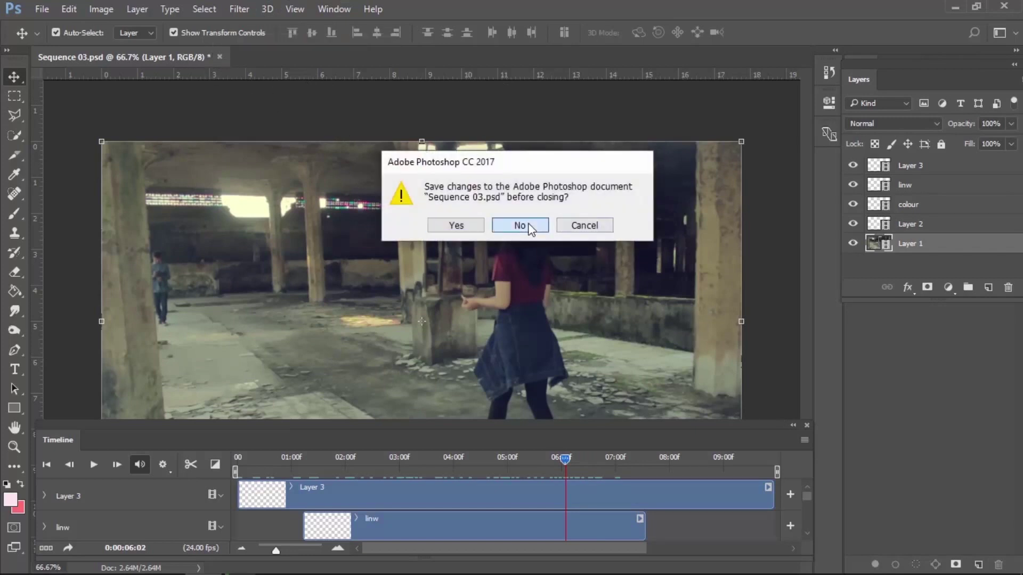
click(519, 225)
click(807, 426)
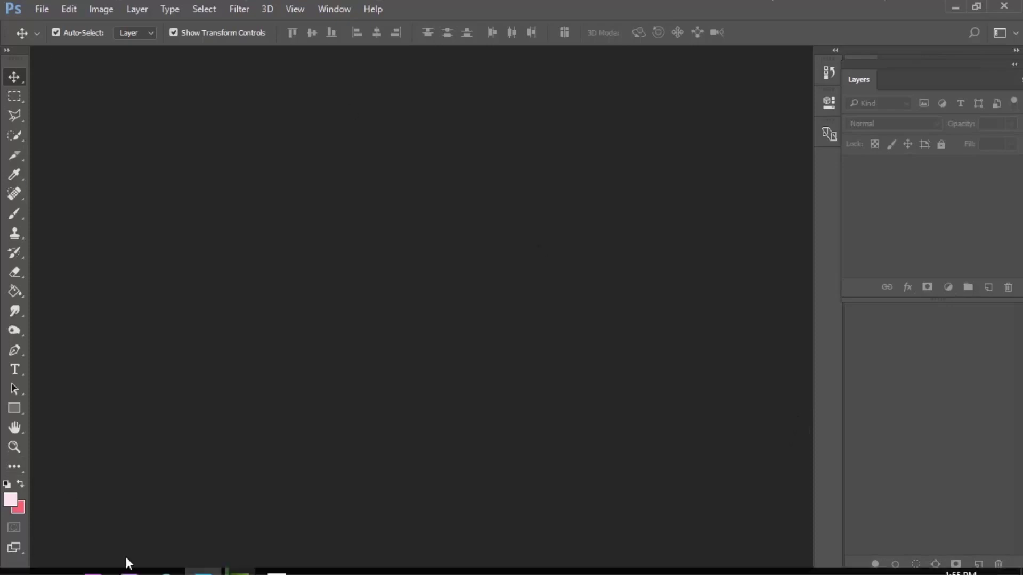
Step: Drag grimearttt.mp4 from New Volume (D:) in File Explorer into Photoshop to open it
click(218, 566)
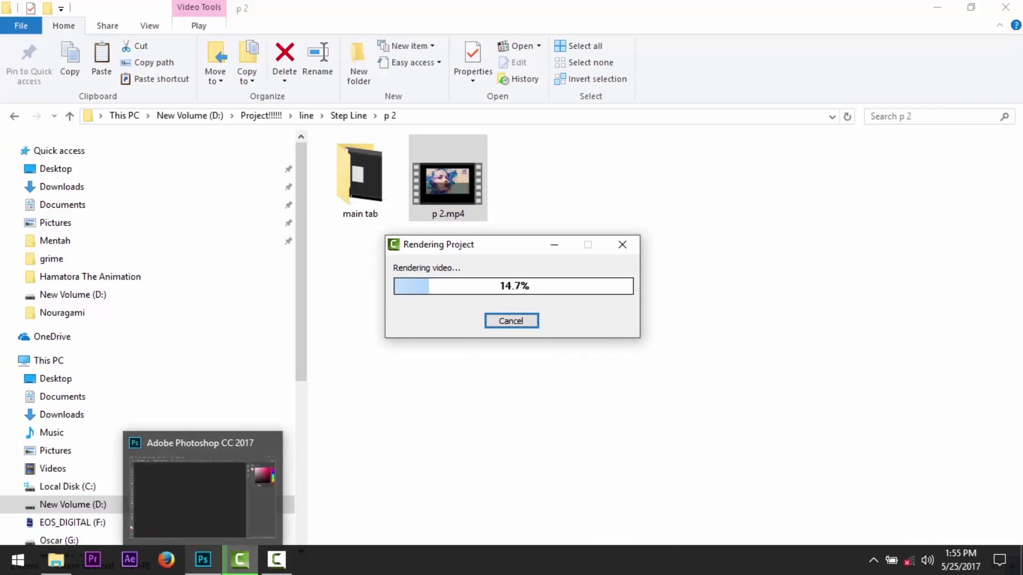
click(203, 559)
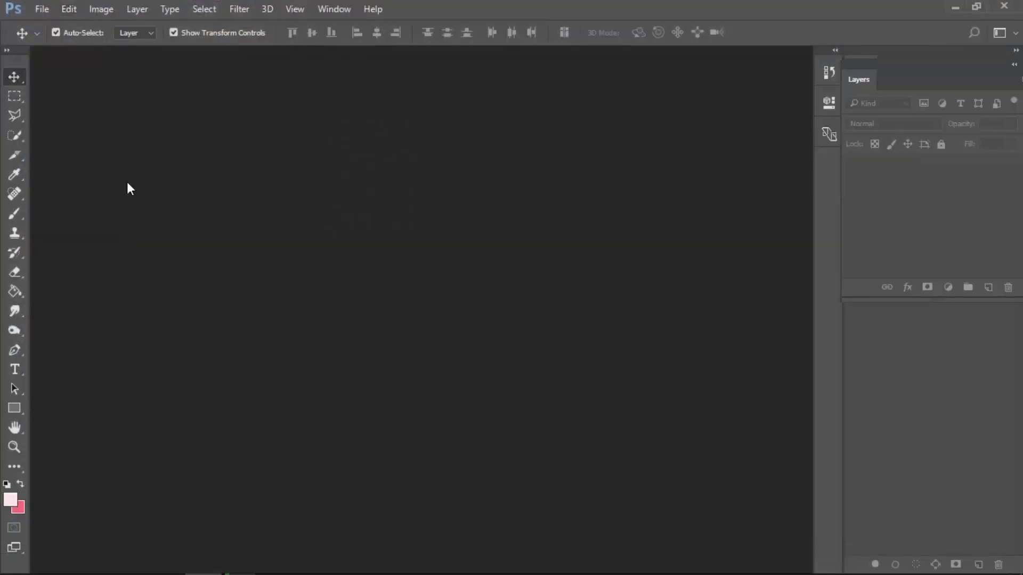
click(56, 560)
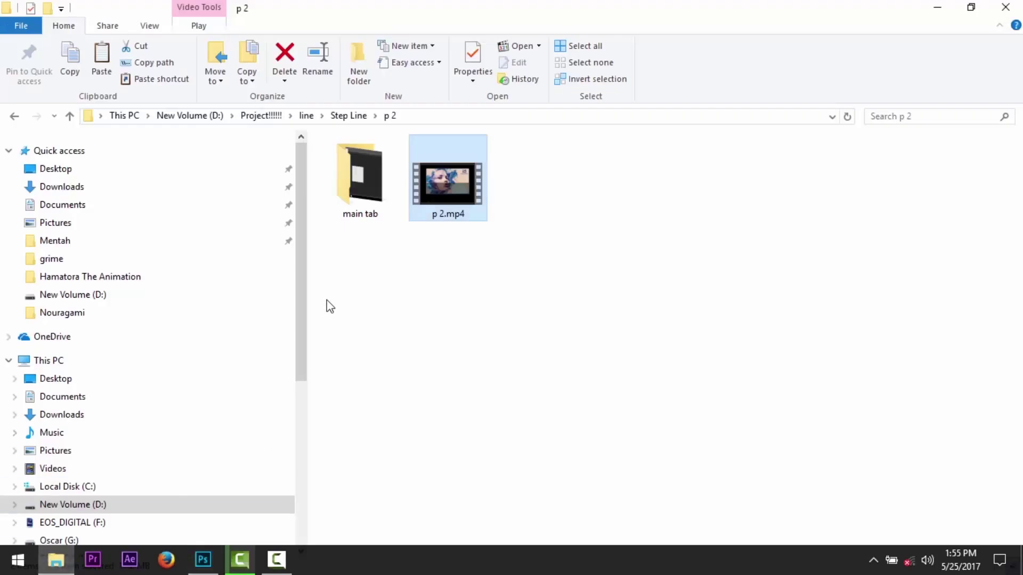
click(75, 506)
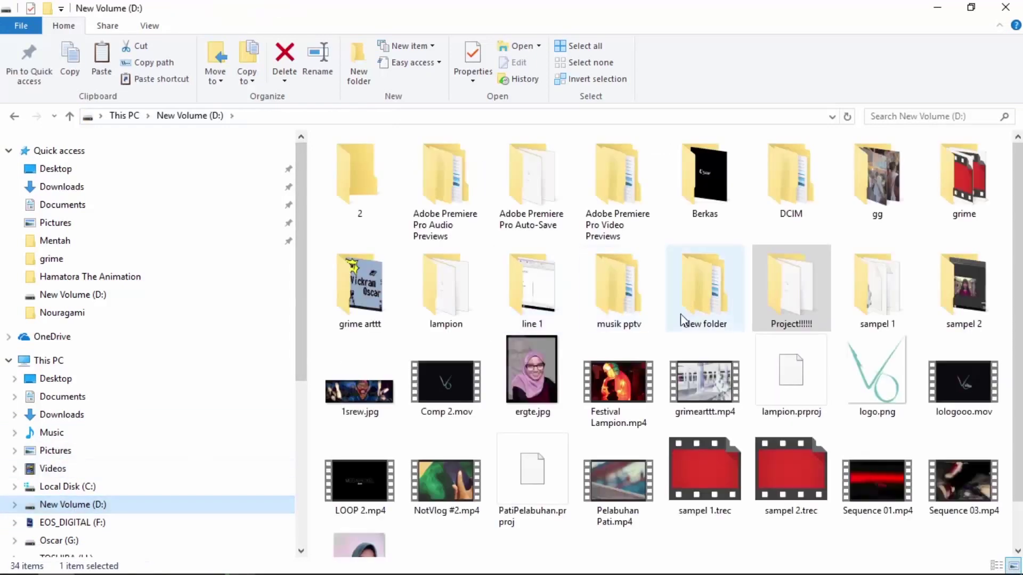
click(722, 400)
drag(717, 385, 227, 544)
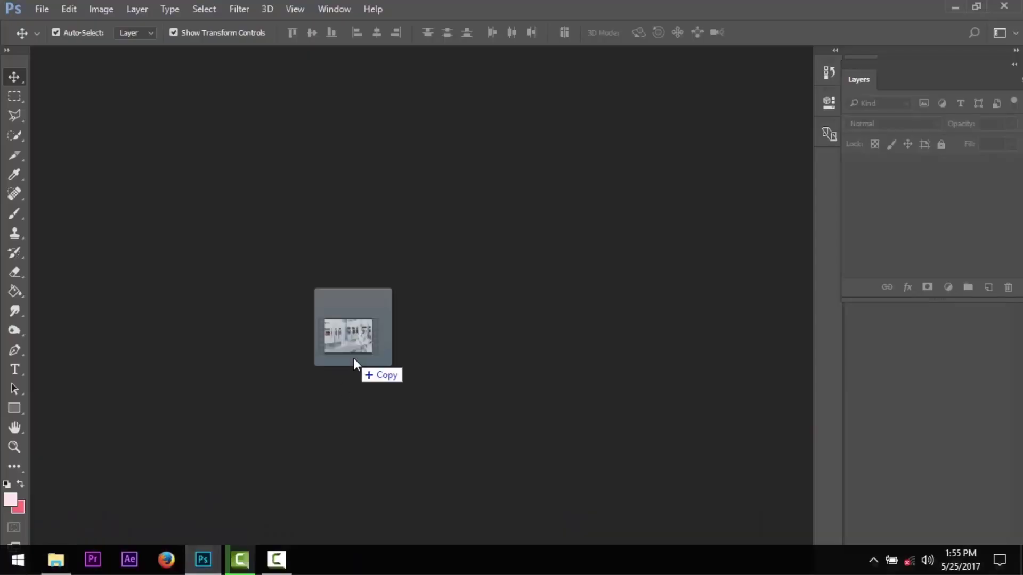
drag(227, 543, 353, 358)
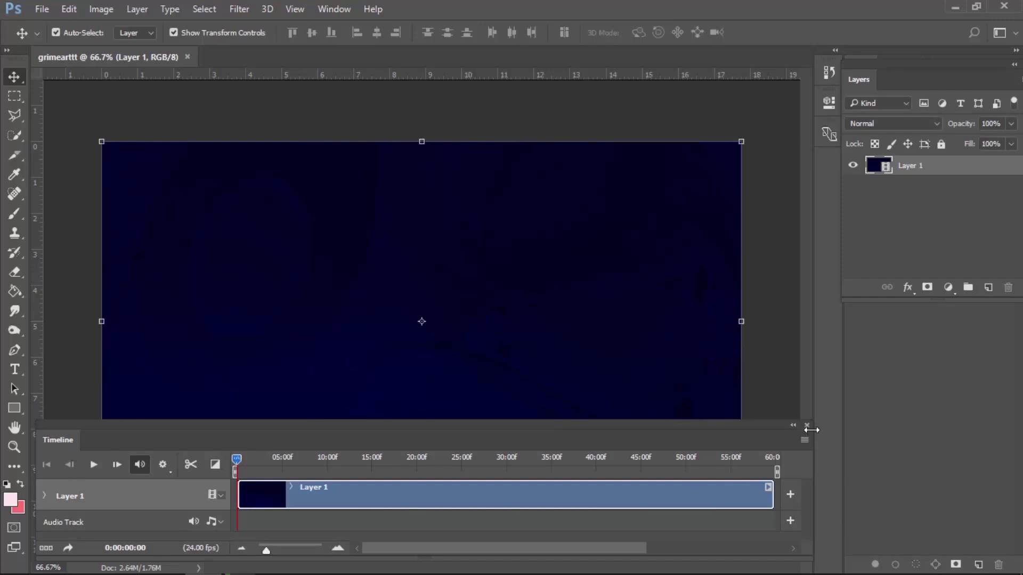
Step: Close the timeline and bring it back via Window > Timeline
click(807, 425)
click(333, 9)
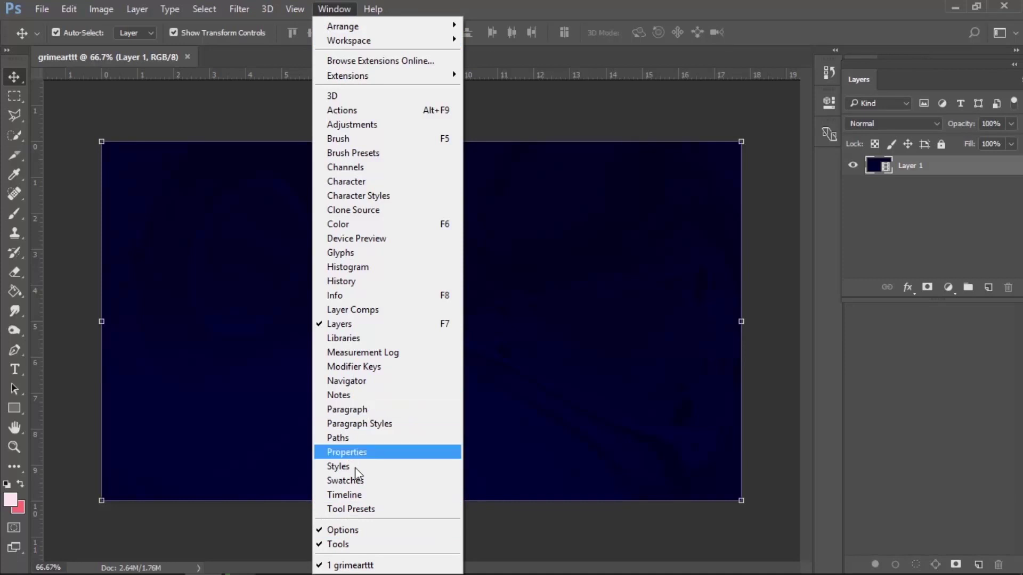
click(357, 497)
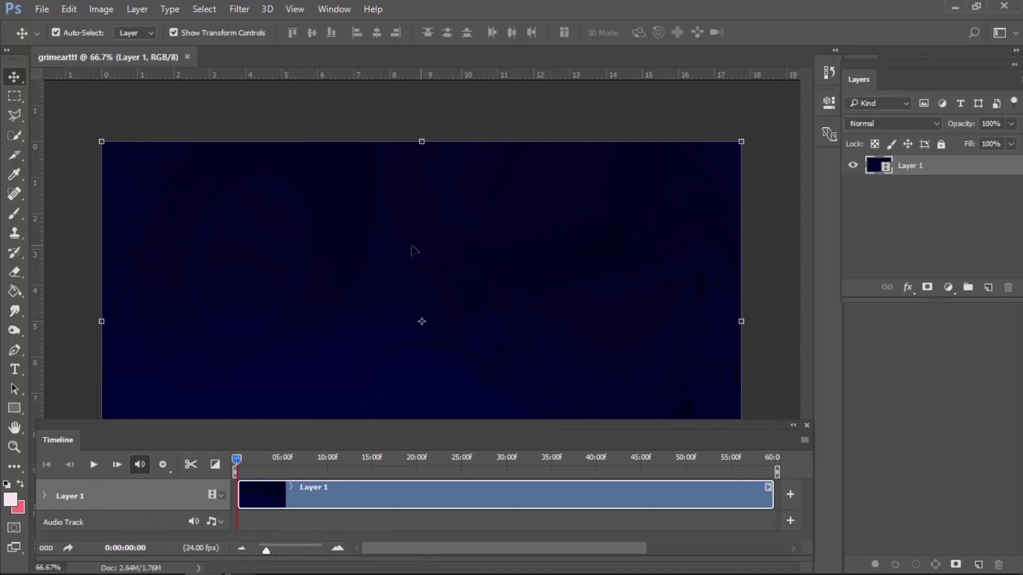
Step: With the Brush tool selected, play the clip and scrub ahead to the pink-faced frame near 26:20
click(14, 213)
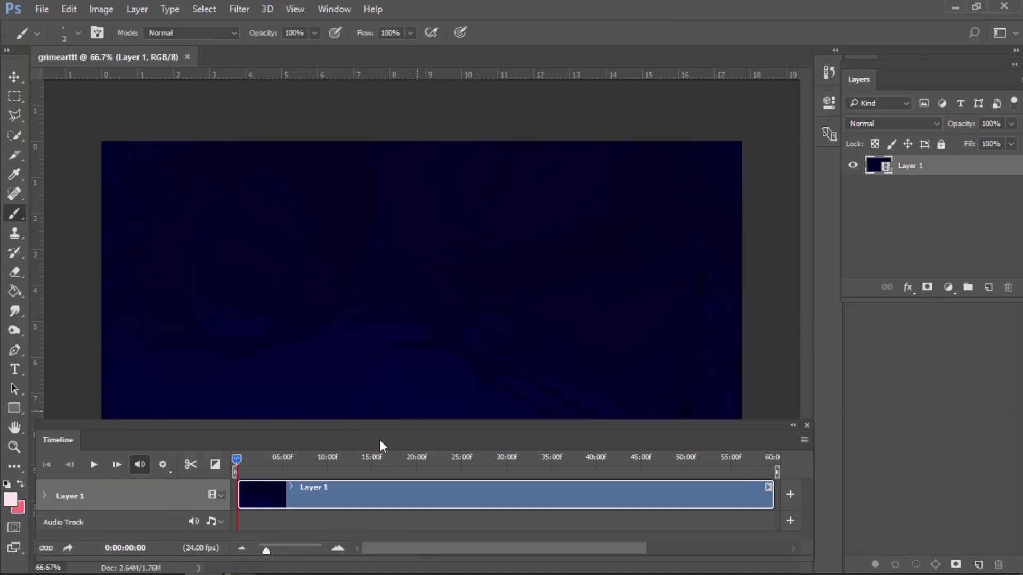
key(space)
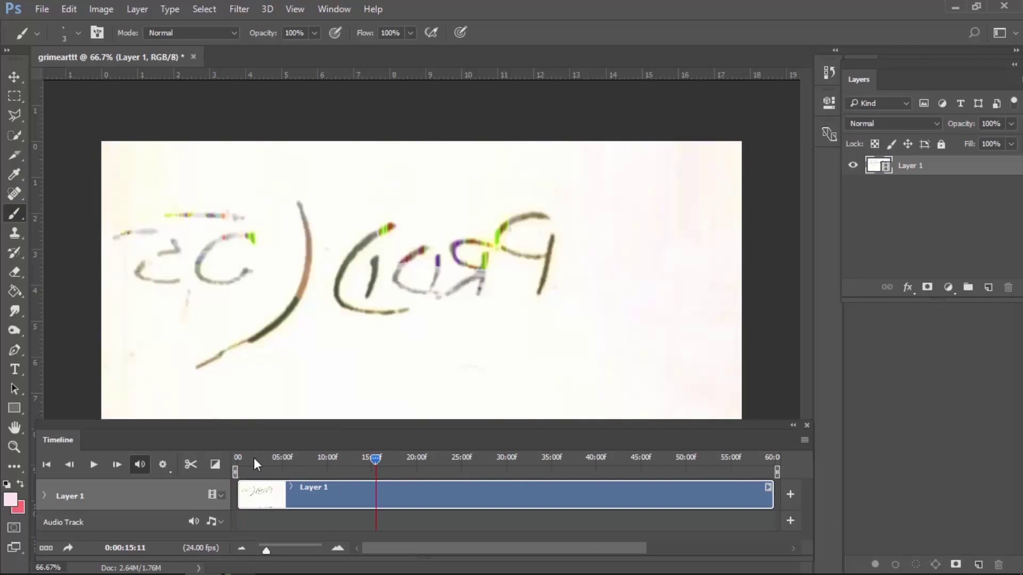
drag(375, 463, 477, 459)
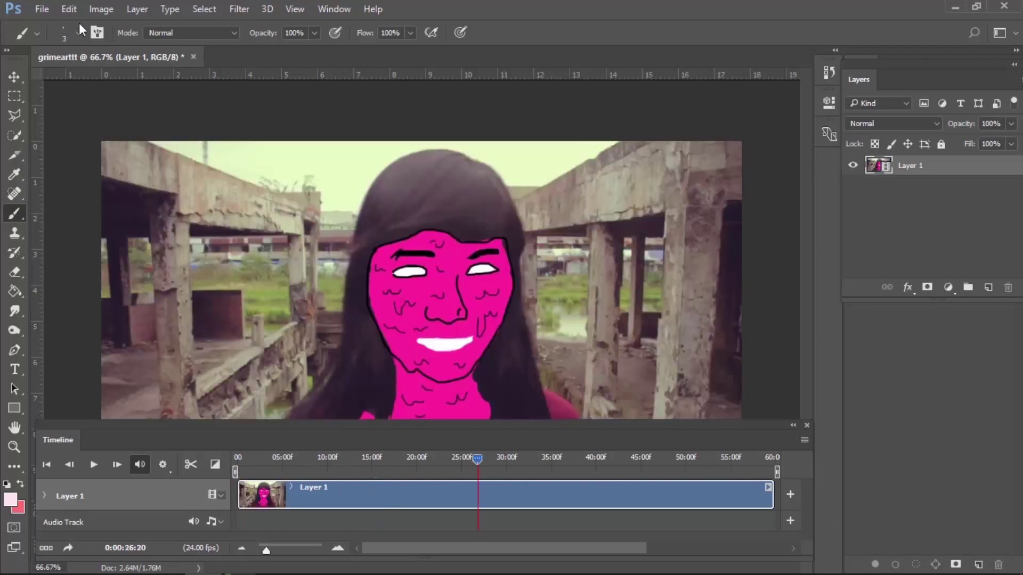
click(43, 7)
mouse_move(70, 97)
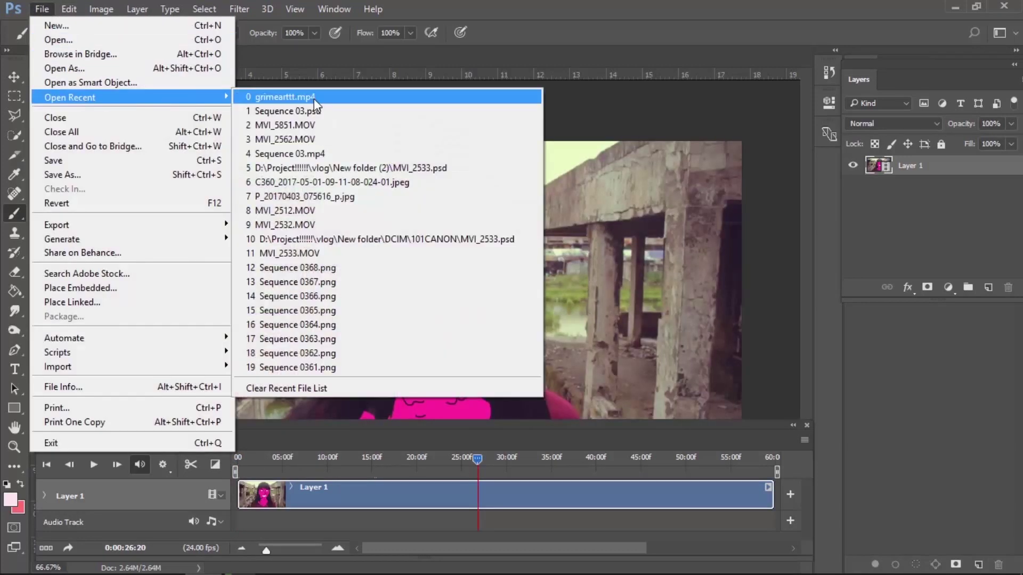
Step: Reopen Sequence 03.psd from recent files and close grimearttt without saving
click(315, 112)
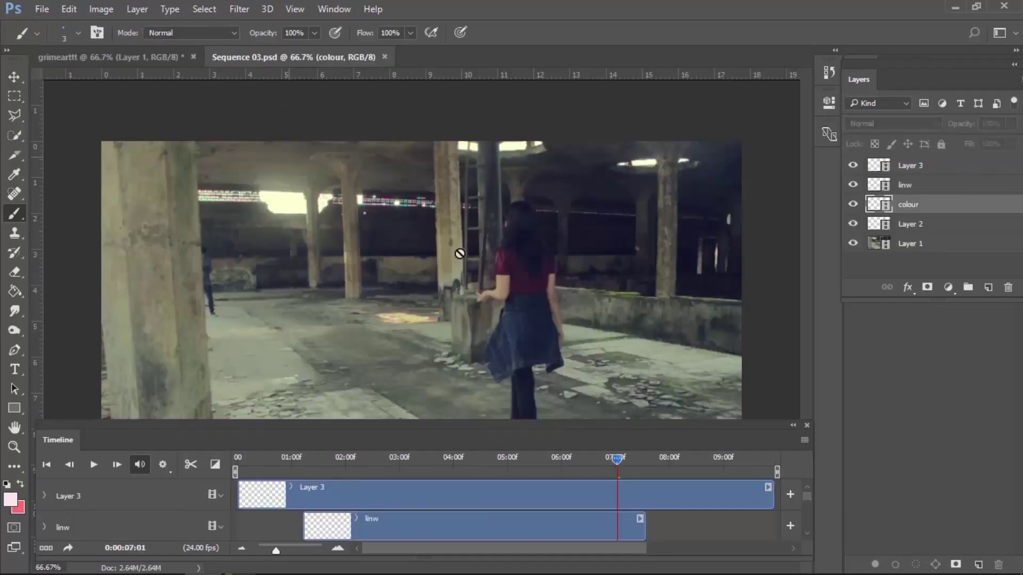
click(193, 57)
click(522, 224)
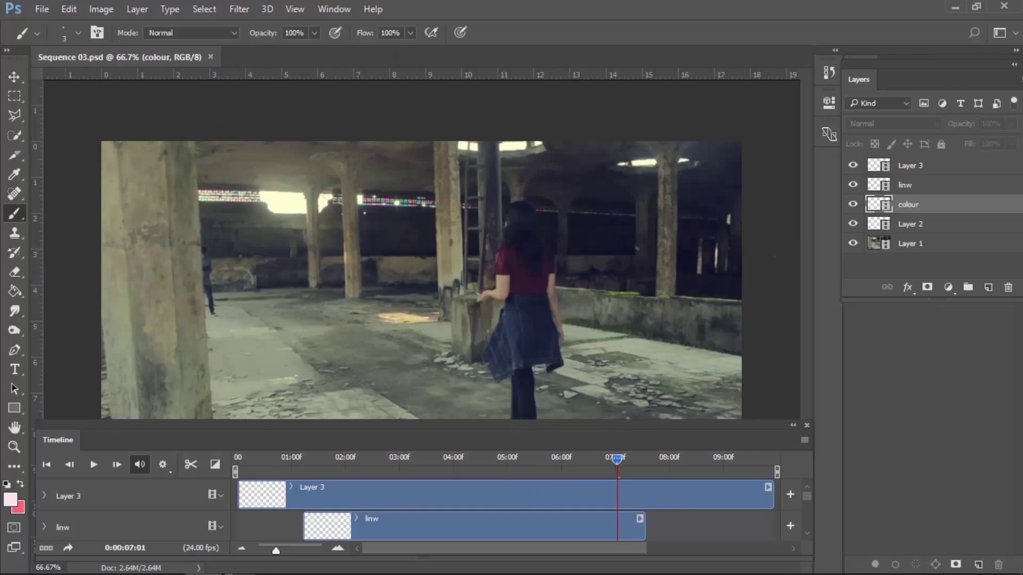
Step: Zoom out and dock the Timeline panel above the canvas, sized to fit its tracks
click(14, 77)
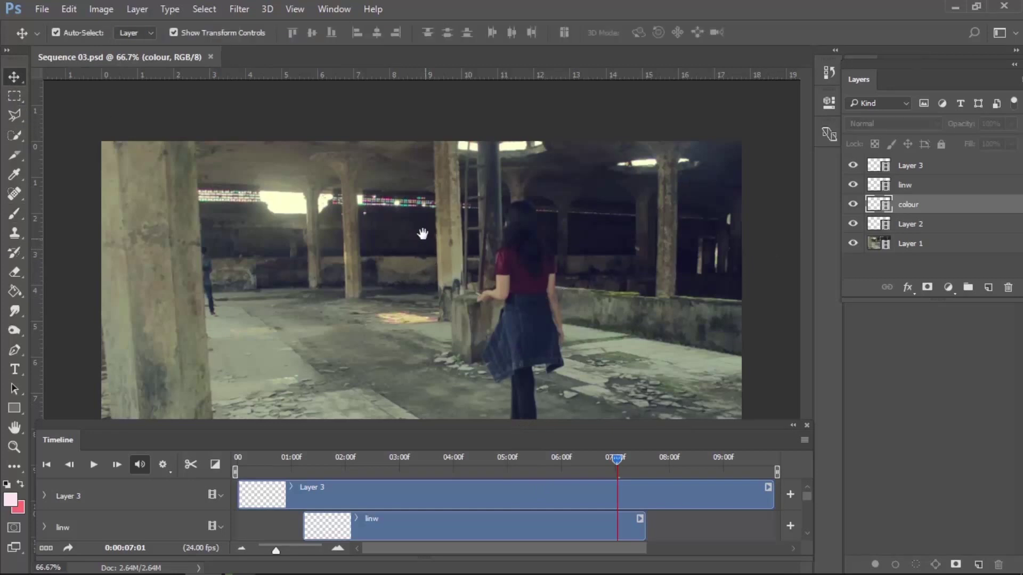
scroll(423, 233, down, 2)
scroll(423, 234, down, 2)
scroll(422, 233, down, 2)
scroll(485, 407, up, 1)
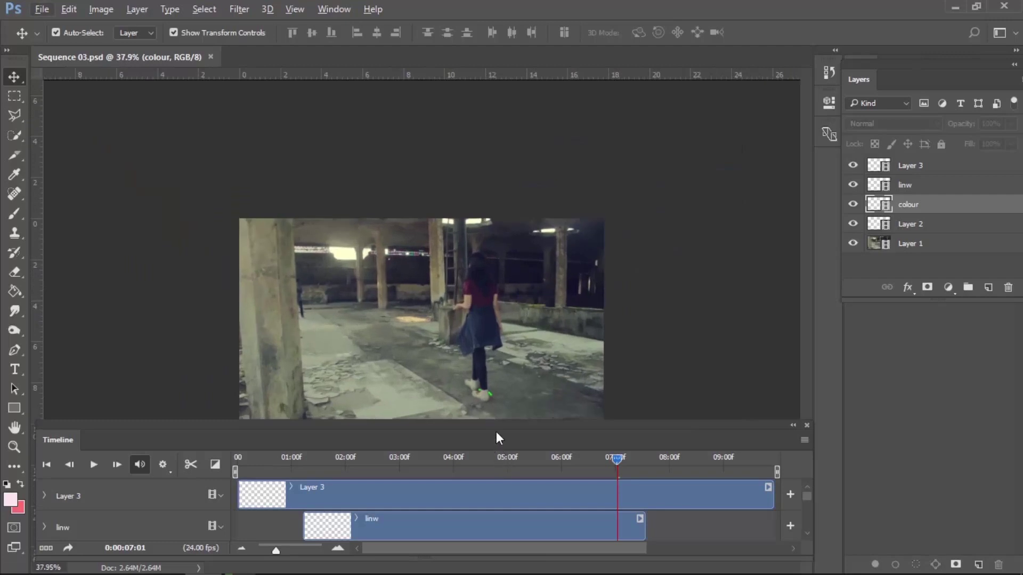
drag(498, 424, 499, 436)
mouse_move(708, 452)
mouse_down()
mouse_move(671, 119)
mouse_move(680, 38)
mouse_up()
drag(723, 193, 717, 186)
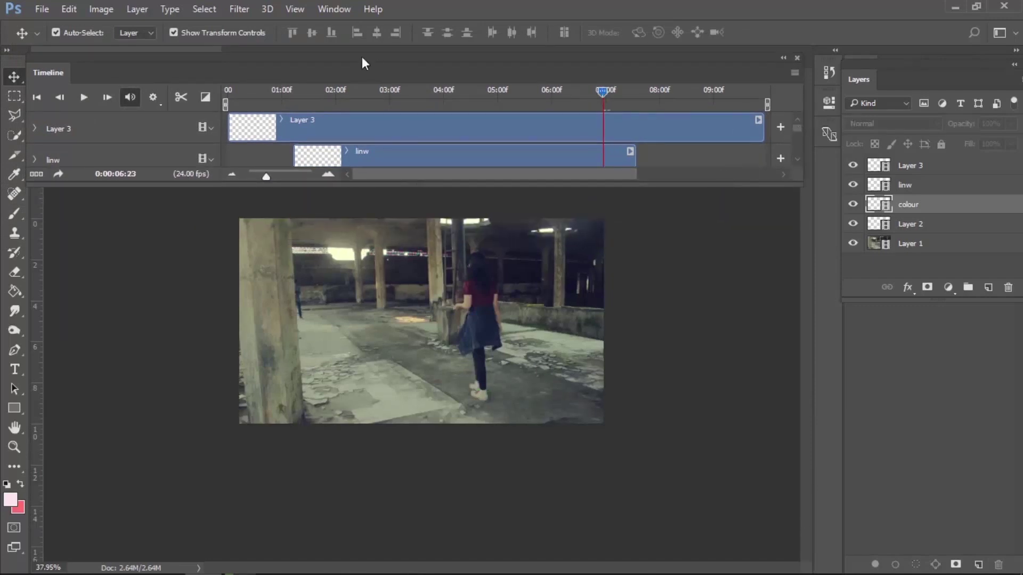
Step: Rewind the timeline to the first, dark frame
key(Home)
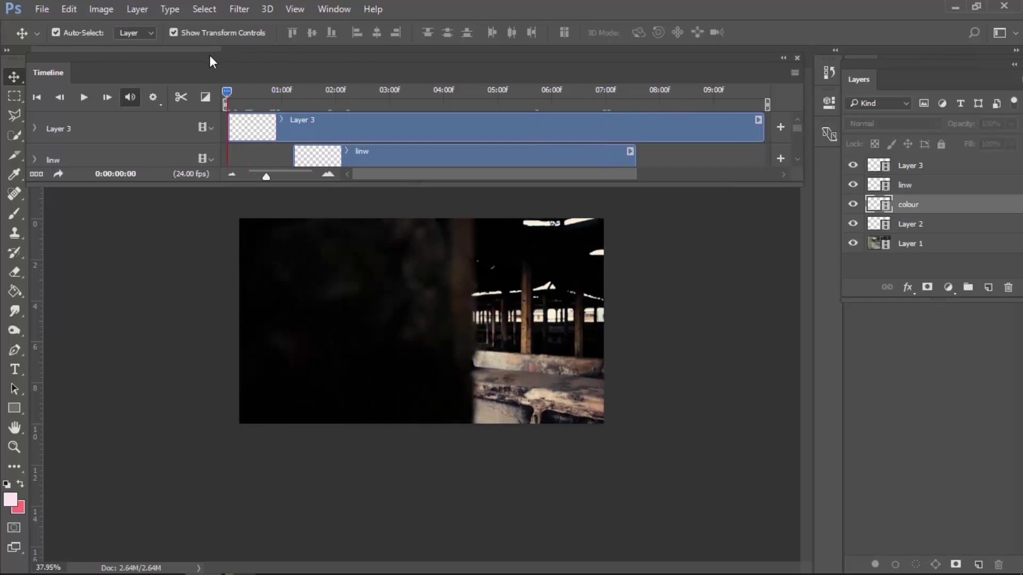
key(space)
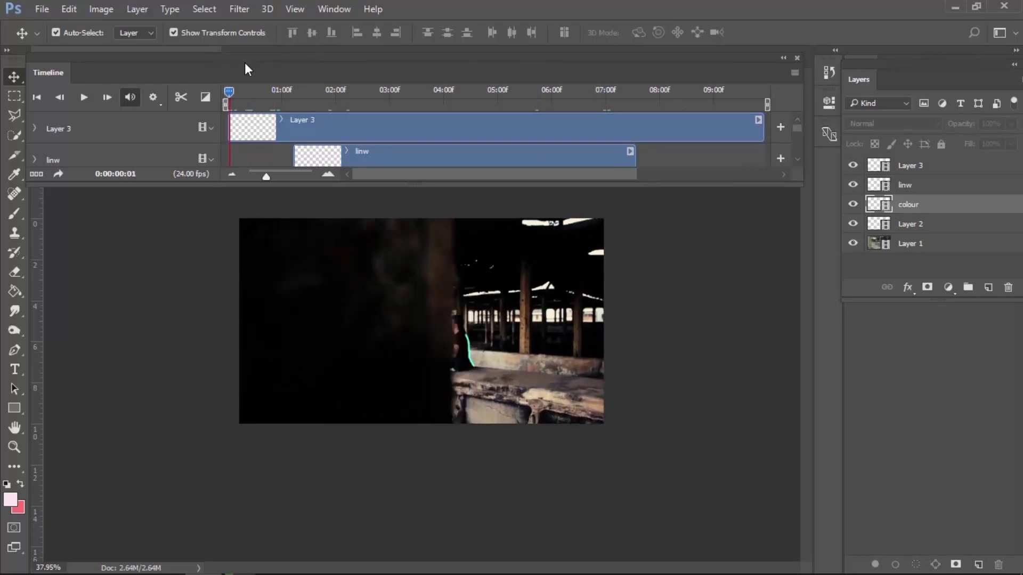
key(Home)
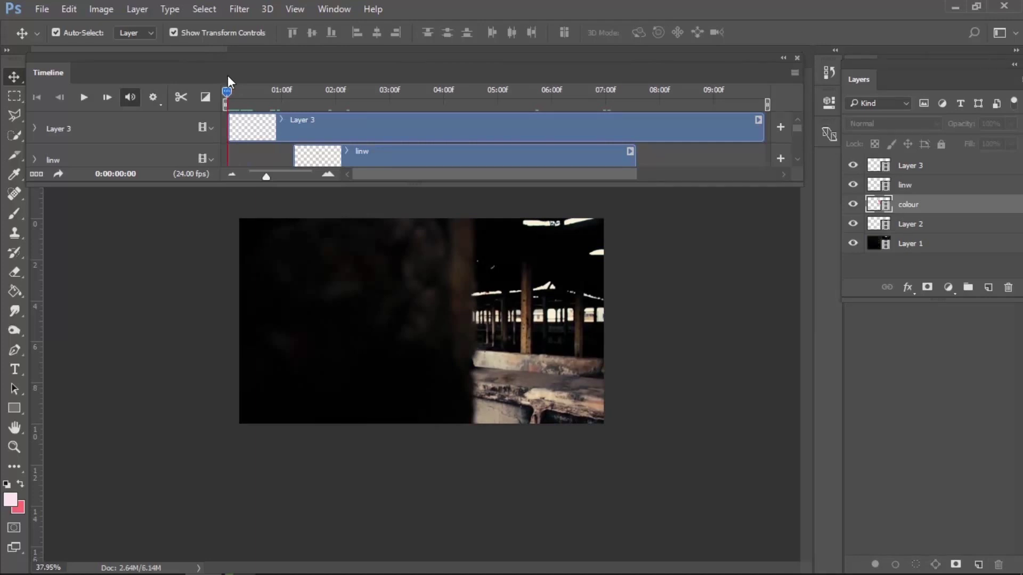
Step: Preview the animation by scrubbing and playing around frames 01:07 to 02:10
mouse_move(228, 91)
mouse_down()
mouse_move(441, 121)
mouse_move(395, 131)
mouse_up()
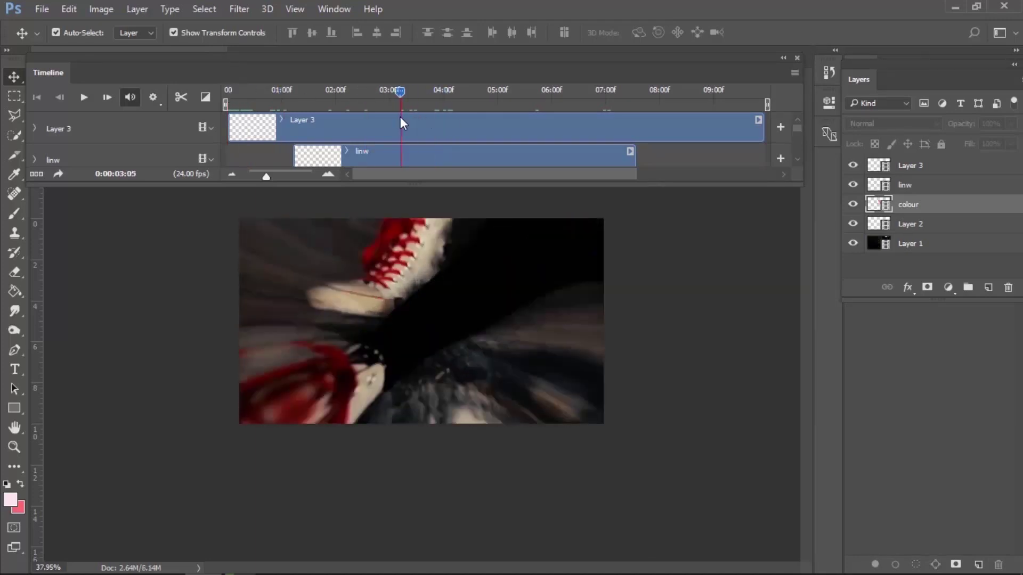
key(space)
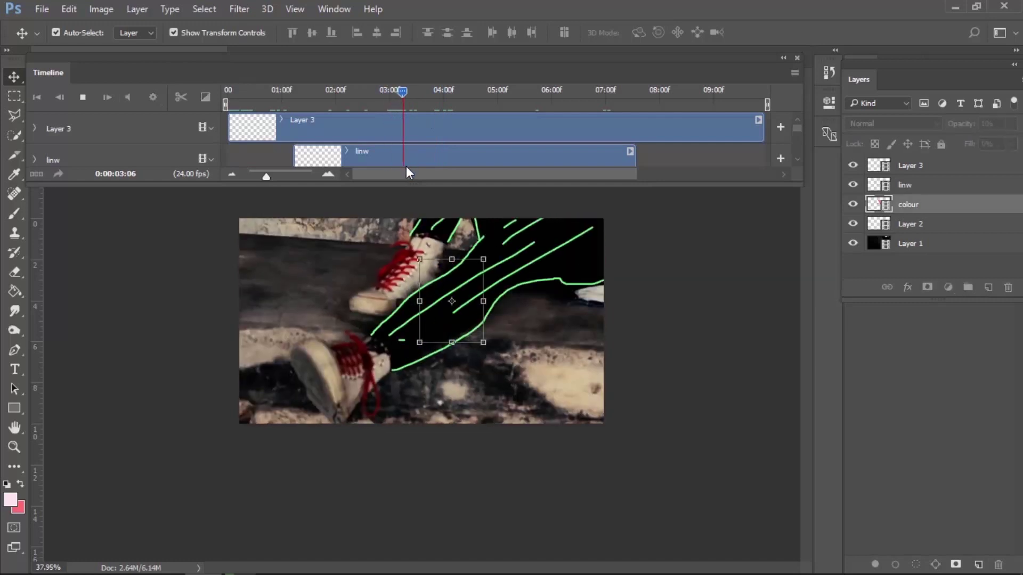
click(357, 91)
key(space)
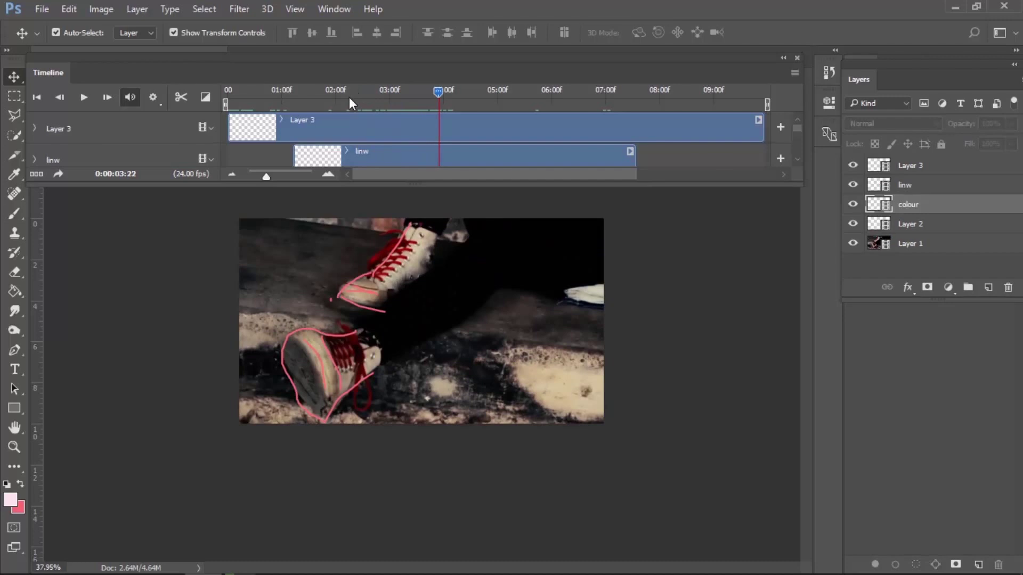
click(350, 97)
key(space)
click(305, 97)
key(space)
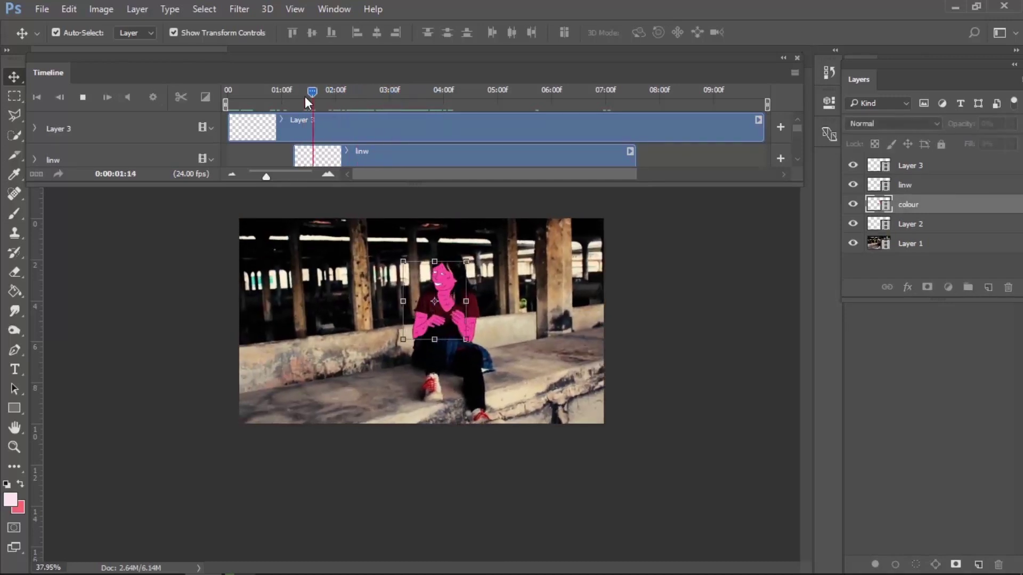
click(293, 94)
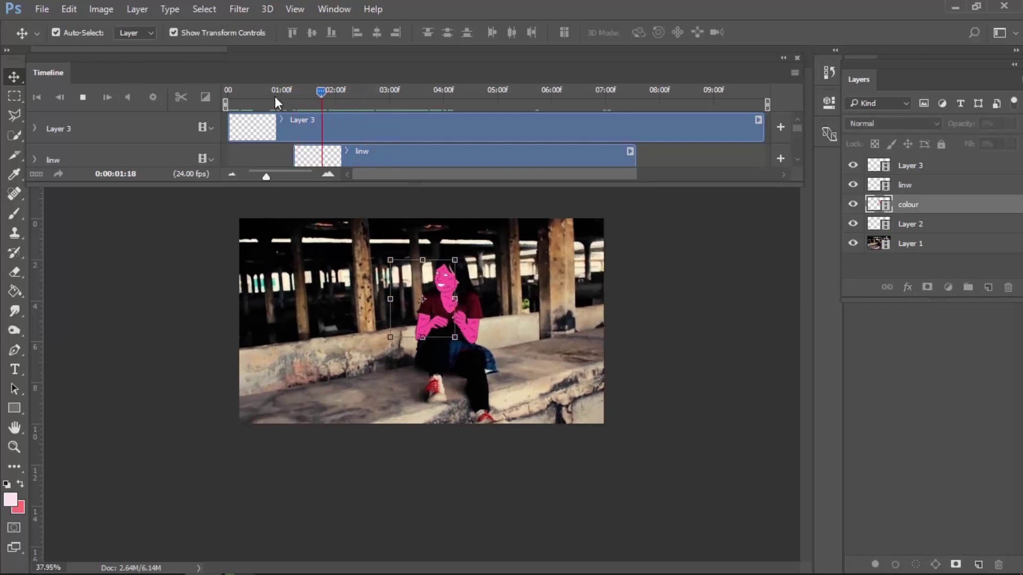
key(space)
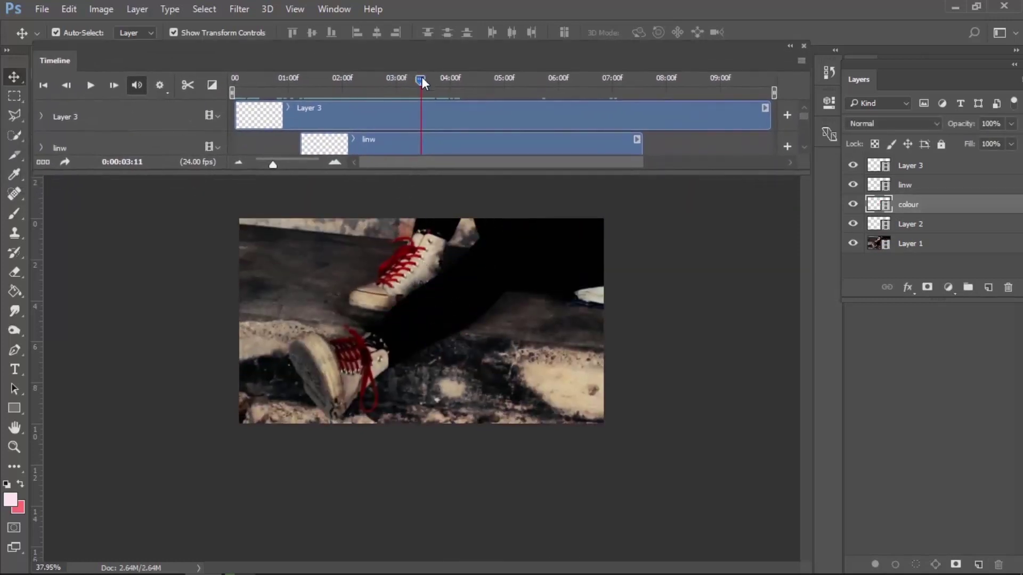
drag(421, 77, 385, 80)
Step: Step from the first frame to 0:00:00:22 and enlarge the timeline to show all layer tracks
click(236, 90)
key(space)
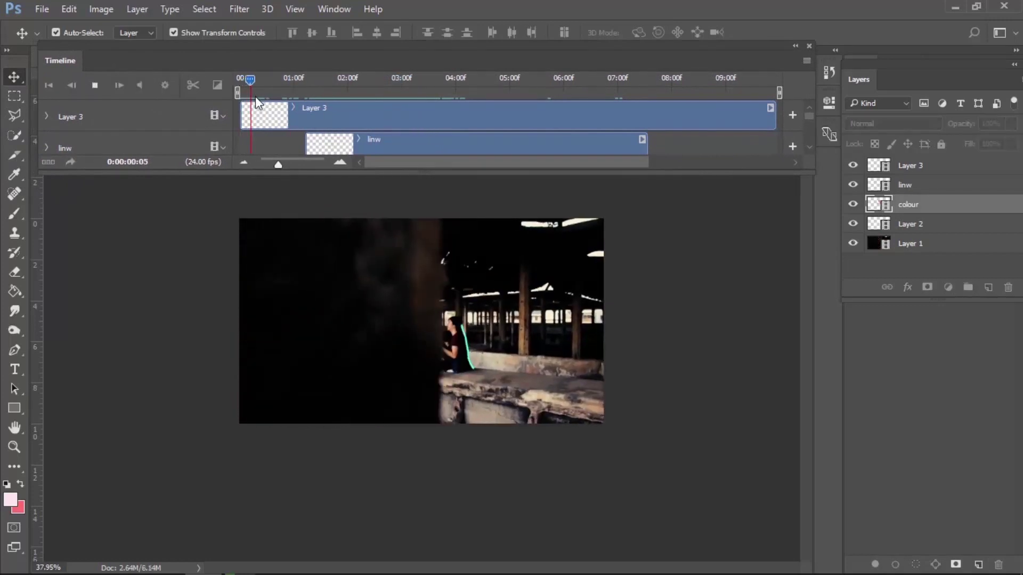
drag(269, 80, 237, 81)
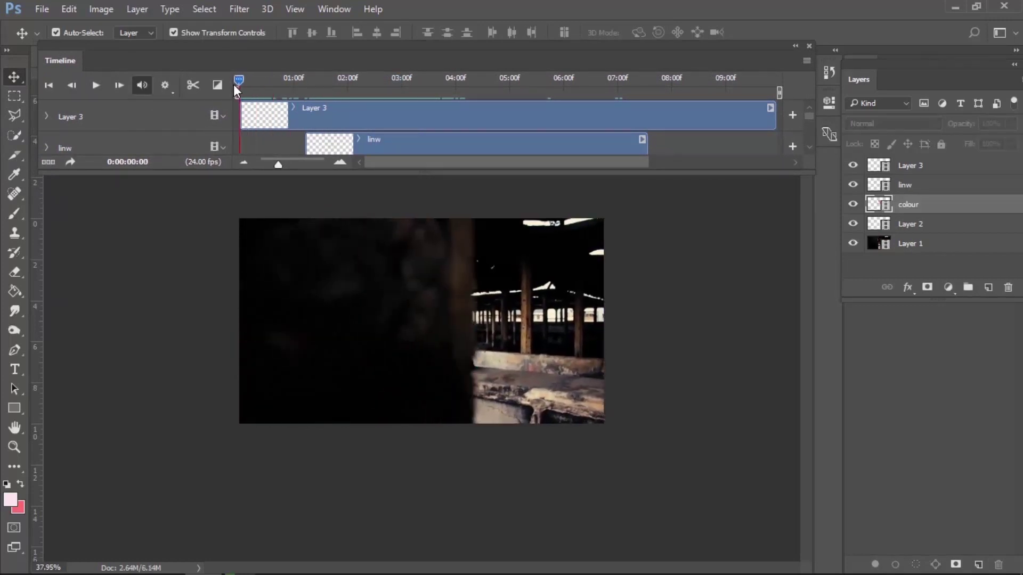
click(120, 86)
click(119, 86)
click(119, 85)
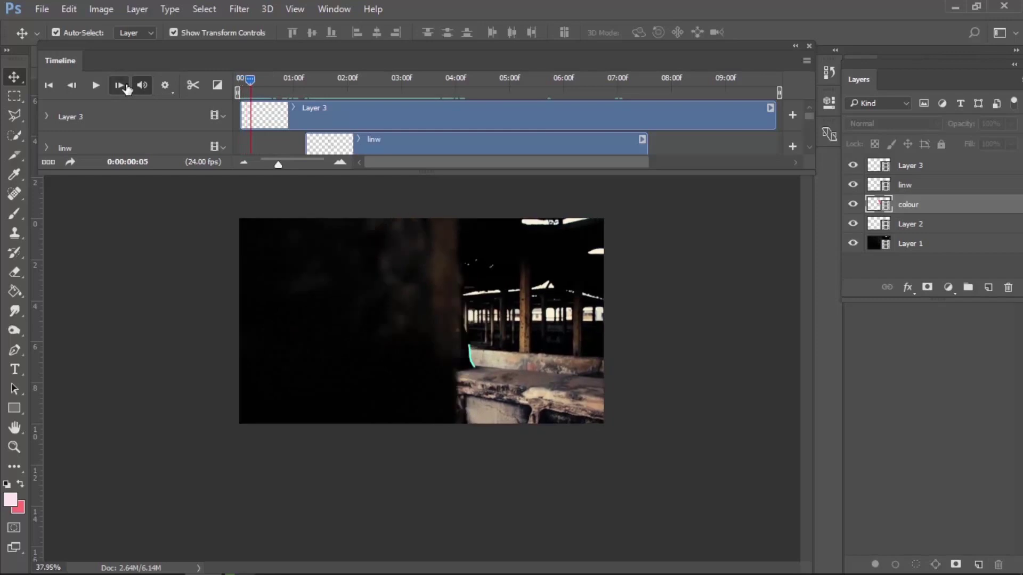
click(120, 85)
click(119, 85)
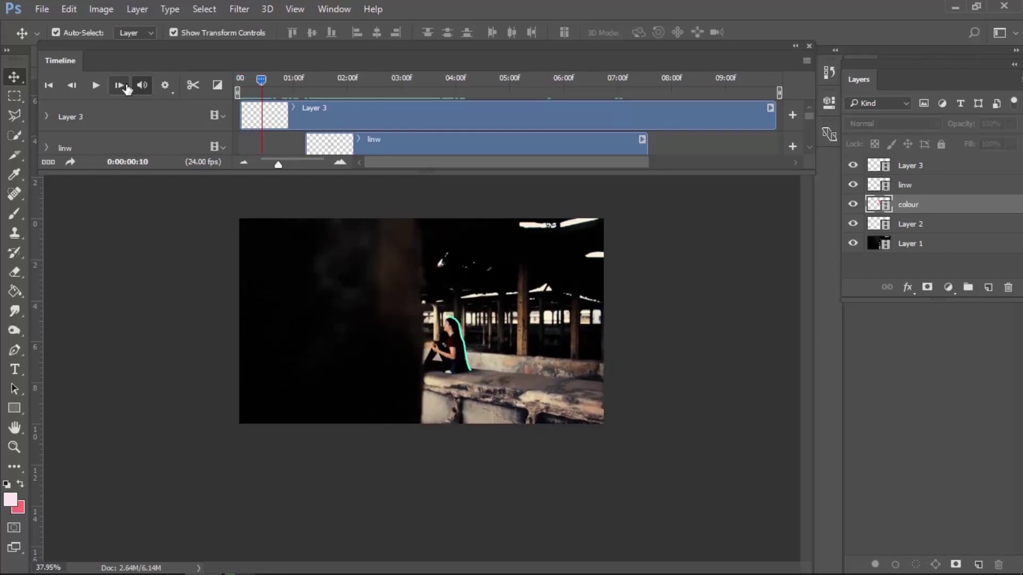
click(125, 86)
click(125, 86)
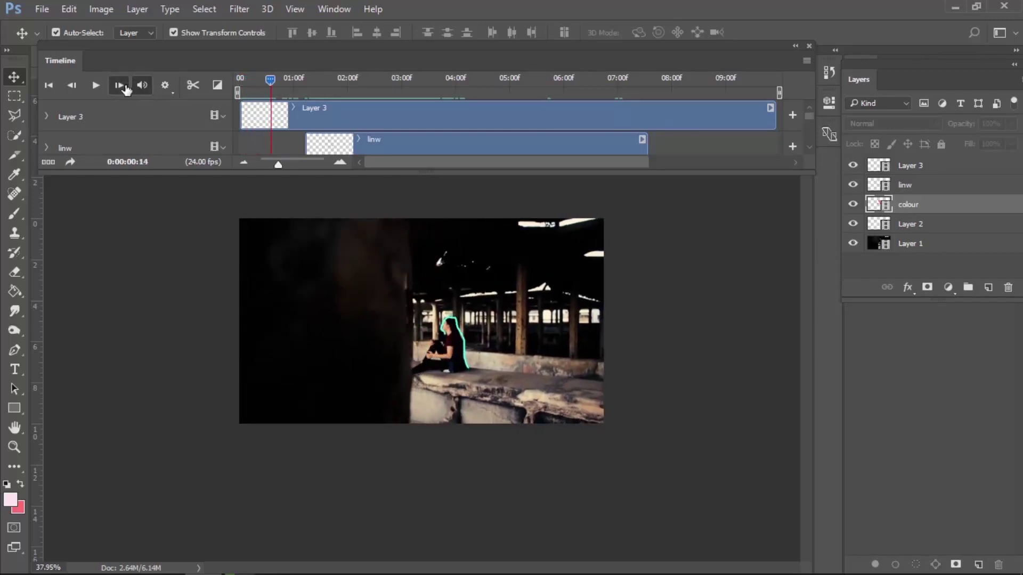
click(126, 85)
click(126, 86)
click(126, 85)
click(126, 85)
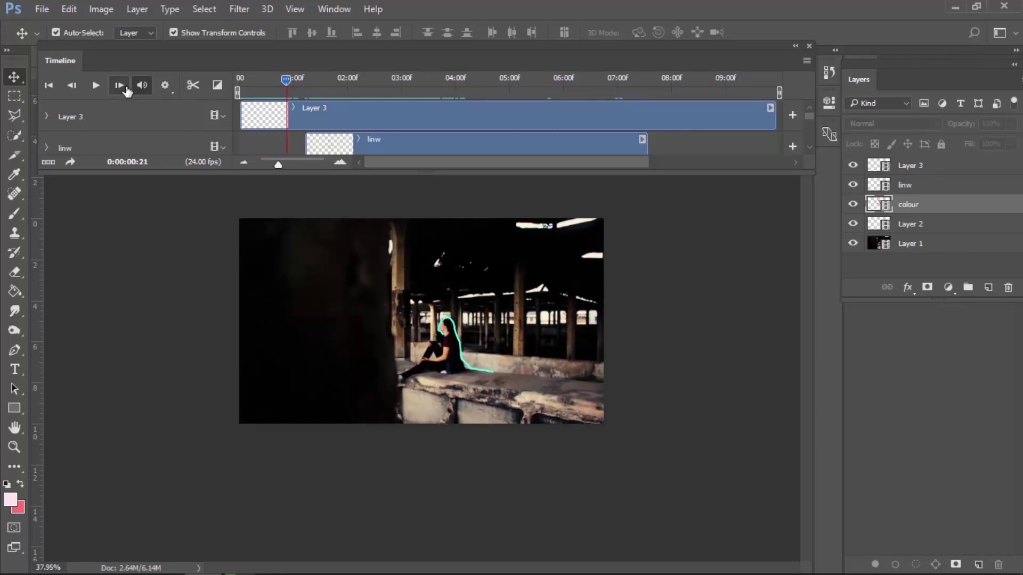
drag(660, 171, 672, 353)
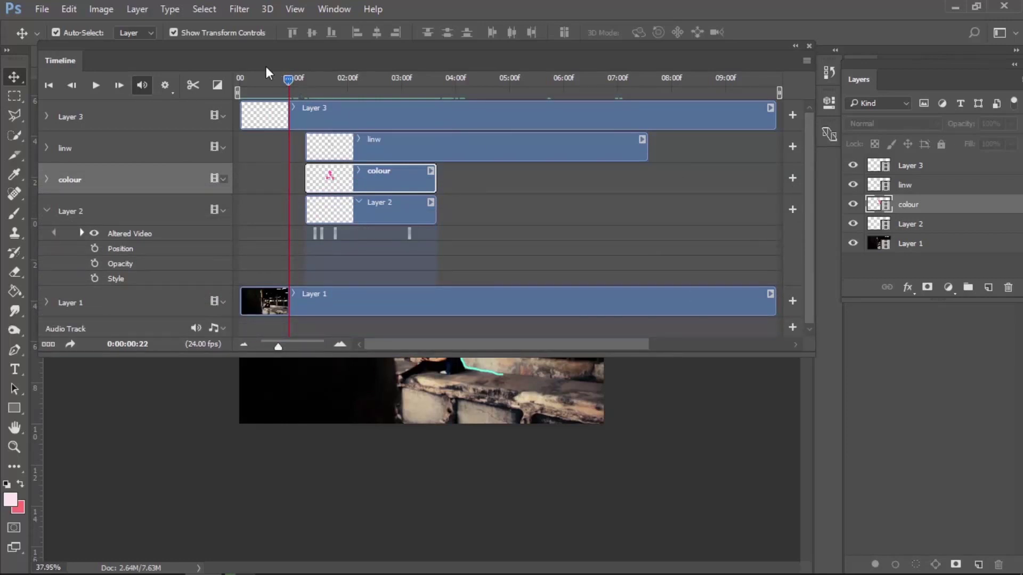
Step: Add blank video Layer 4, move it to the top, and start its clip at 0:00
click(136, 13)
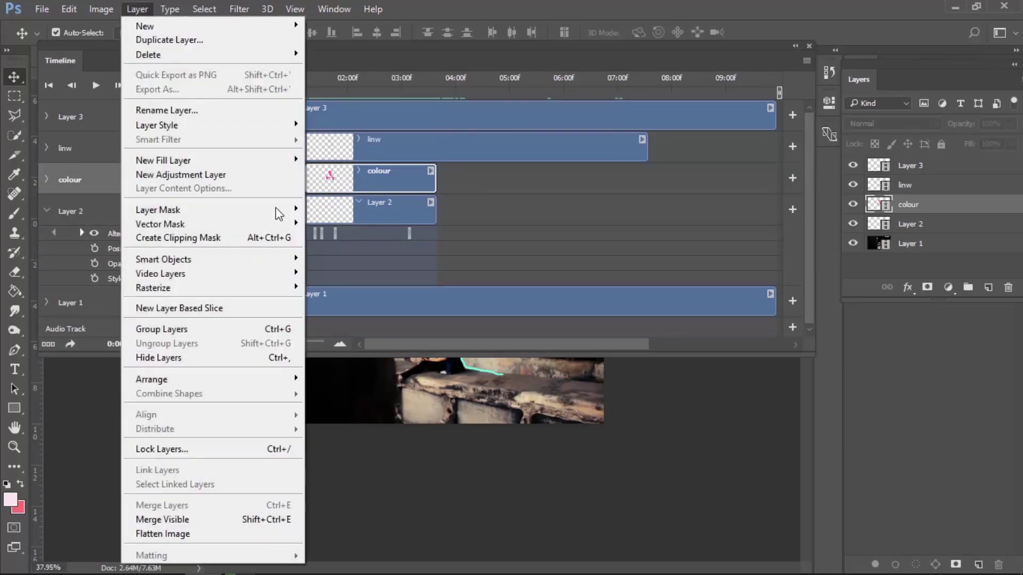
mouse_move(161, 273)
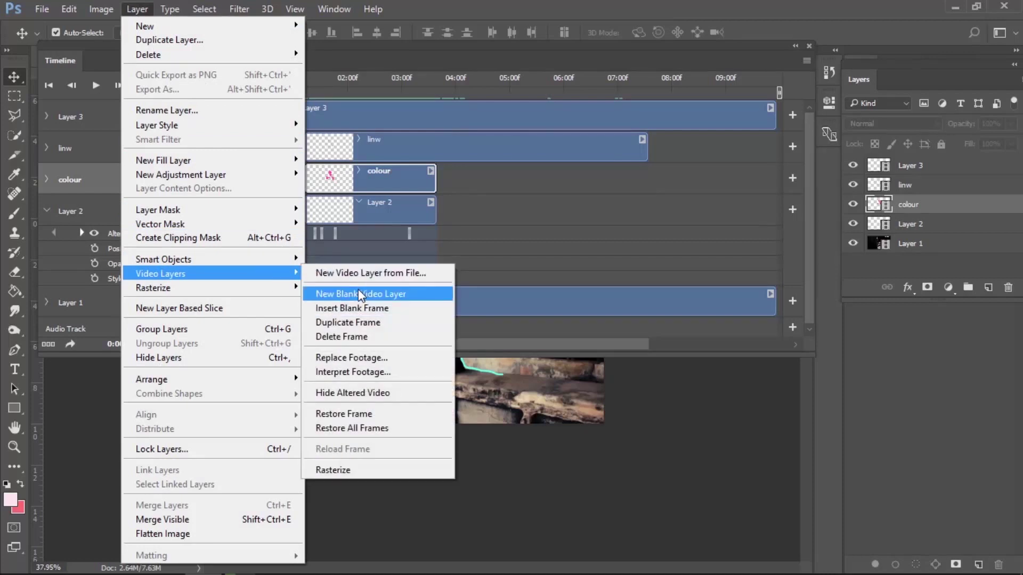
click(358, 294)
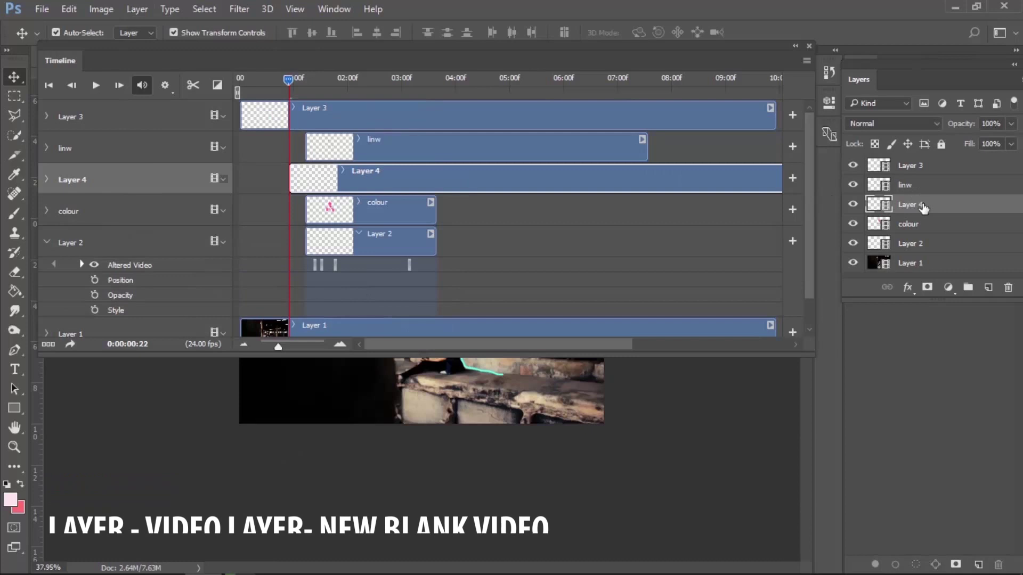
drag(905, 205, 872, 166)
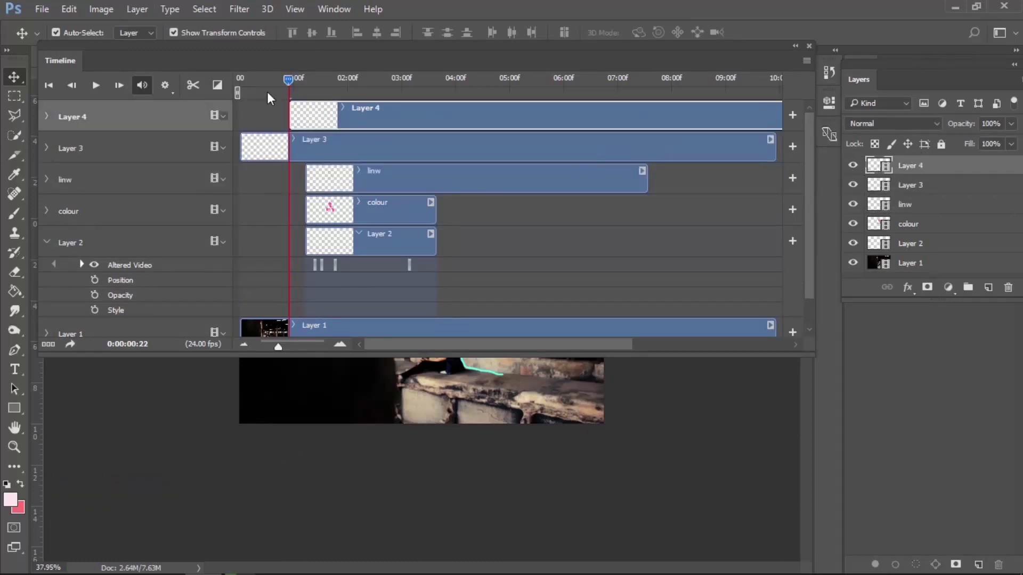
drag(328, 120, 280, 120)
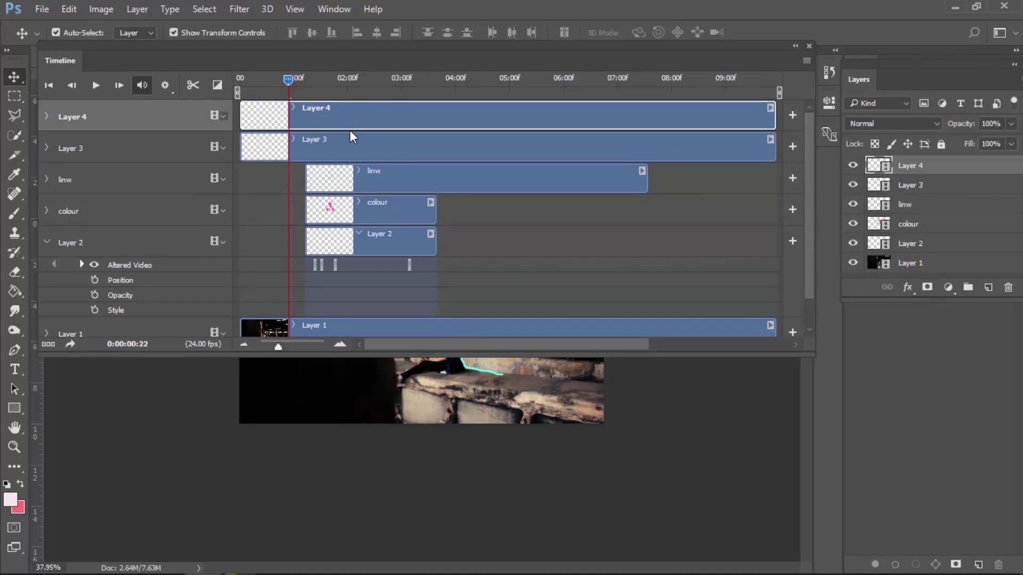
Step: Dismiss the move error, shrink the timeline, and jump to the pink-faced frame at 2:08
drag(808, 164, 808, 196)
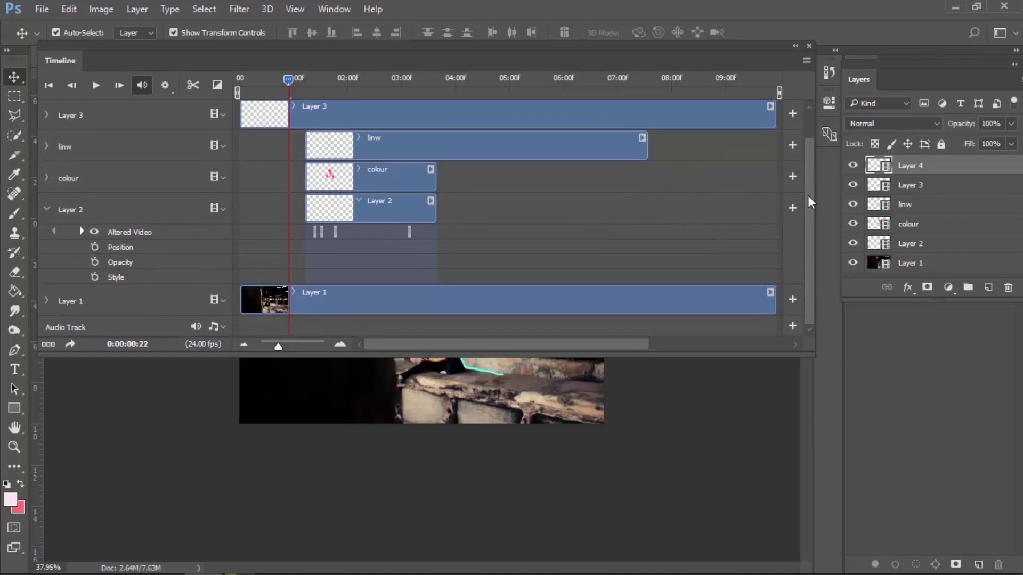
click(475, 360)
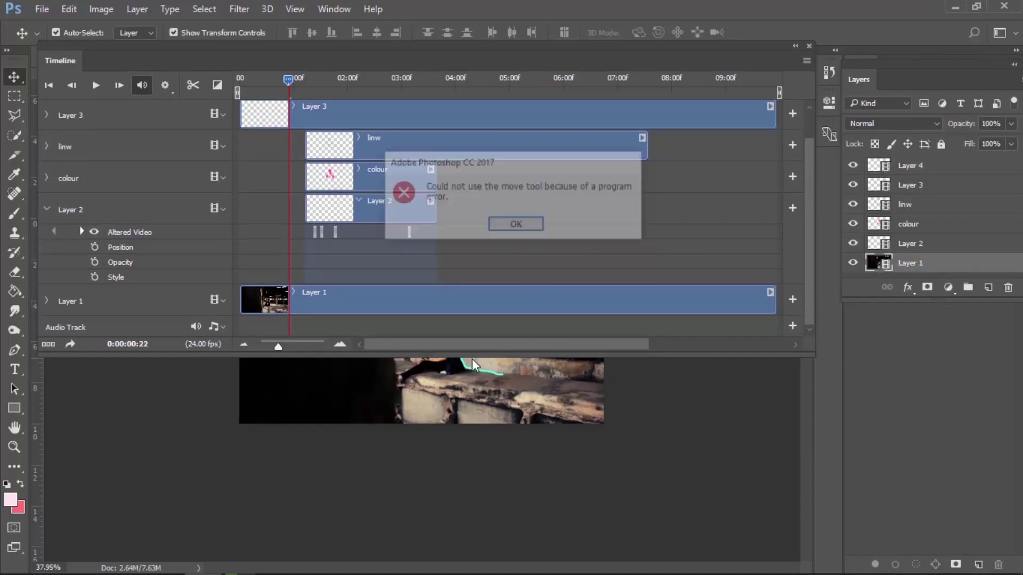
click(514, 226)
drag(494, 356, 506, 210)
mouse_move(282, 75)
mouse_down()
mouse_move(364, 78)
mouse_move(372, 94)
mouse_move(365, 85)
mouse_up()
alt+scroll(460, 302, up, 2)
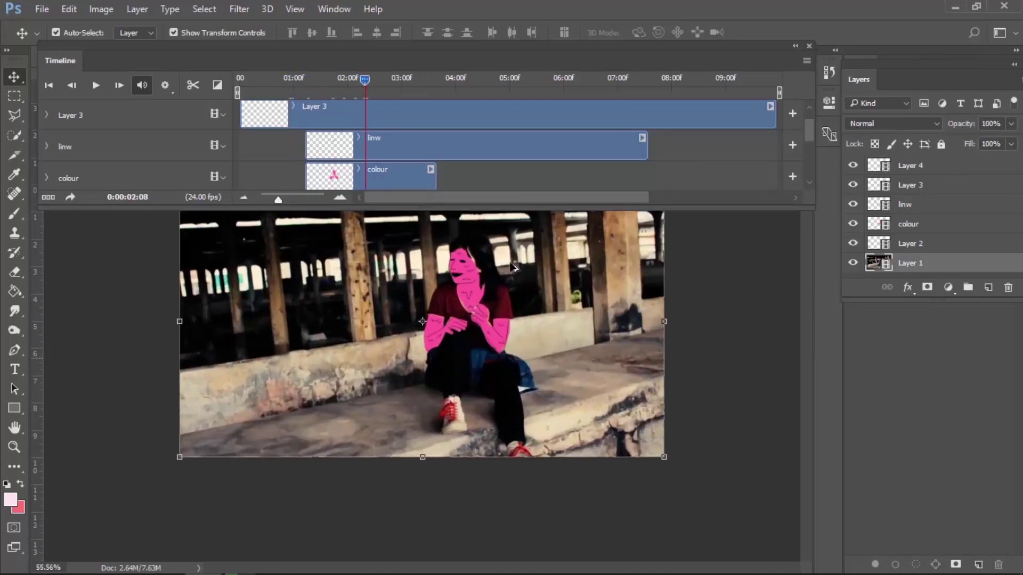
alt+scroll(460, 302, up, 3)
alt+scroll(581, 261, up, 2)
Step: Pan the view to centre the girl's face and select Layer 4
alt+scroll(579, 259, up, 1)
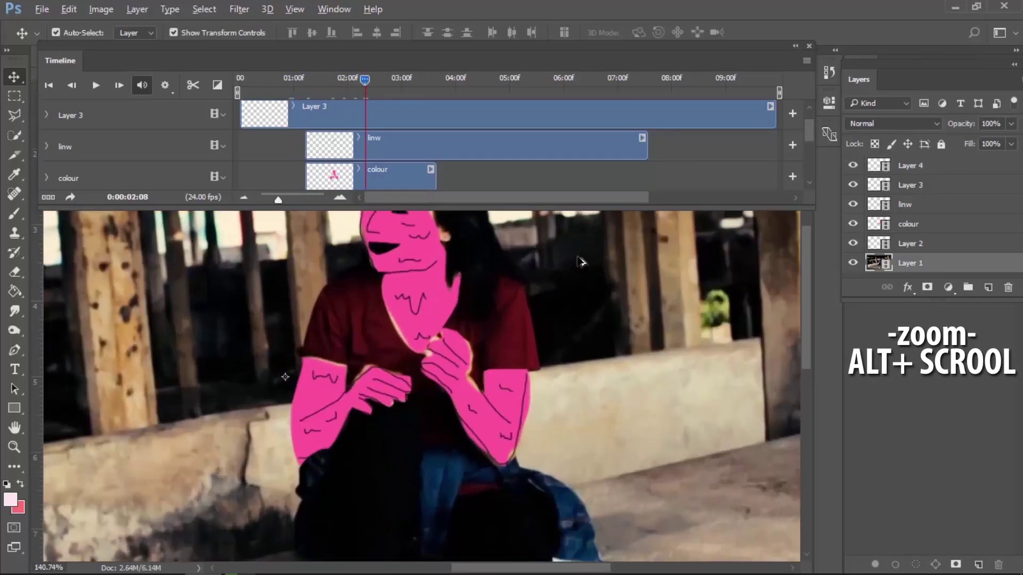
alt+scroll(533, 289, up, 2)
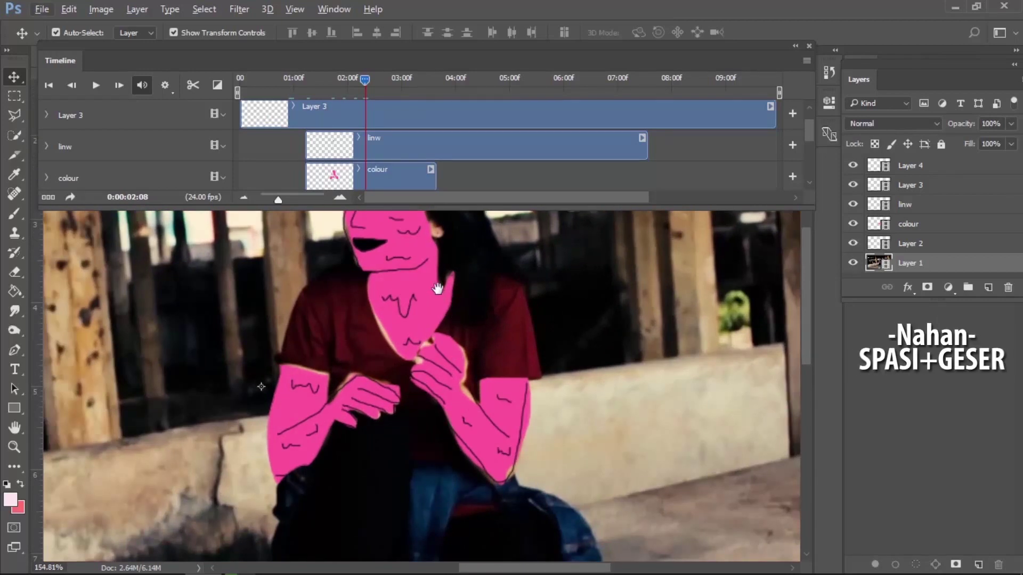
drag(437, 289, 423, 364)
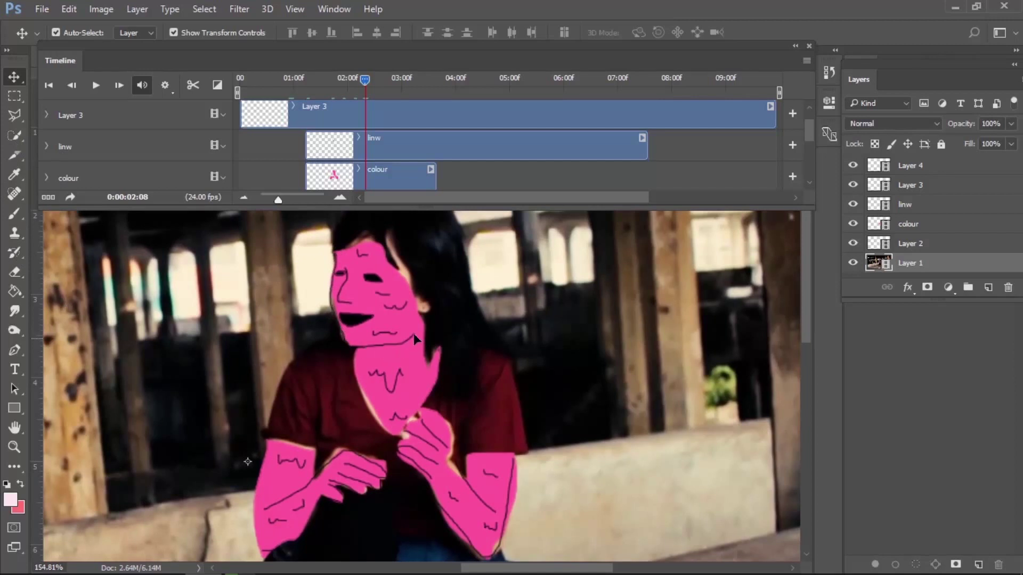
click(921, 246)
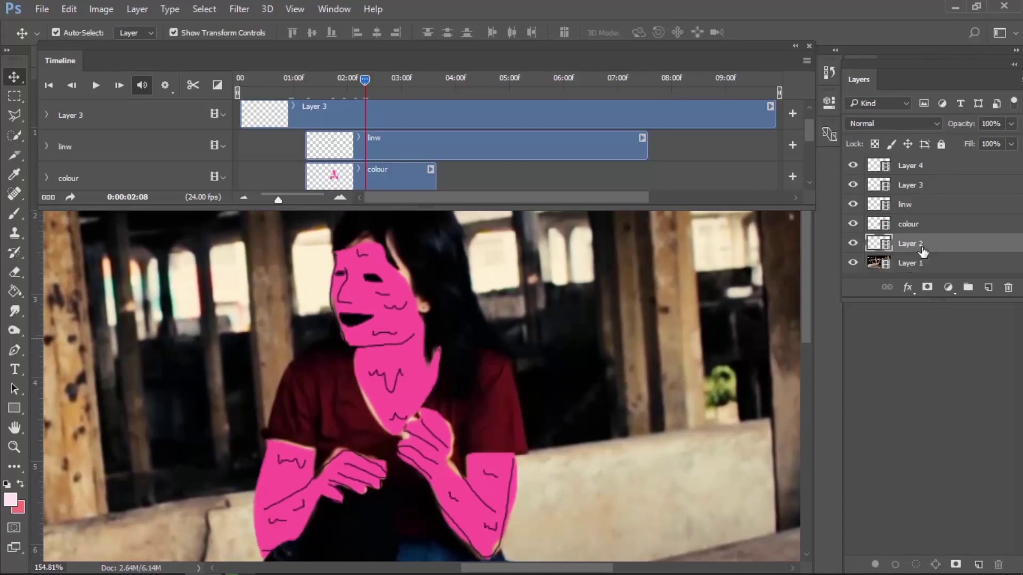
click(913, 171)
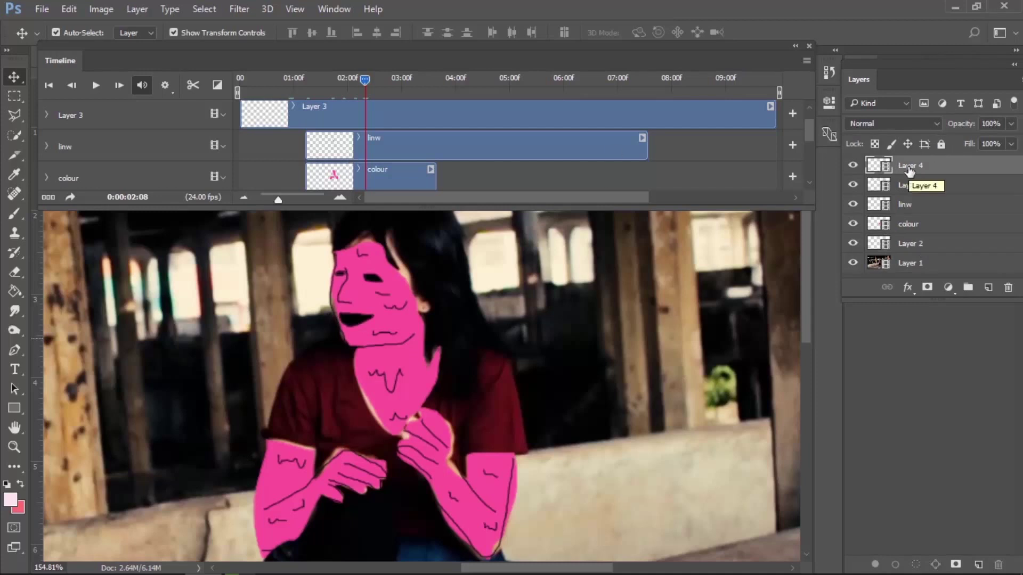
Step: Scrub the playhead to frame 5:12 and toggle Layer 4's visibility off and back on
drag(368, 78, 586, 81)
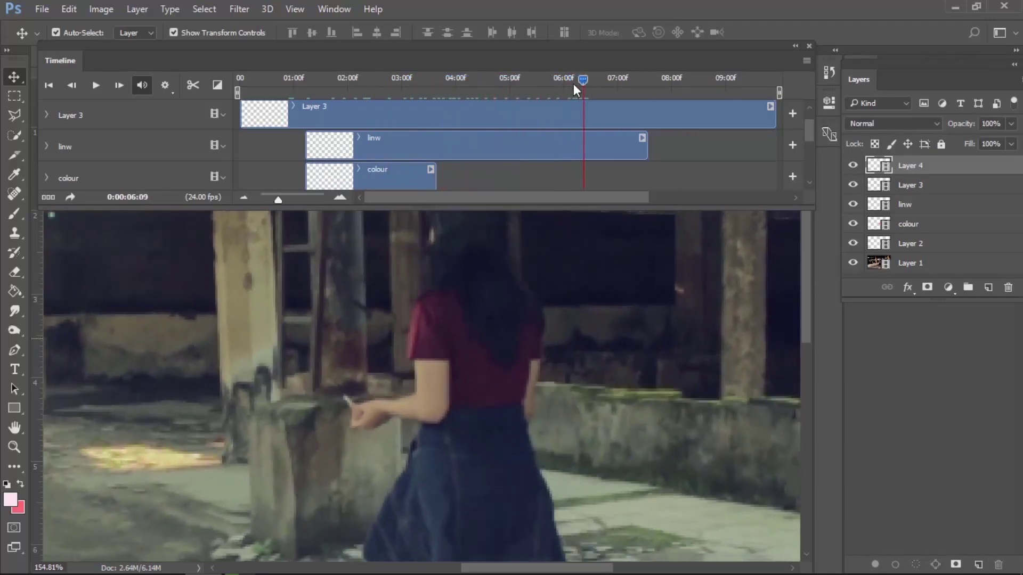
drag(586, 81, 535, 81)
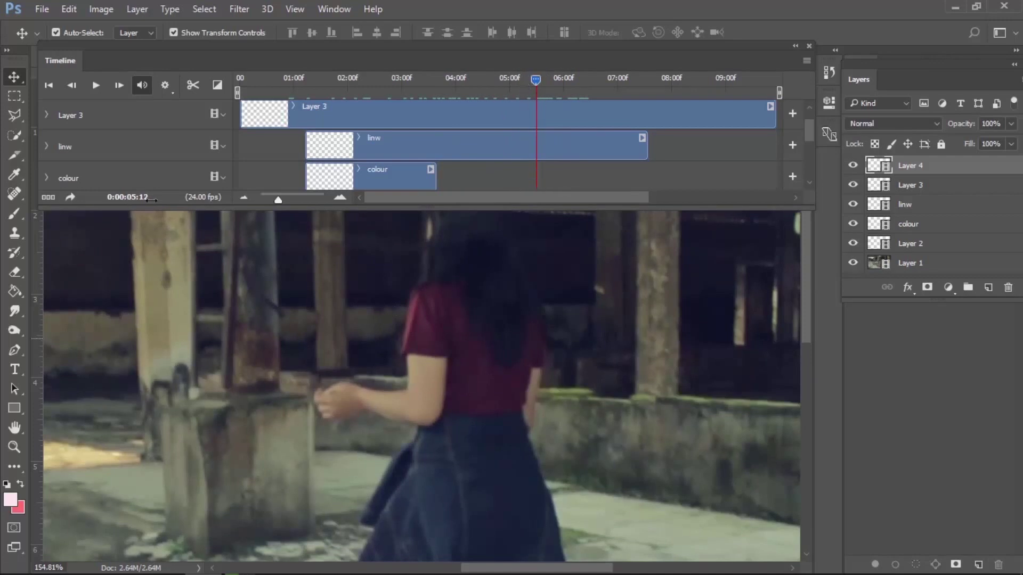
click(854, 166)
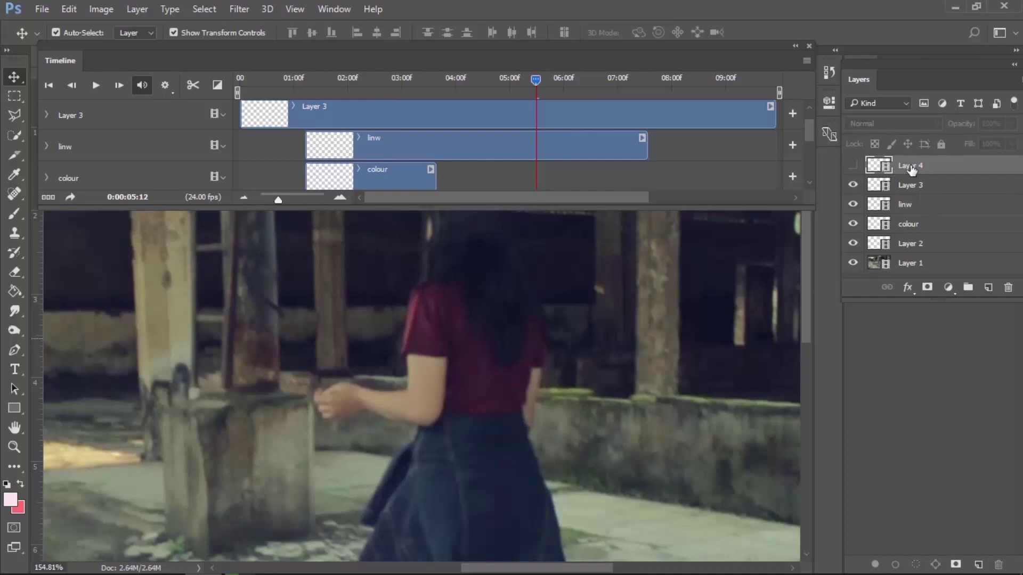
click(853, 166)
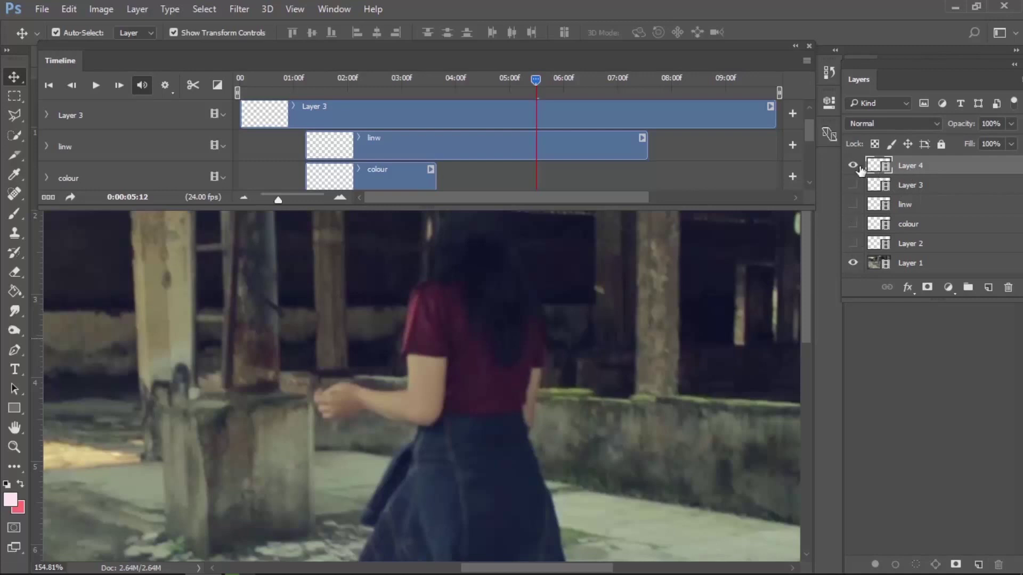
click(136, 9)
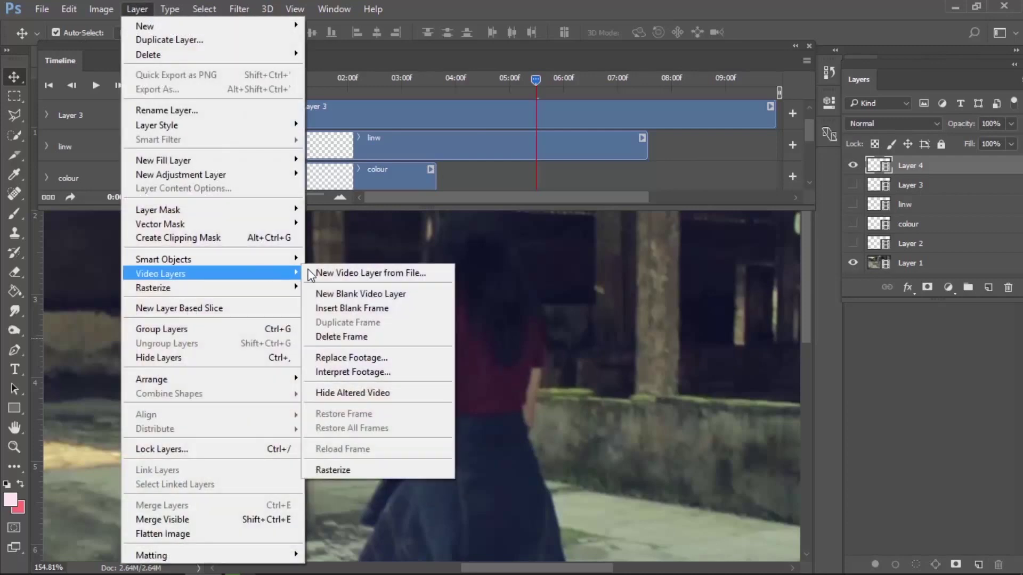
mouse_move(161, 273)
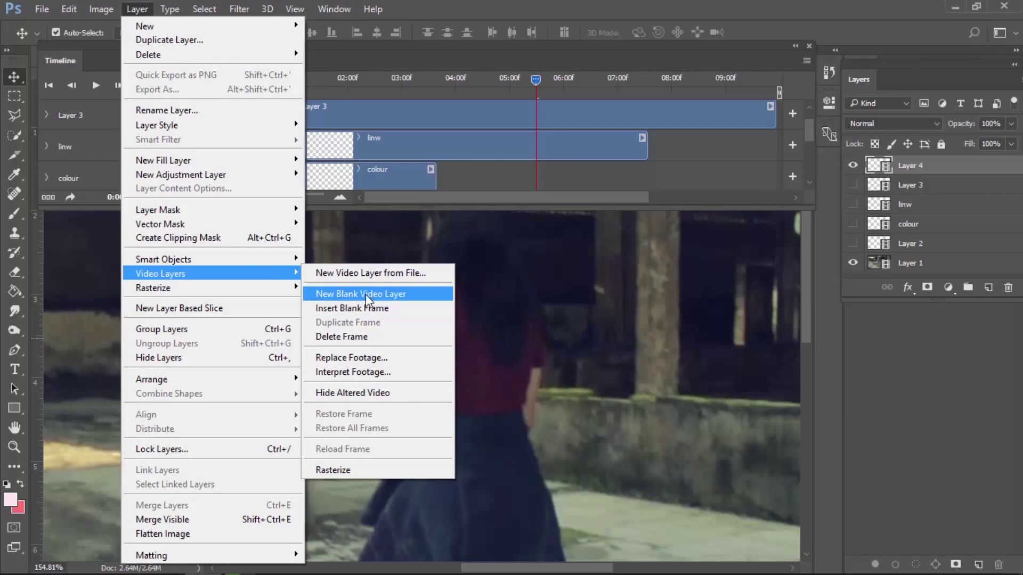
Step: Rename Layer 4 to garis
click(535, 83)
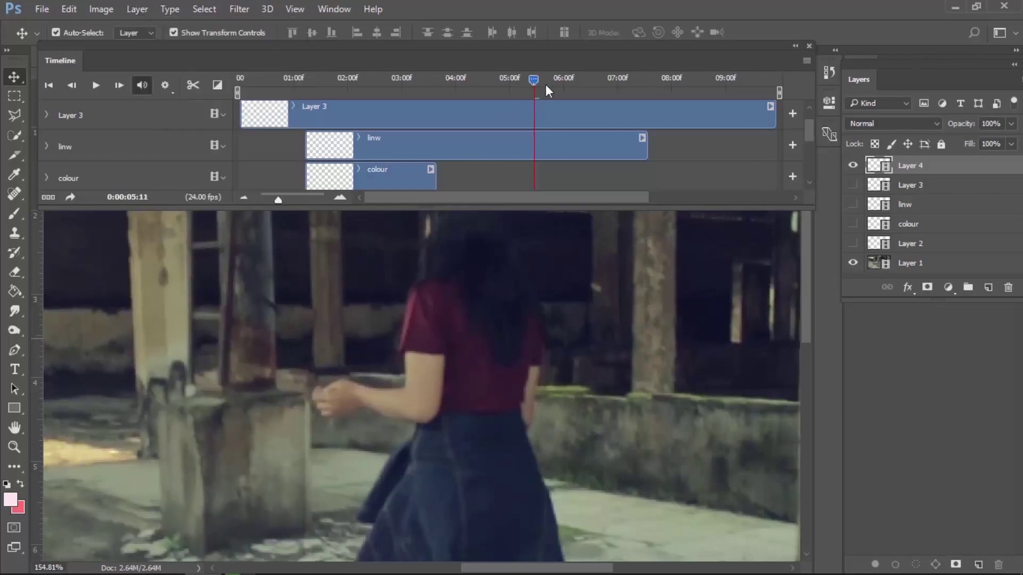
double_click(912, 166)
text(garis)
key(Return)
Step: Add a blank video layer named warna below garis, with its clip starting at 0:00
click(137, 9)
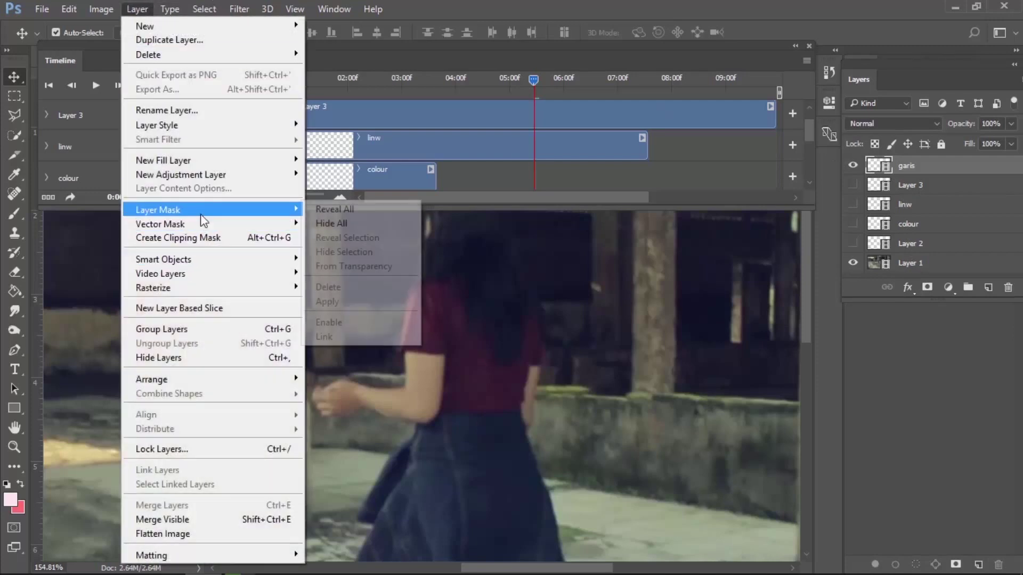
mouse_move(161, 273)
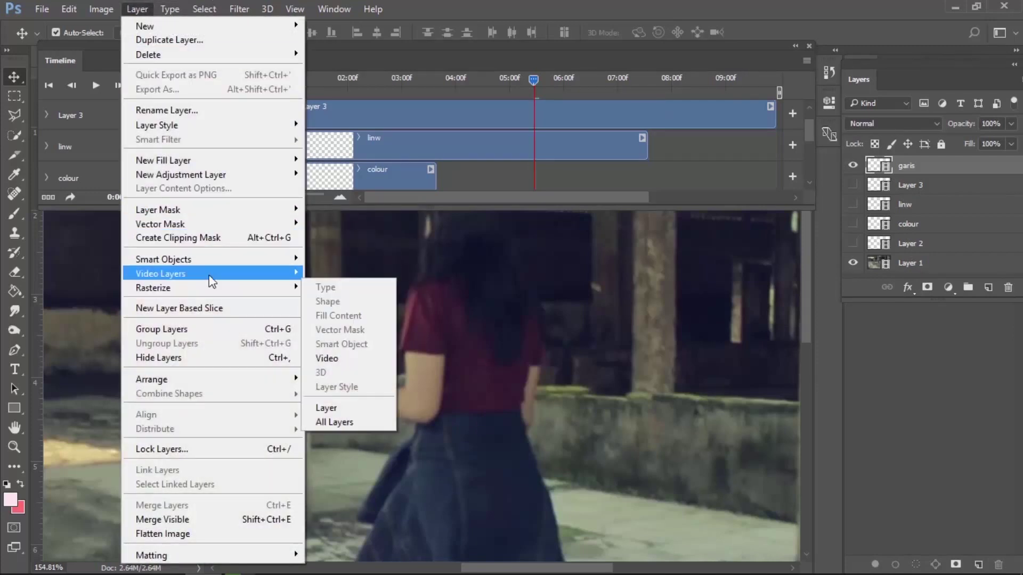
click(341, 292)
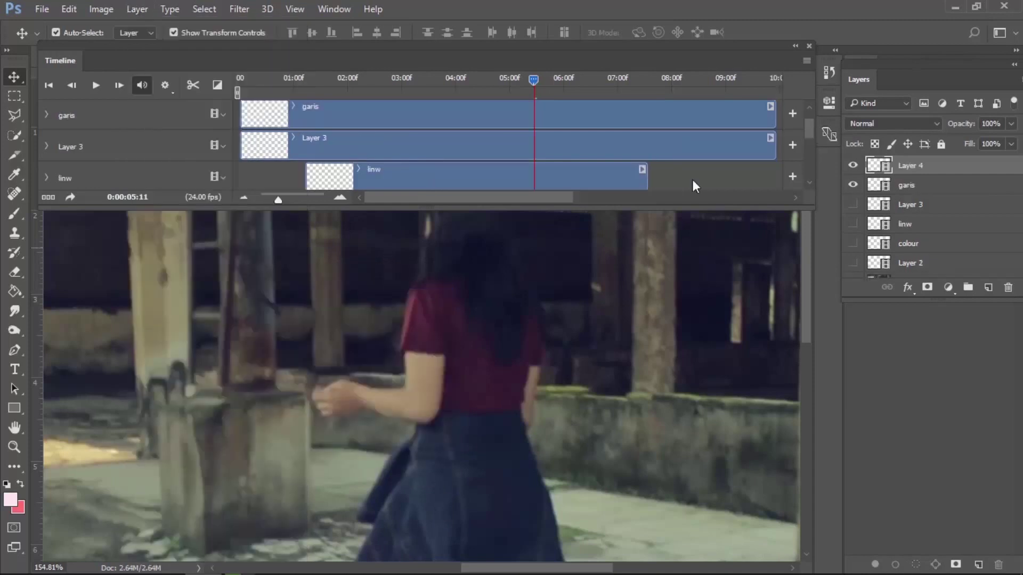
double_click(903, 167)
text(wa)
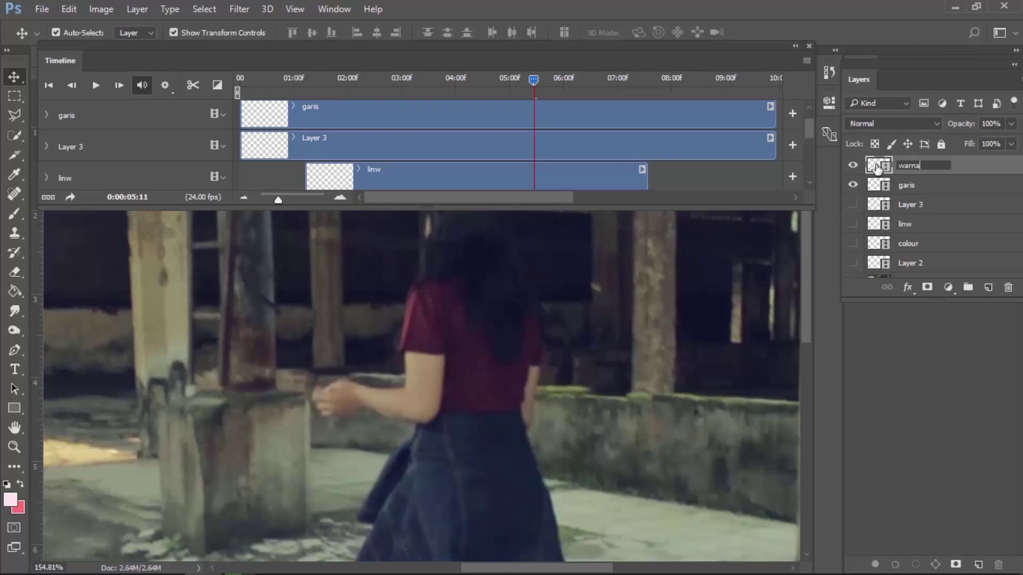
key(Return)
mouse_move(905, 193)
mouse_down()
mouse_move(917, 191)
mouse_move(900, 187)
mouse_up()
drag(656, 126, 339, 118)
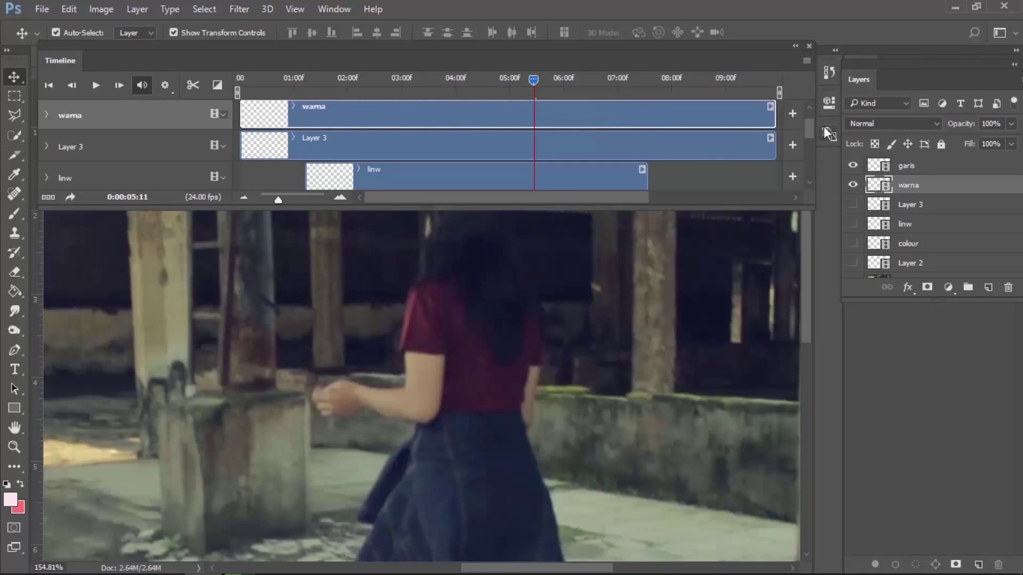
scroll(810, 117, up, 1)
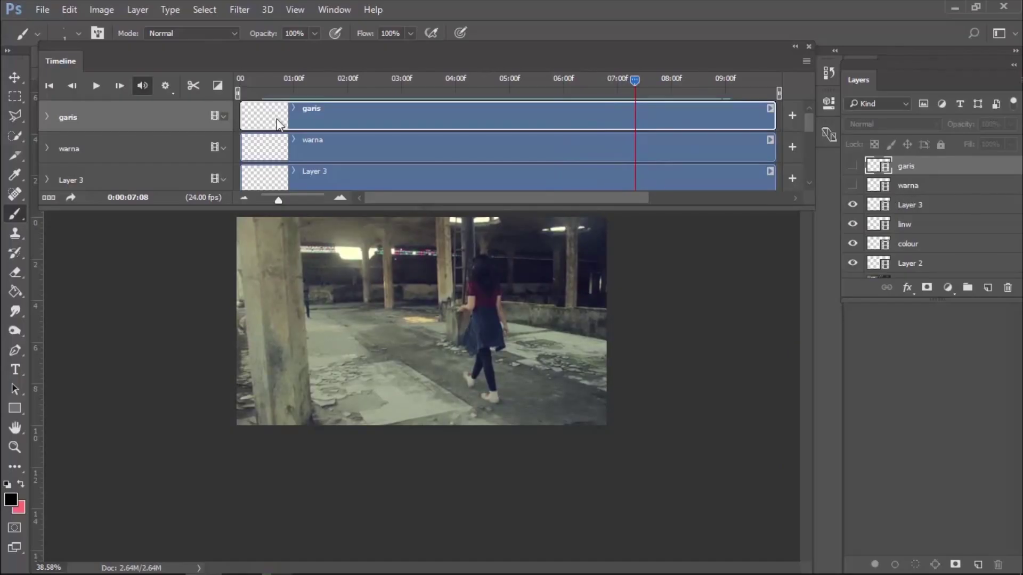
Step: Add two more blank video layers, dragging the first clip to start near 1:00
click(988, 288)
drag(738, 126, 292, 112)
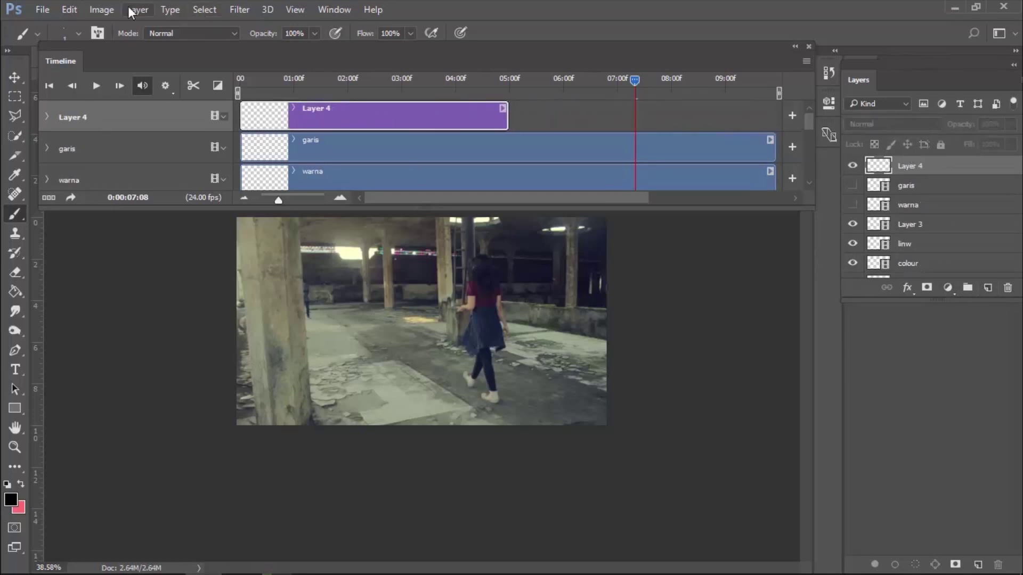
click(134, 9)
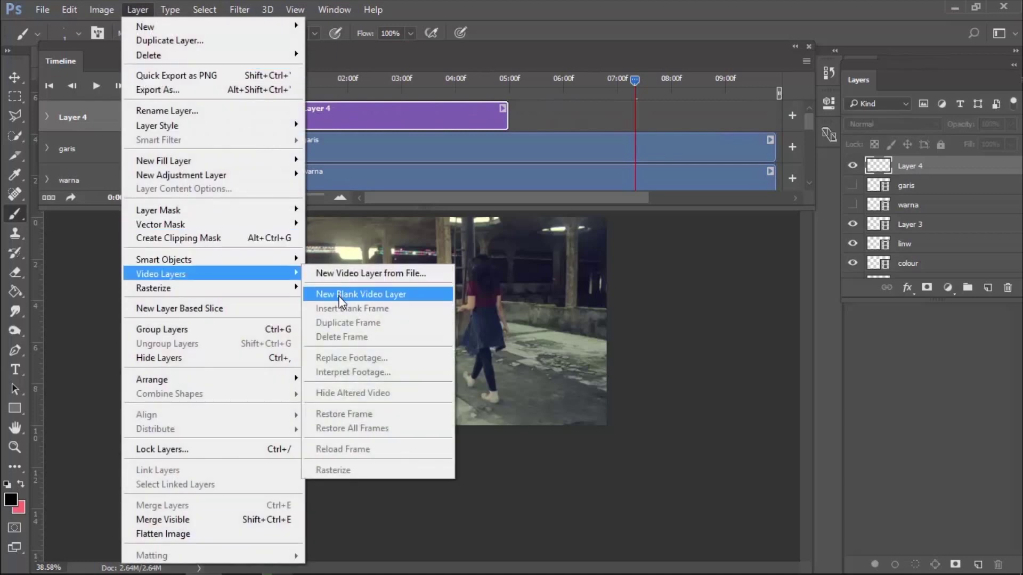
click(341, 294)
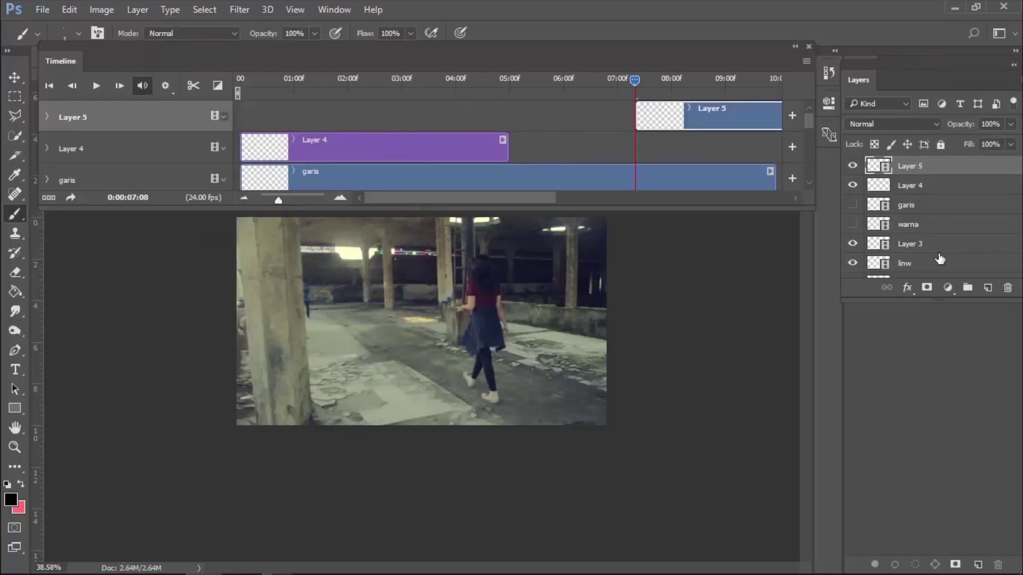
drag(421, 64, 408, 56)
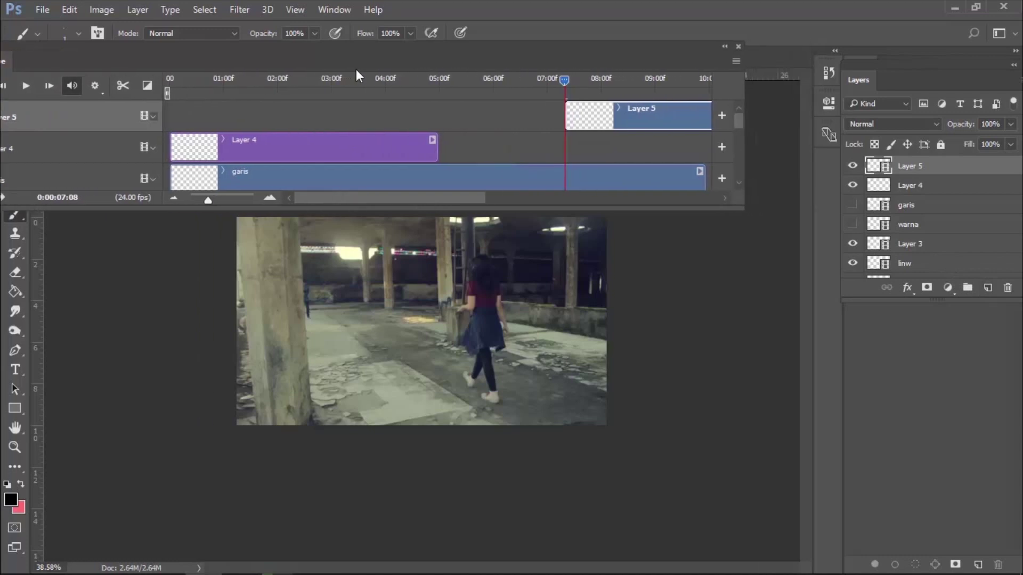
Step: Add Layer 6 above Layer 4 and align its clip with Layer 4 at frame 01:16
click(393, 127)
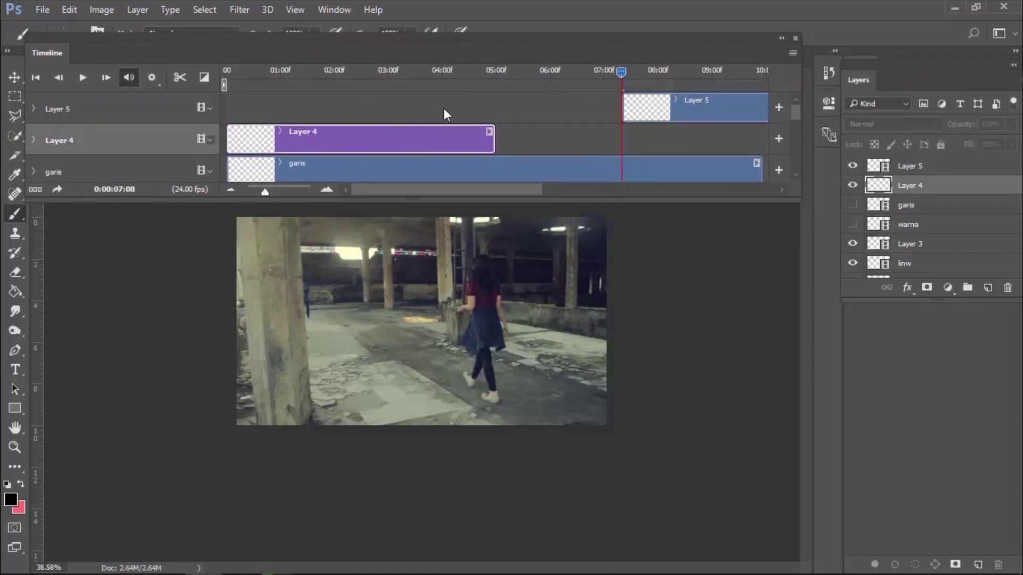
click(987, 288)
mouse_move(700, 133)
mouse_down()
mouse_move(299, 135)
mouse_move(319, 136)
mouse_up()
click(316, 71)
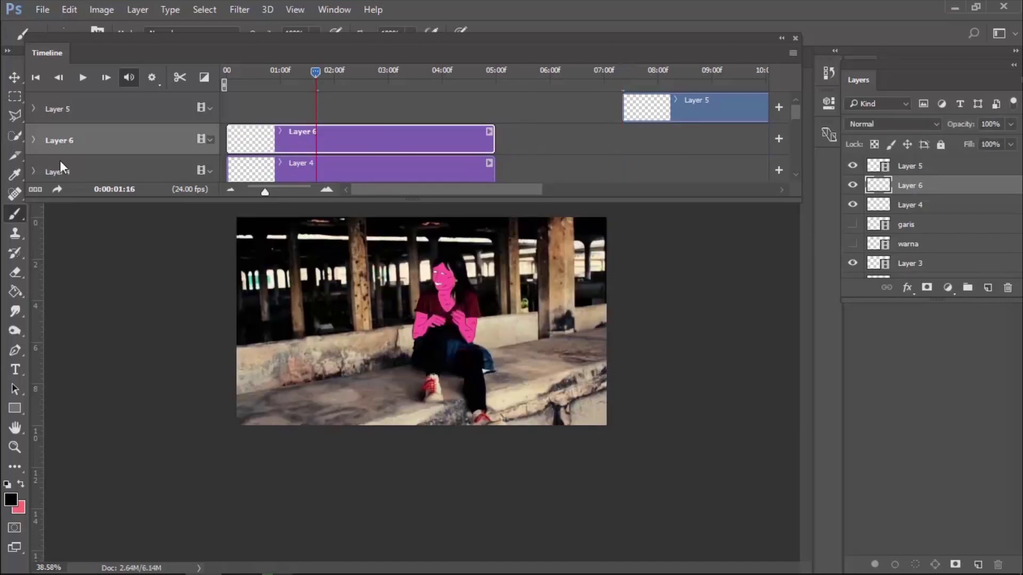
Step: Paint a thick black diagonal test stroke on Layer 6, then shift Layer 5's clip earlier
right_click(371, 285)
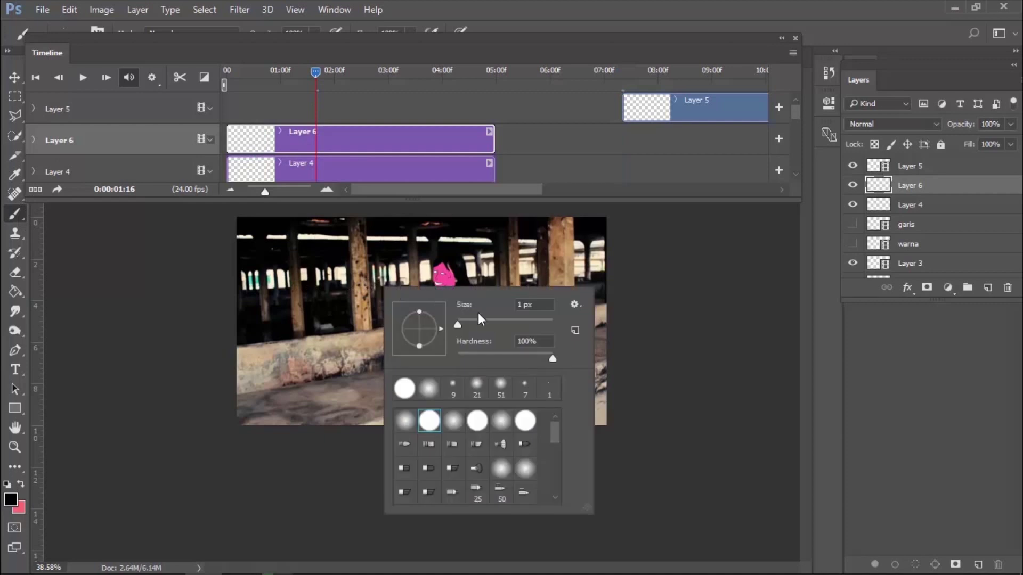
key(Return)
drag(332, 366, 521, 261)
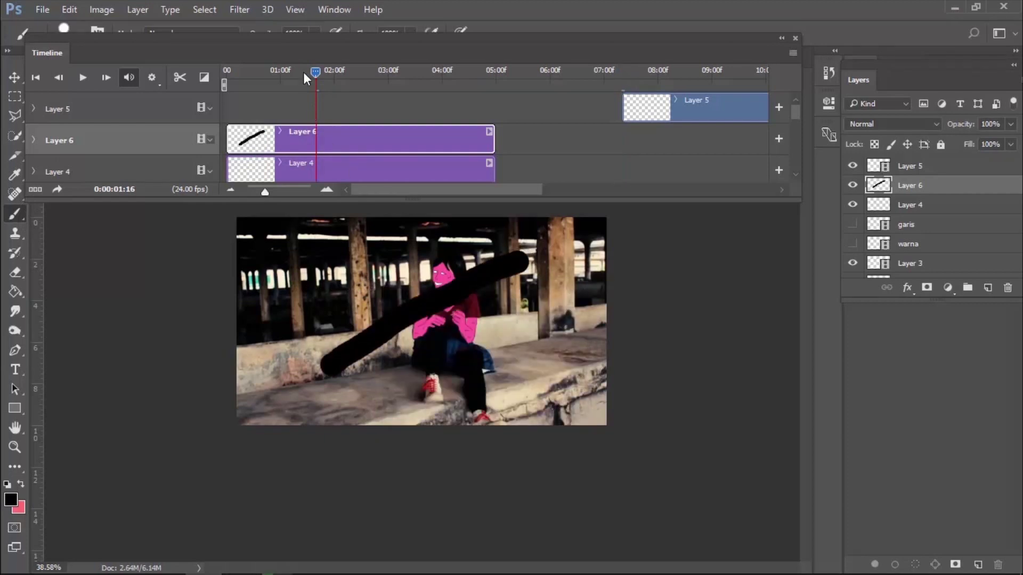
mouse_move(301, 70)
mouse_down()
mouse_move(420, 94)
mouse_move(272, 132)
mouse_up()
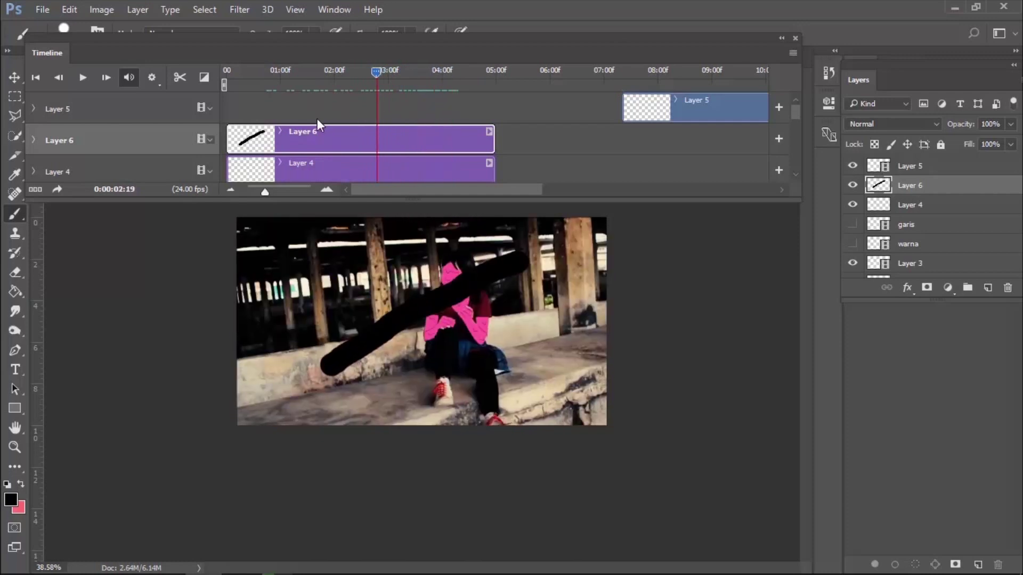
mouse_move(271, 132)
mouse_down()
mouse_move(446, 153)
mouse_move(342, 159)
mouse_up()
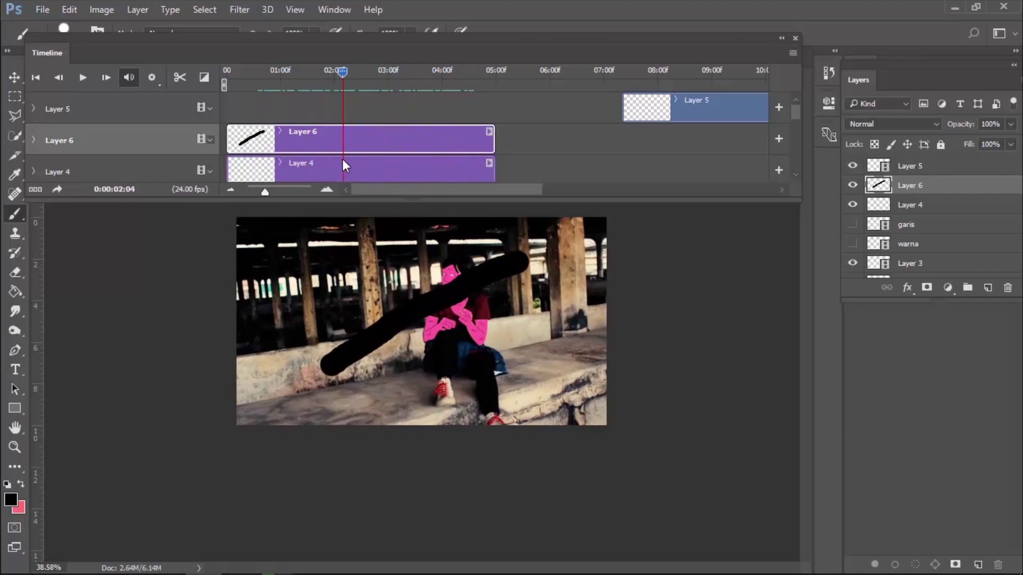
drag(685, 110, 454, 101)
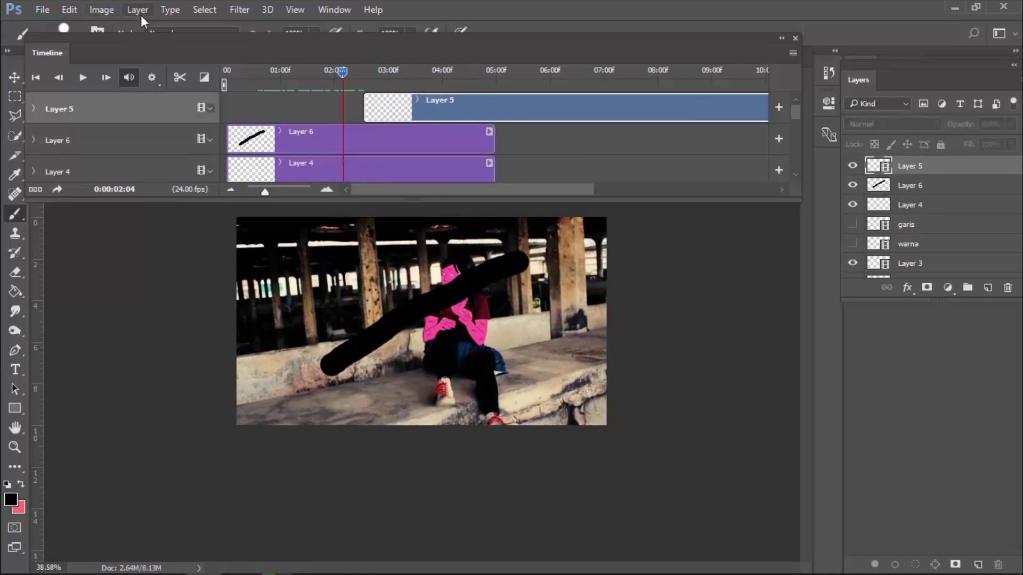
Step: Start Layer 5 at the timeline beginning, hide Layers 4 and 6, and select Layer 5
drag(446, 110, 337, 100)
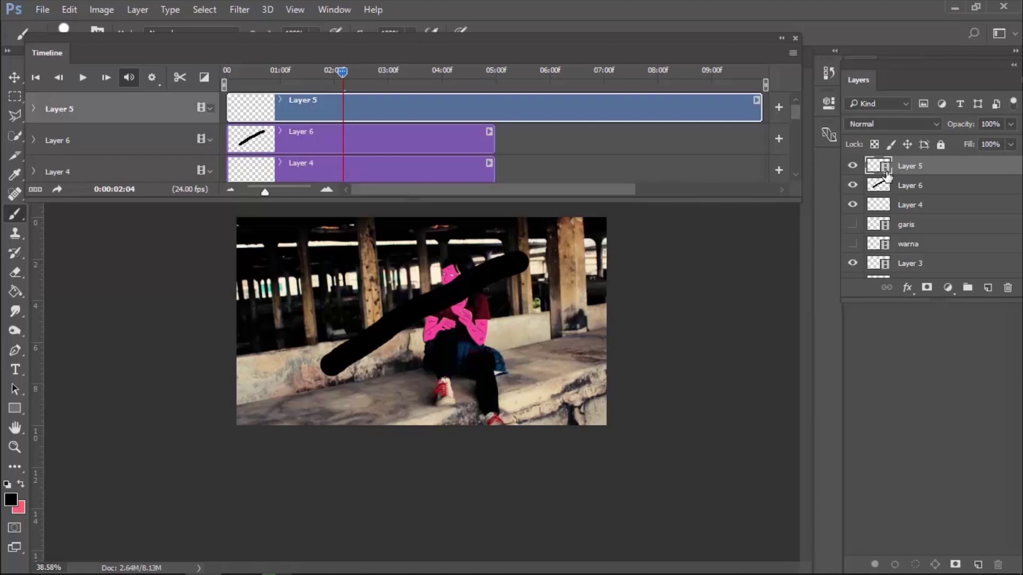
click(886, 181)
click(884, 186)
click(853, 205)
click(852, 185)
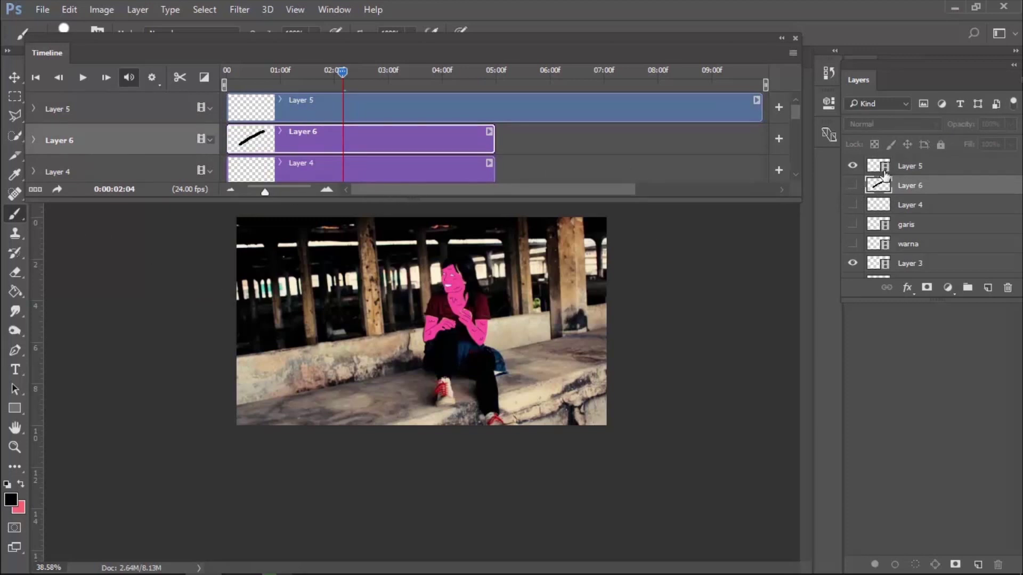
click(885, 170)
Step: Paint black strokes over the girl on Layer 5 across several frames, returning to 02:03
drag(385, 274, 398, 362)
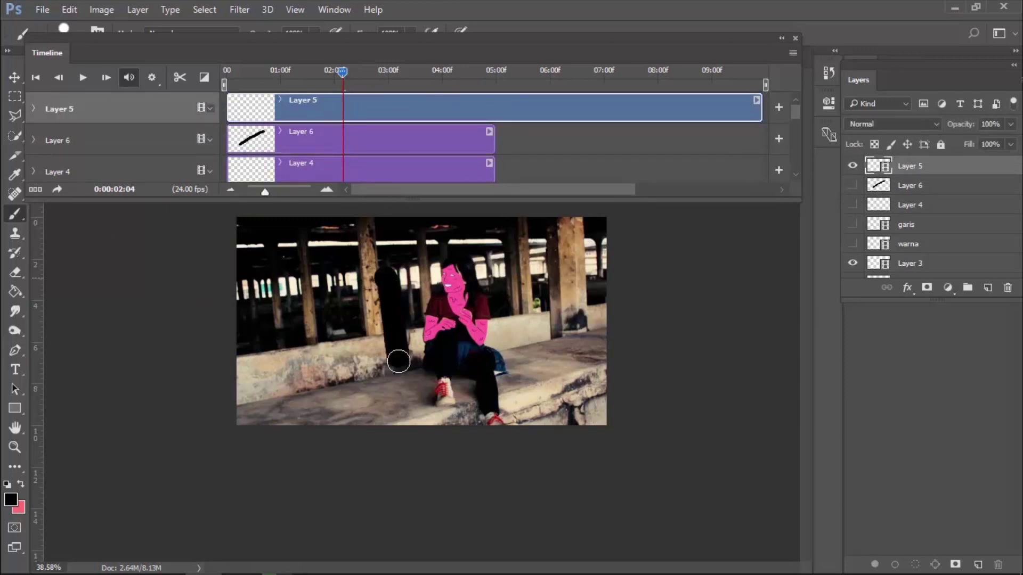
drag(477, 313, 470, 350)
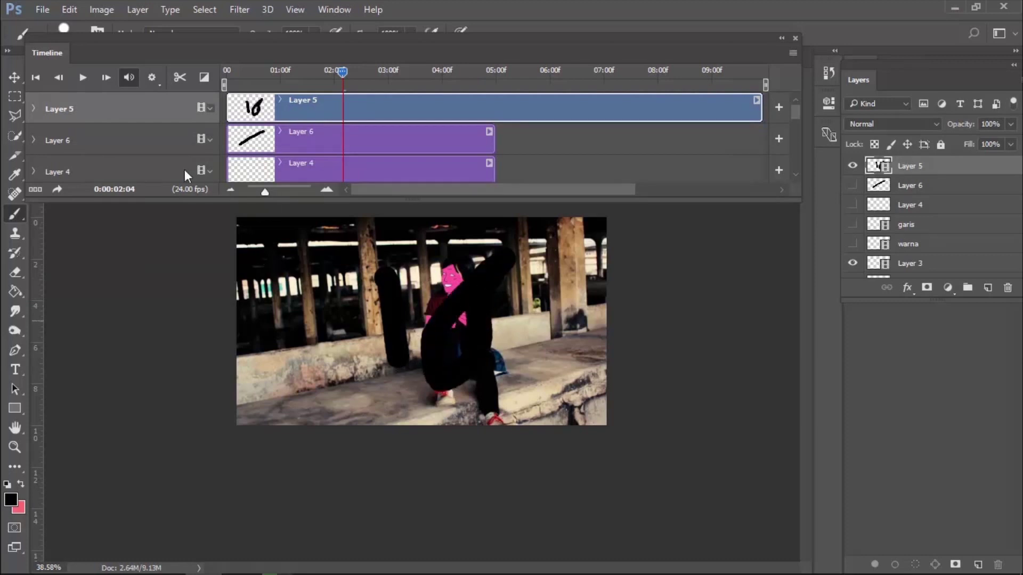
click(108, 79)
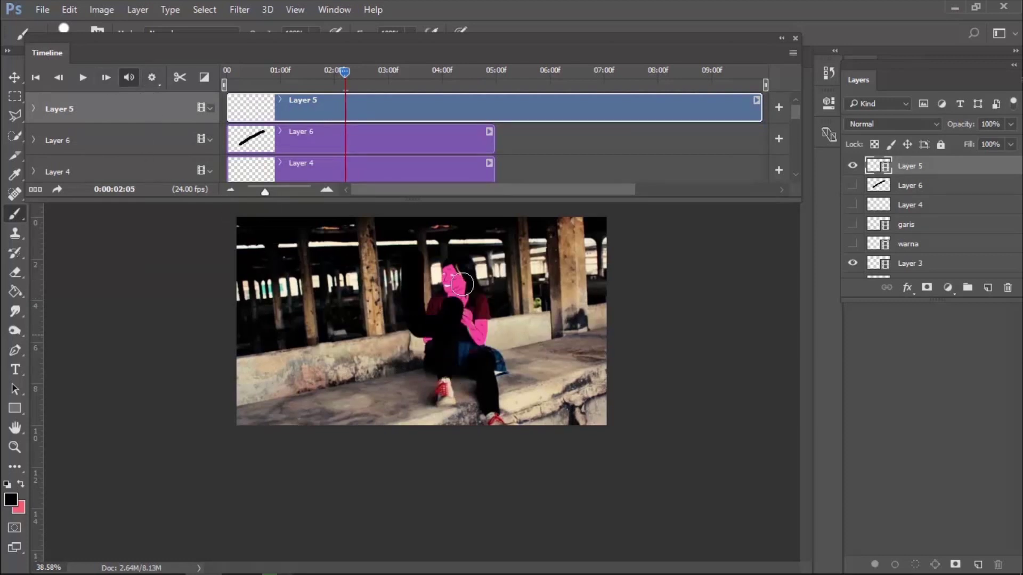
click(106, 77)
drag(452, 242, 487, 314)
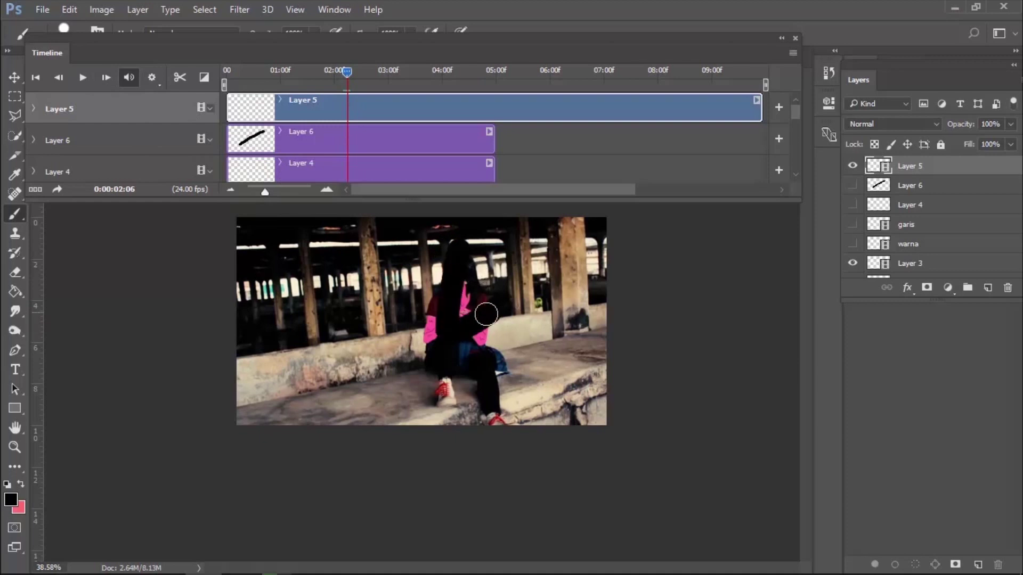
click(58, 78)
click(59, 77)
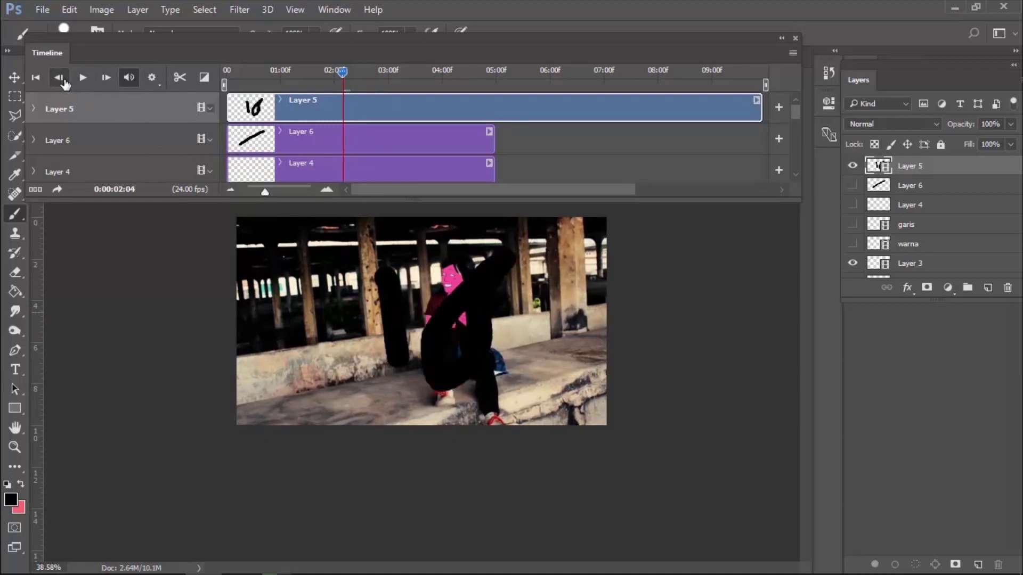
Step: Add Layer 7 at 02:03 with a bent black stroke, then hide it and show Layer 5
click(987, 288)
drag(383, 276, 595, 310)
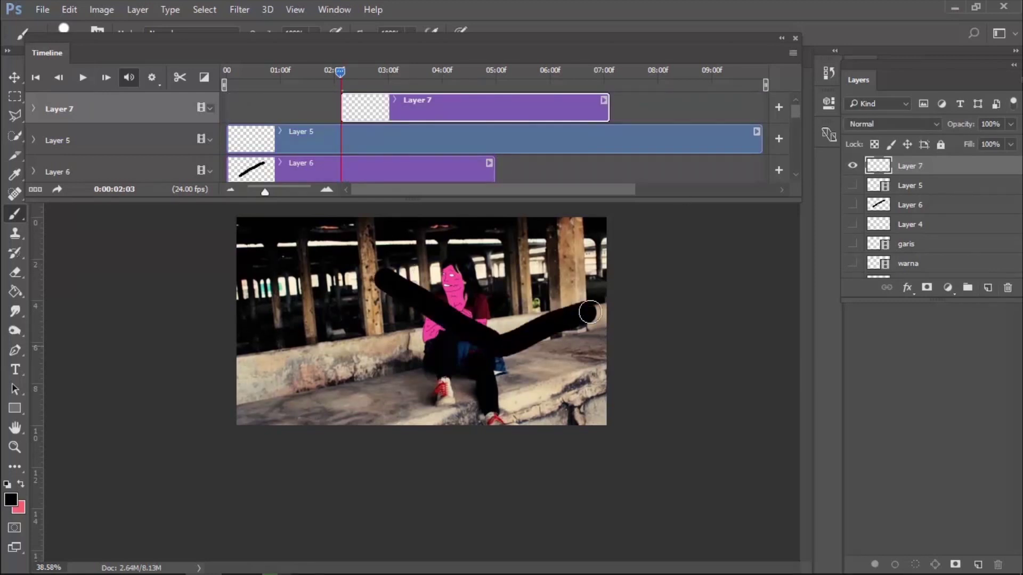
click(106, 77)
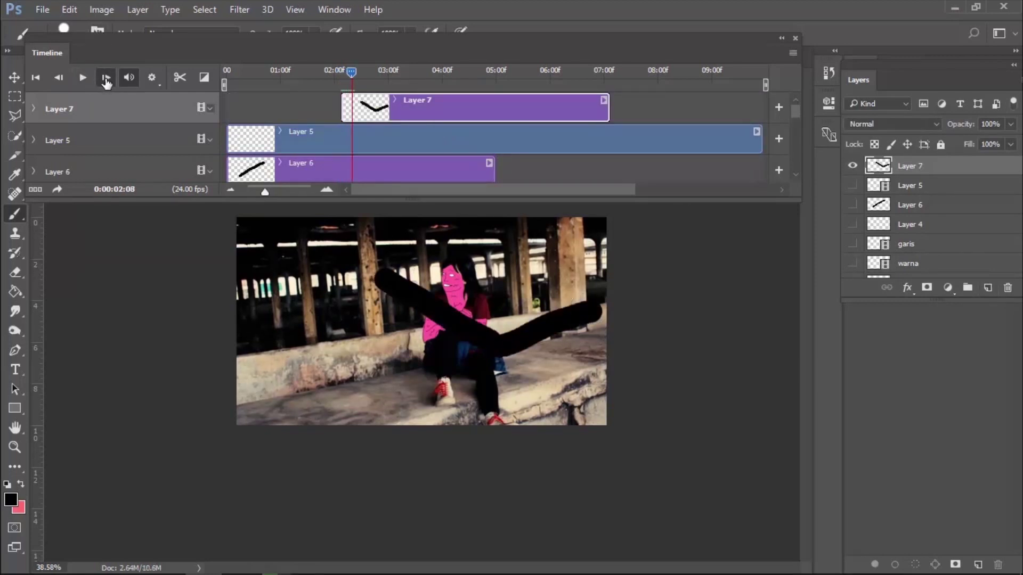
click(106, 78)
click(106, 77)
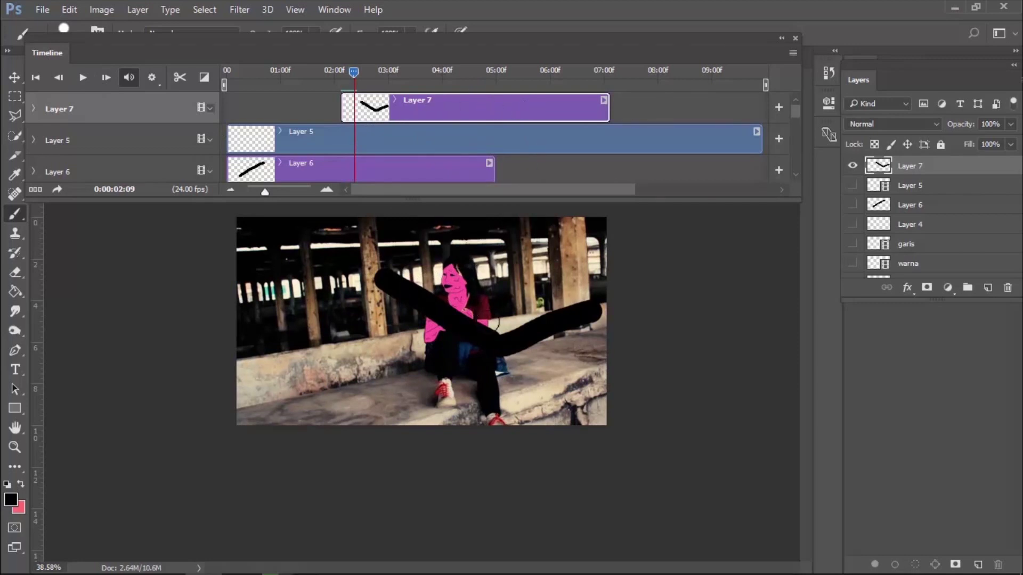
click(853, 166)
click(854, 185)
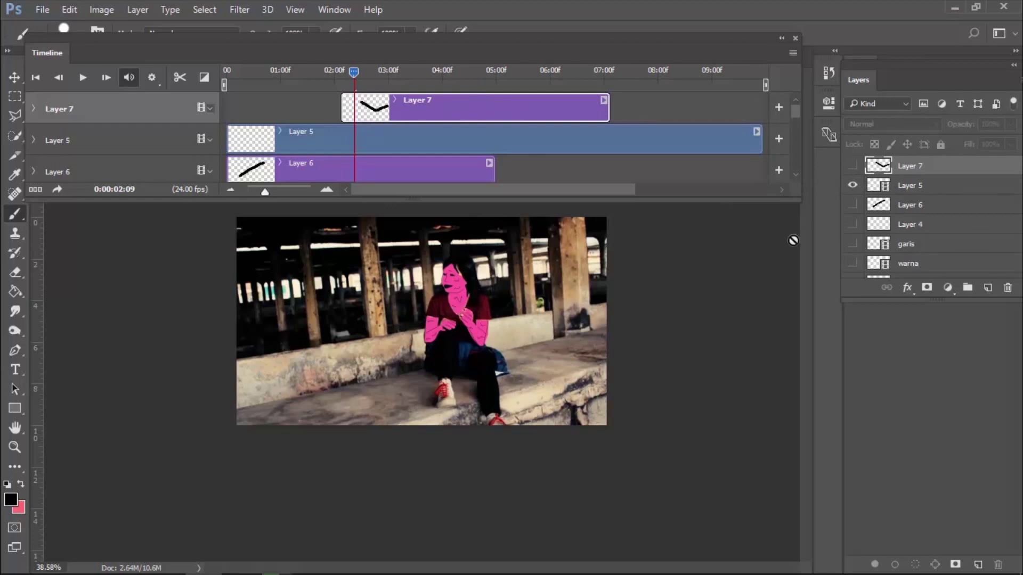
click(118, 8)
click(133, 9)
Step: Add a blank video layer, then select garis with the Brush and a black (000000) foreground
mouse_move(161, 273)
click(334, 296)
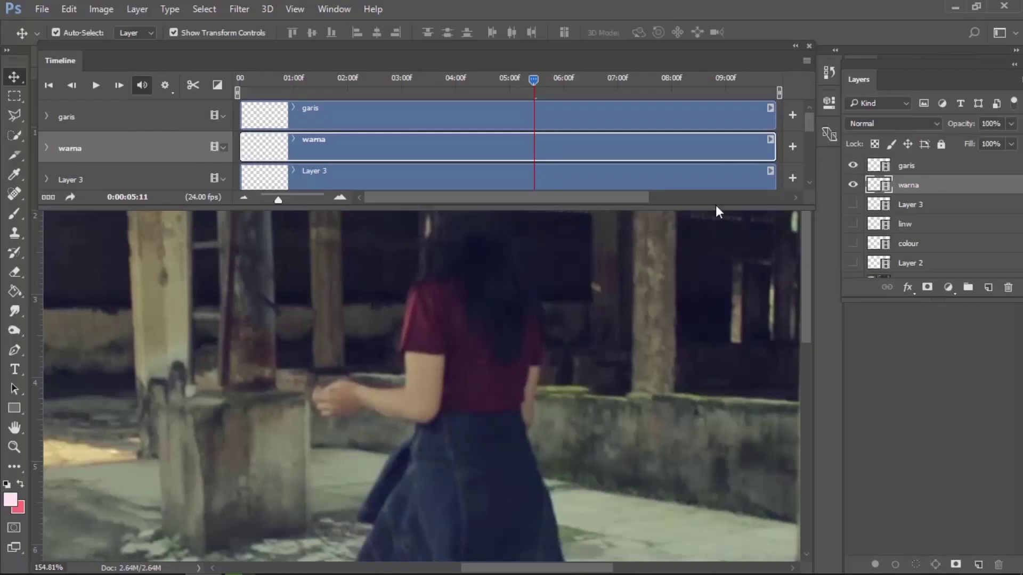
click(884, 167)
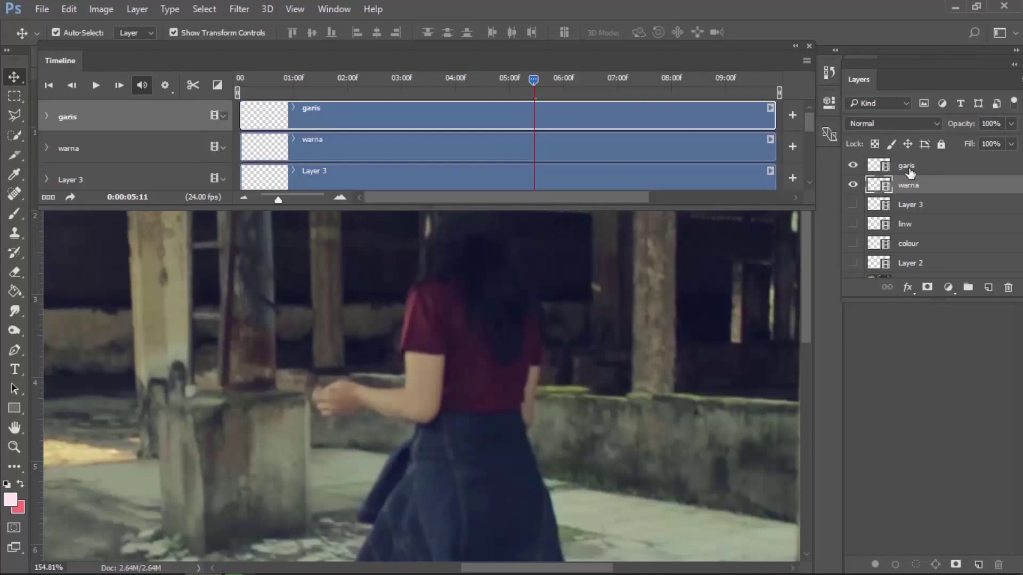
click(15, 213)
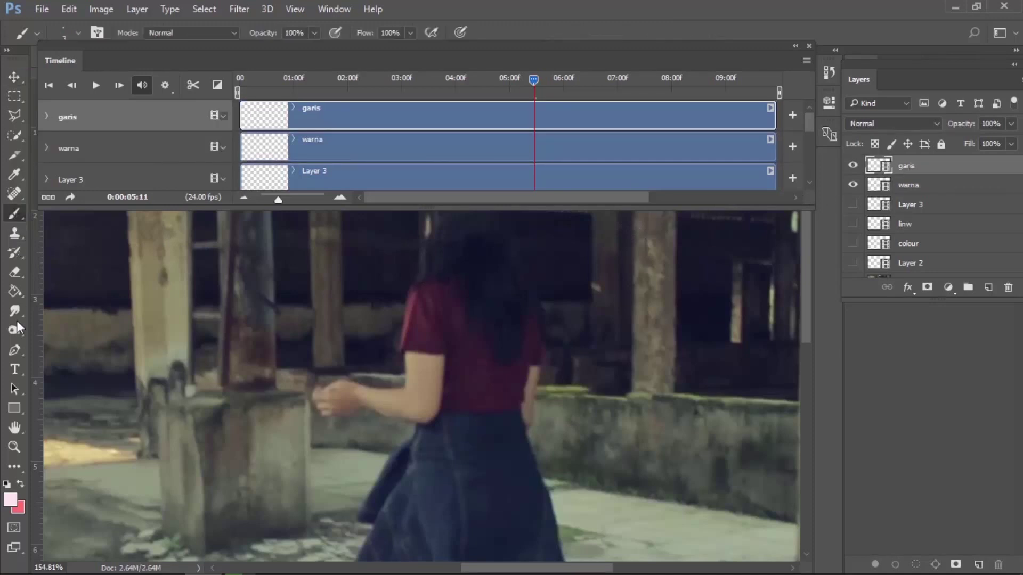
click(10, 500)
text(000000)
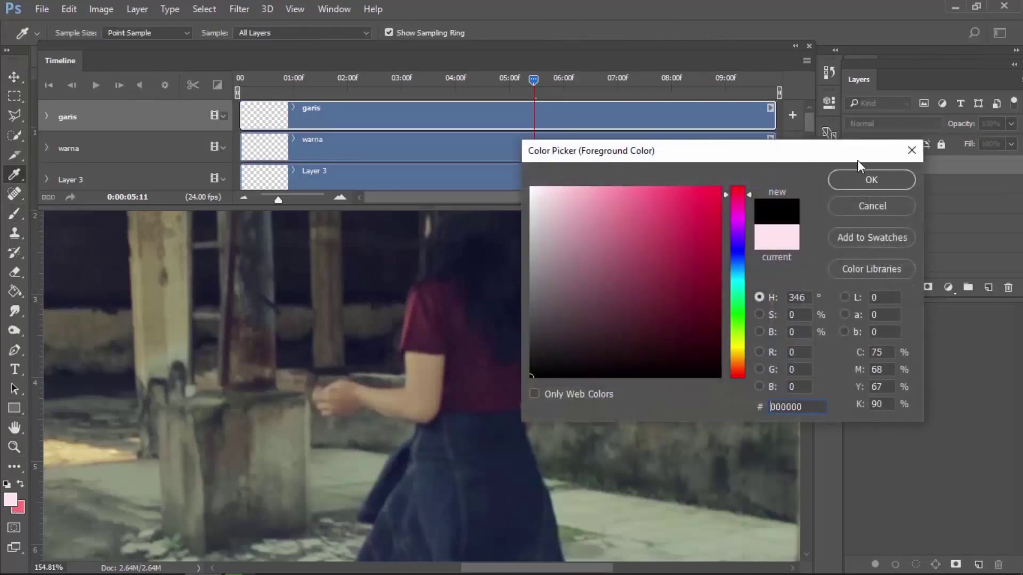
click(862, 179)
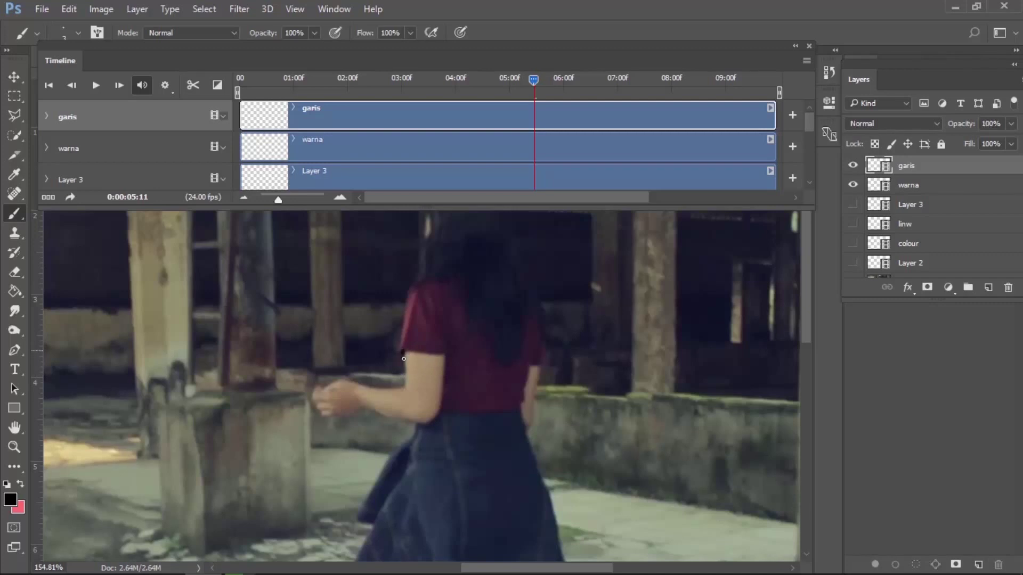
Step: Trace black outlines along the girl's forearm, hand and underside of the arm on garis
drag(384, 388, 321, 389)
mouse_move(445, 371)
mouse_down()
mouse_move(430, 422)
mouse_move(365, 410)
mouse_move(335, 421)
mouse_up()
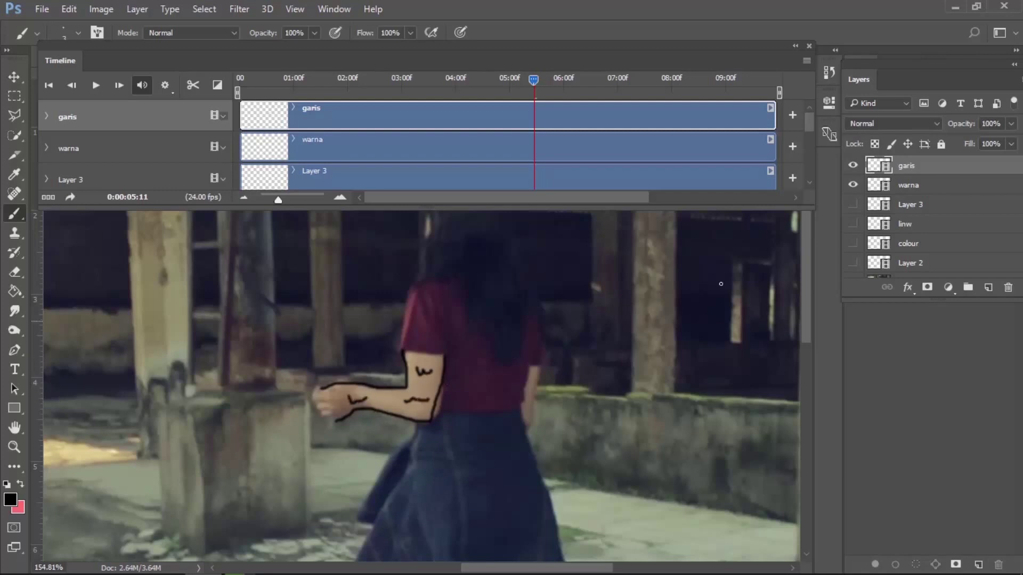
click(912, 187)
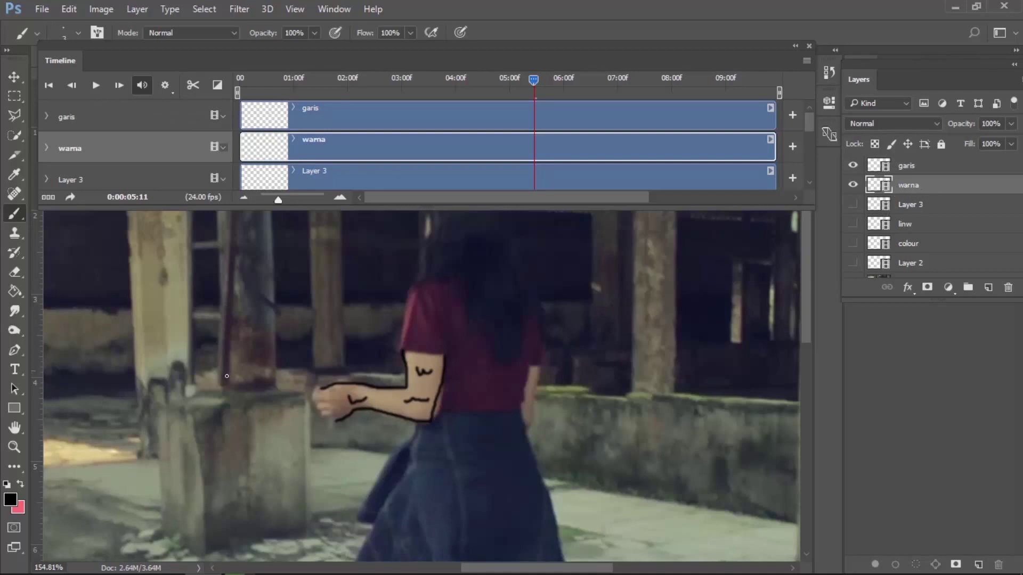
Step: Paint the arm pink with a size-30 brush on warna, then advance to frame 5:12 with black active
key(x)
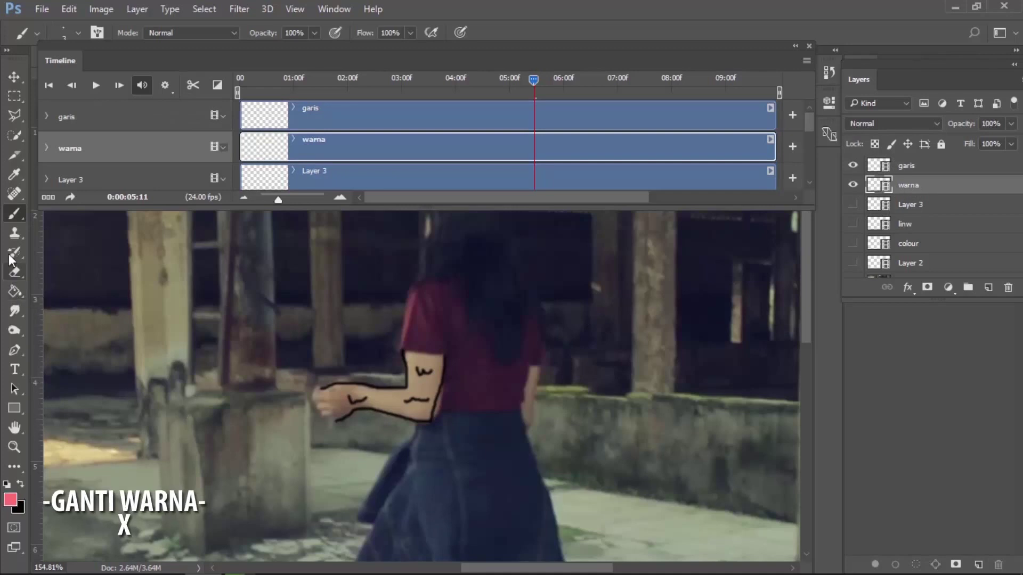
right_click(403, 401)
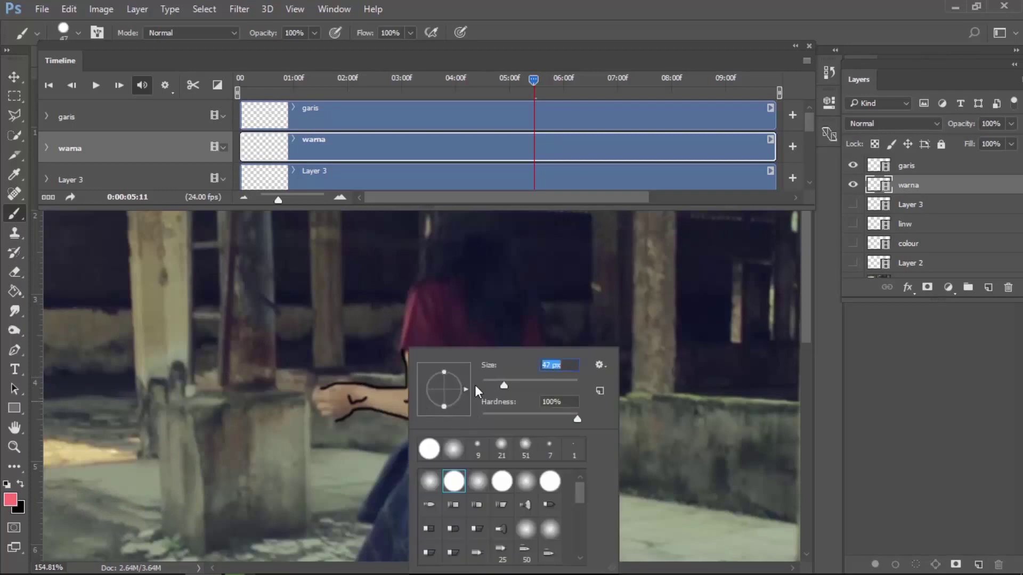
text(30)
drag(322, 402, 416, 402)
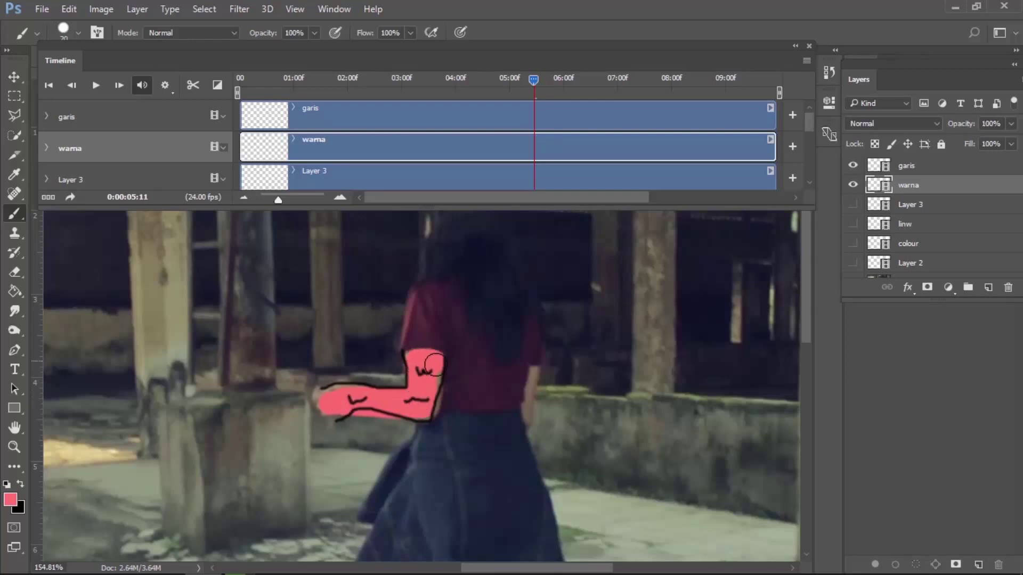
drag(416, 402, 456, 363)
click(121, 86)
key(x)
key(x)
key(x)
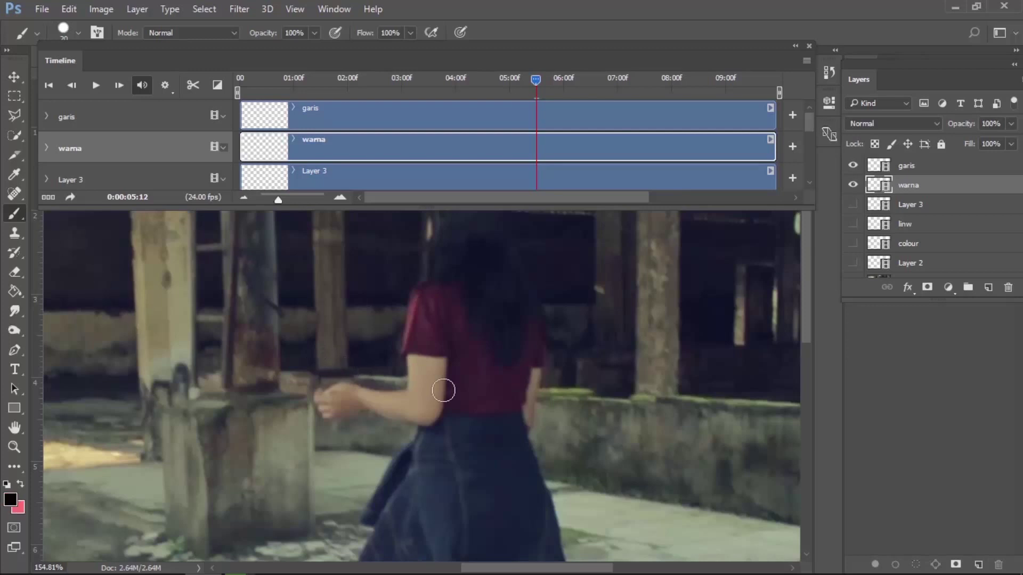
Step: Select the garis layer with a 7 px brush, testing and undoing an arm stroke
right_click(443, 391)
text(10)
click(920, 167)
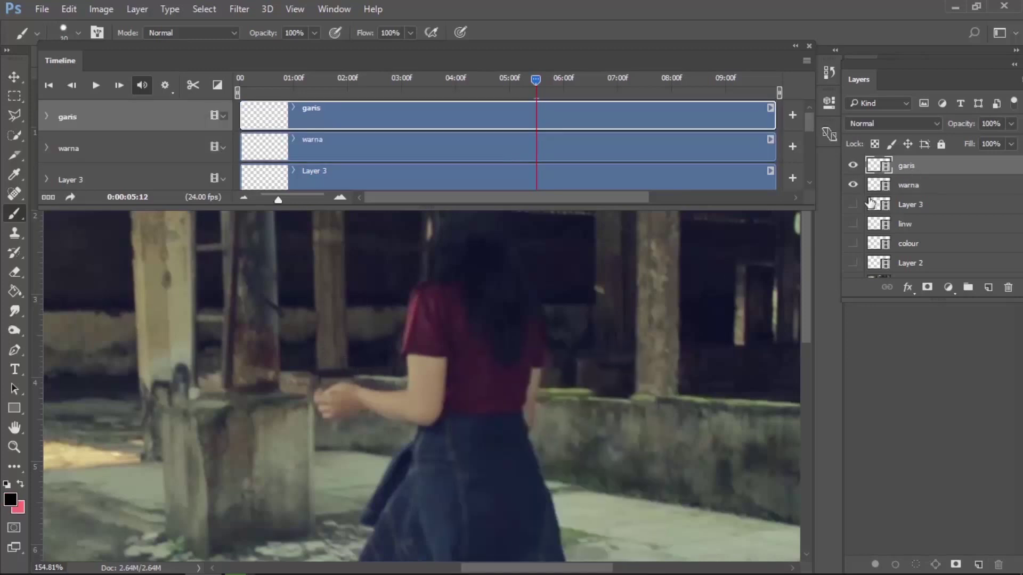
right_click(449, 385)
drag(489, 382, 484, 384)
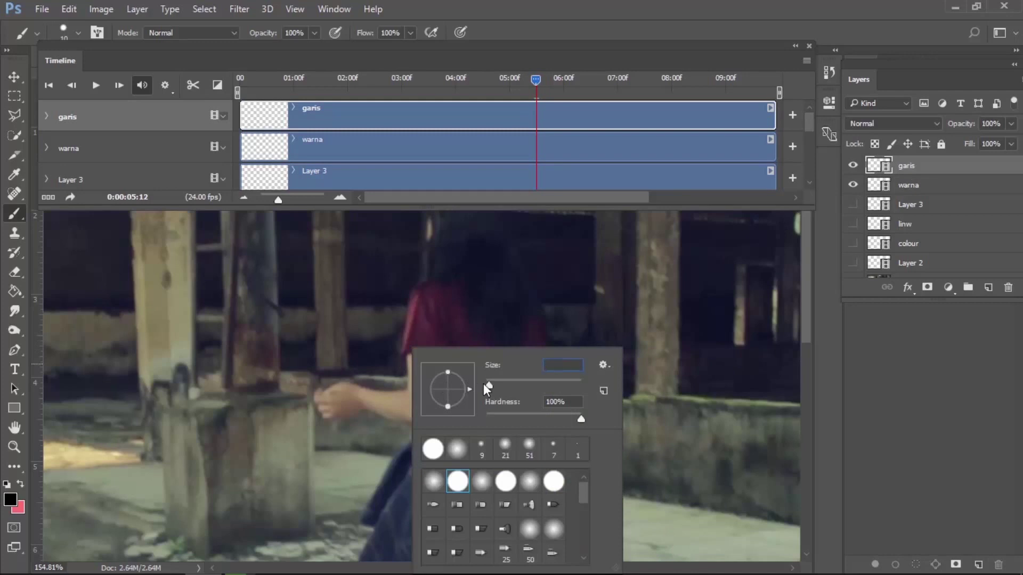
click(406, 360)
drag(404, 355, 402, 384)
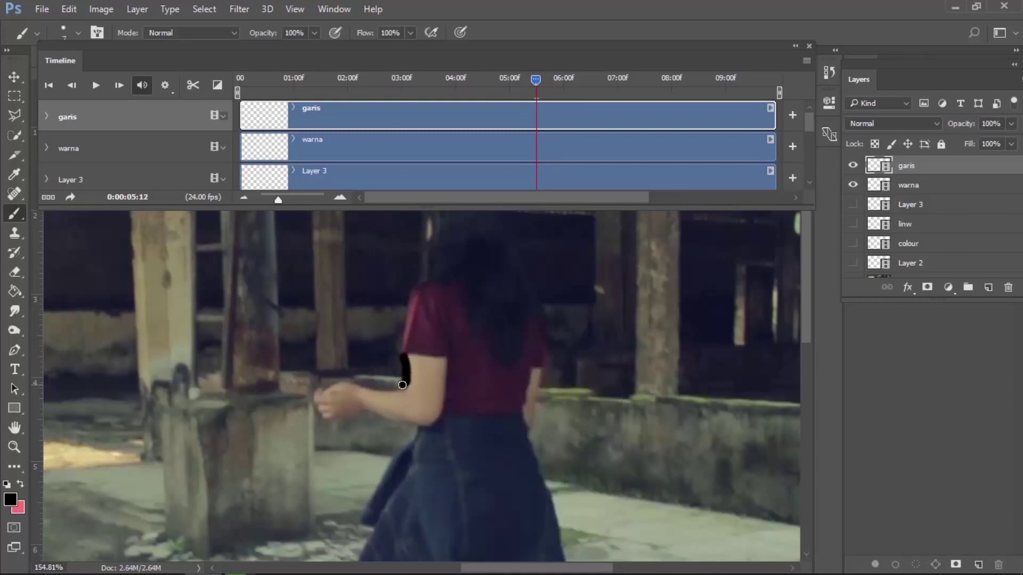
key(ctrl+z)
Step: Retry black forearm strokes at 7 px on garis, undoing each attempt
right_click(414, 375)
click(491, 385)
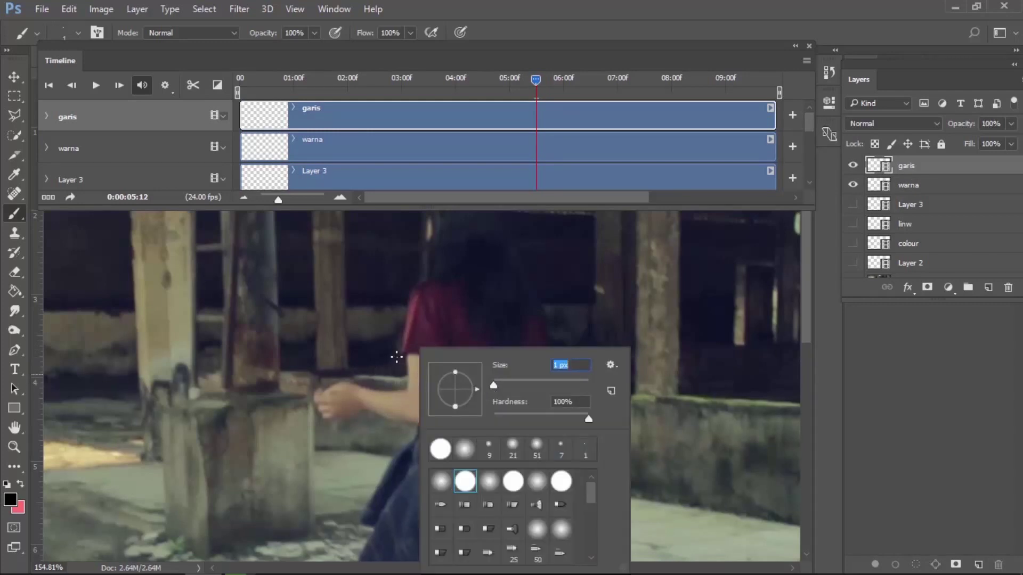
click(496, 384)
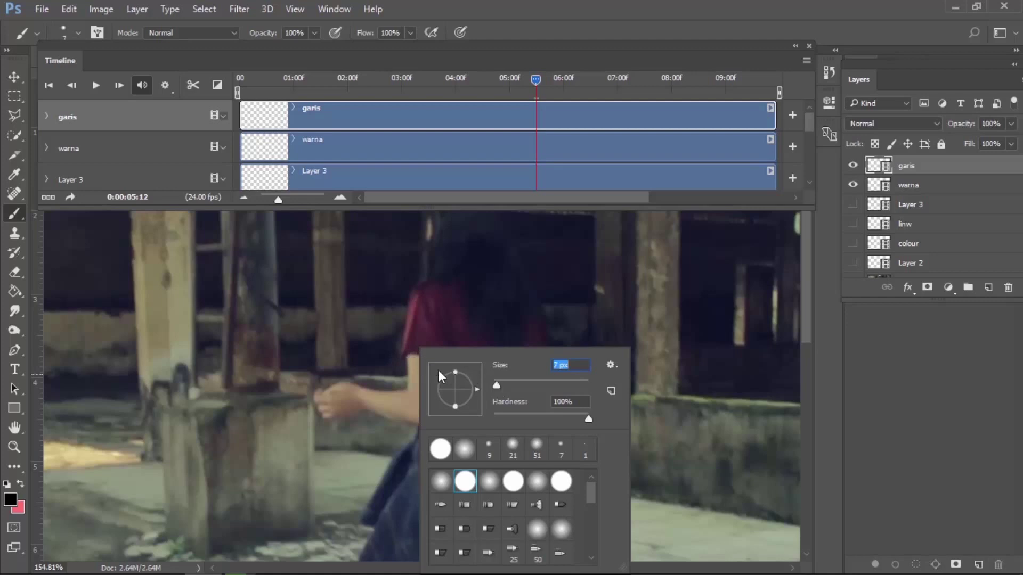
click(410, 357)
drag(408, 355, 346, 385)
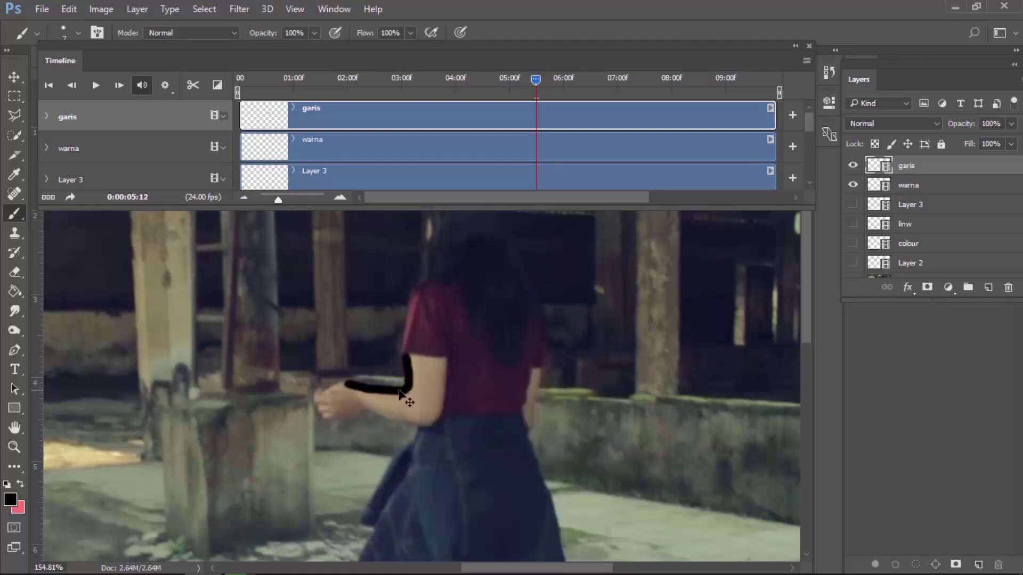
key(ctrl+z)
right_click(400, 393)
click(481, 384)
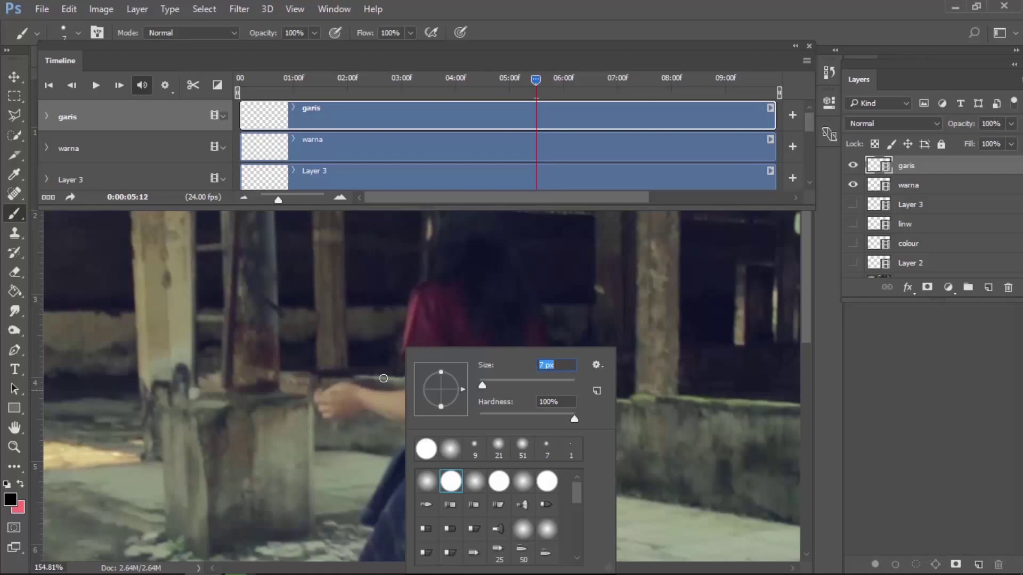
click(328, 387)
drag(326, 386, 400, 391)
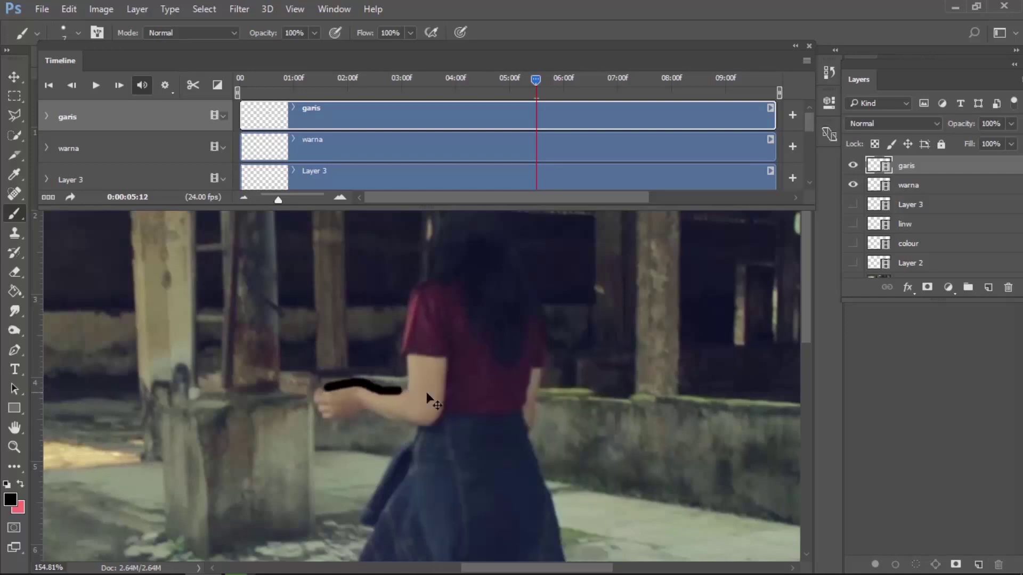
key(ctrl+z)
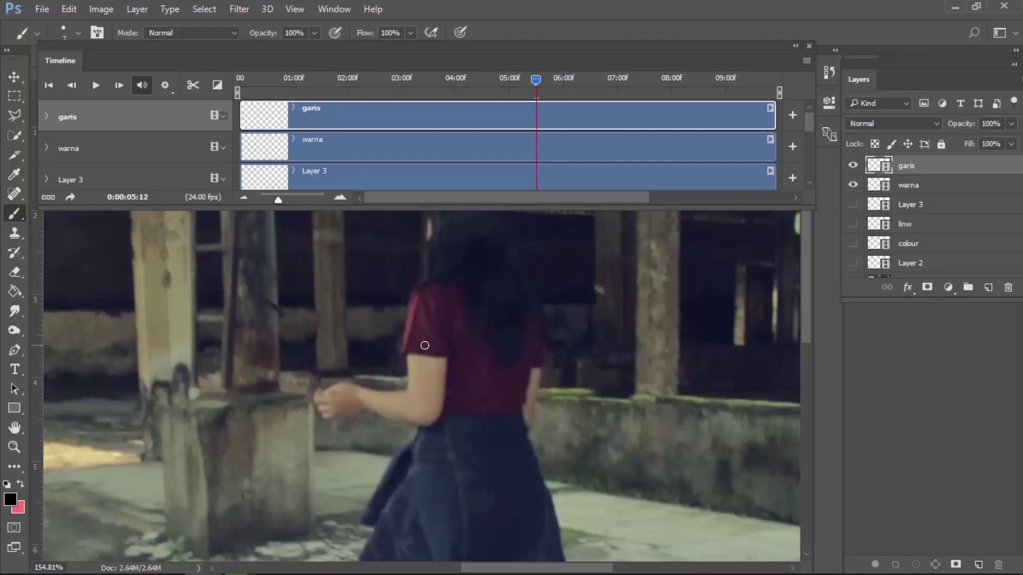
Step: Compare the previous pink-arm frame with 5:12, then enable Onion Skins in the Timeline menu
click(805, 61)
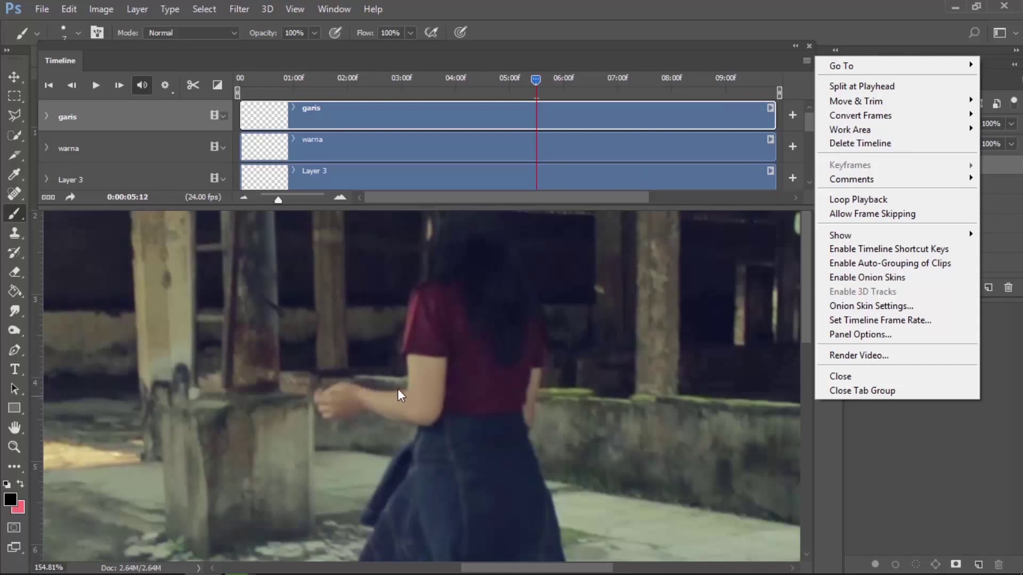
click(71, 84)
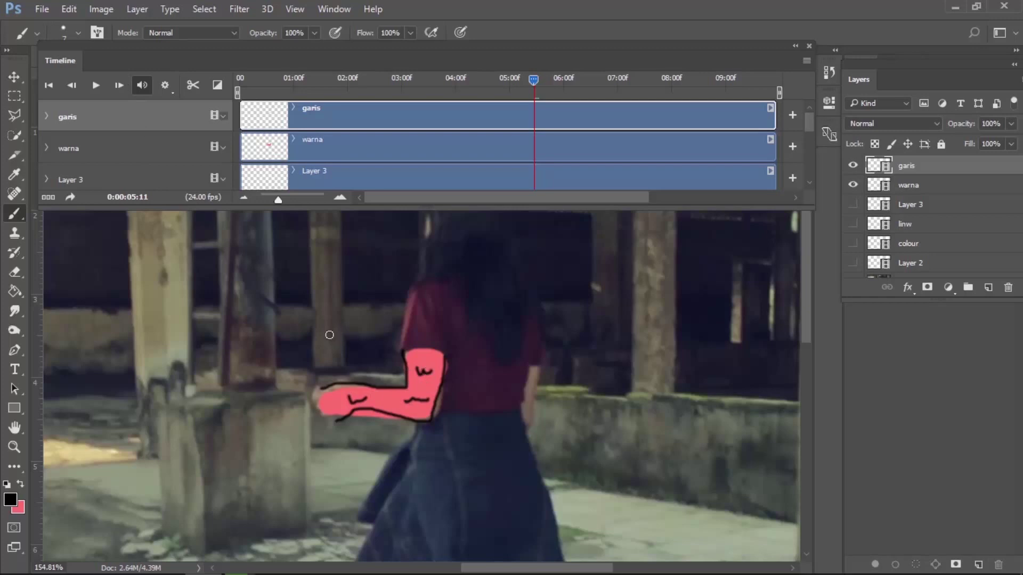
click(118, 85)
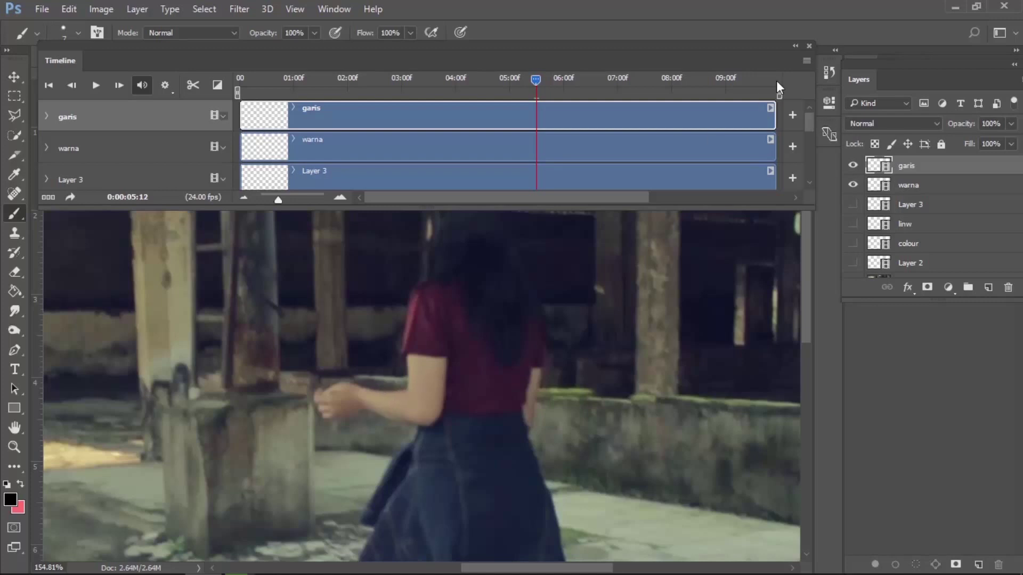
click(807, 60)
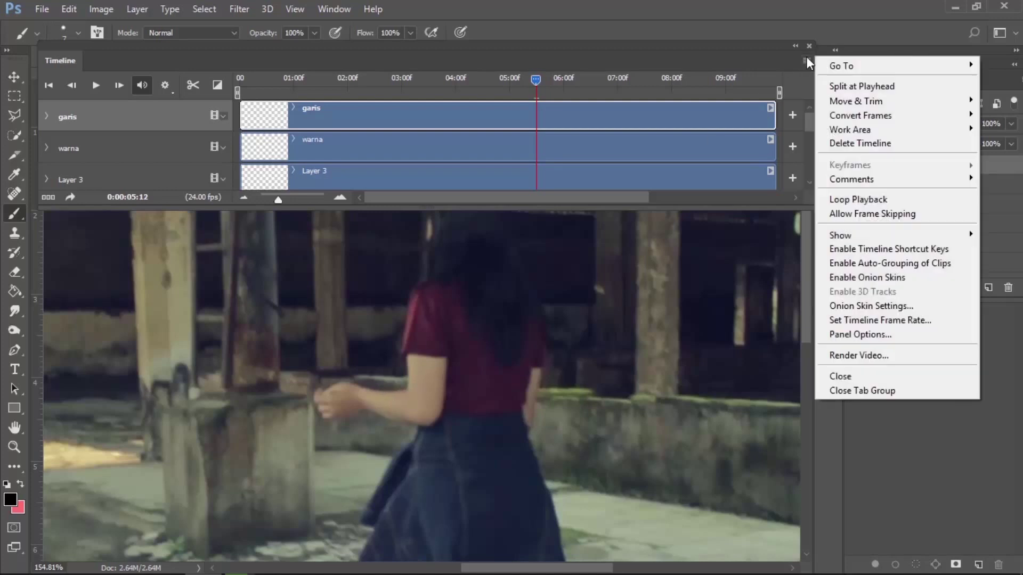
click(883, 278)
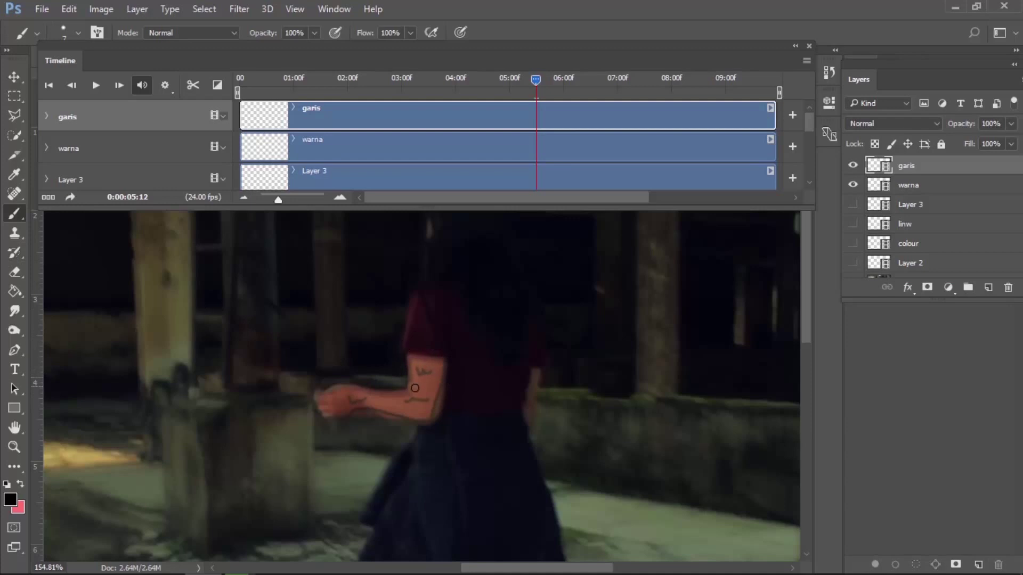
Step: Zoom in and outline the arm's top edge and forearm underside with a 7 px black brush
scroll(415, 388, up, 2)
scroll(346, 401, up, 2)
right_click(415, 353)
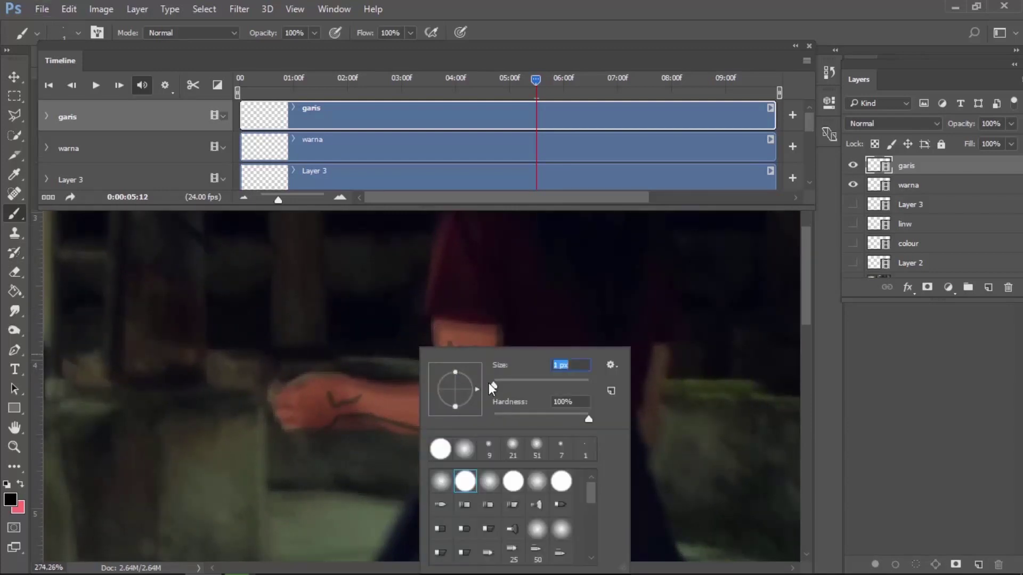
drag(494, 384, 496, 384)
click(286, 382)
drag(283, 382, 433, 318)
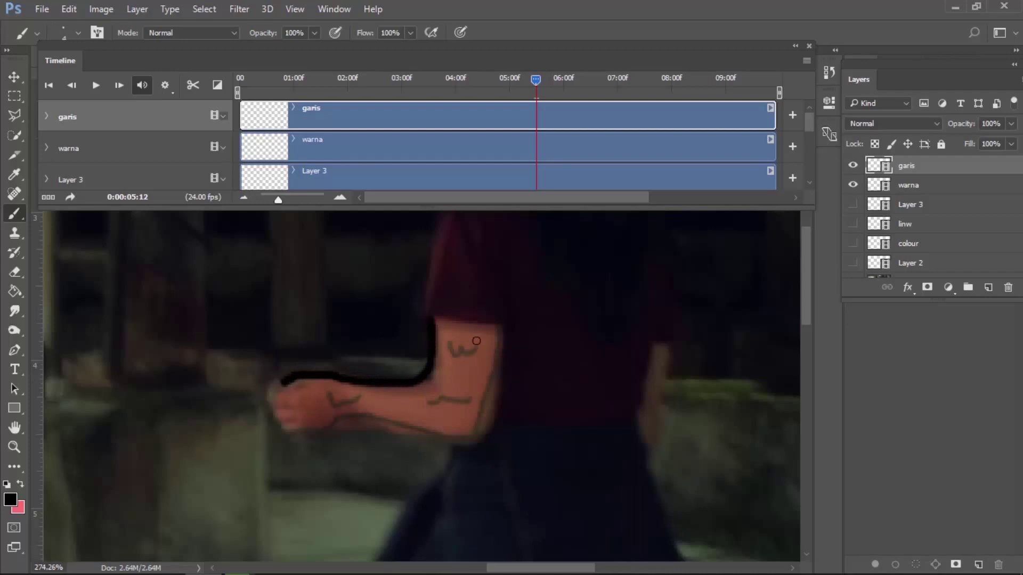
drag(500, 334, 297, 430)
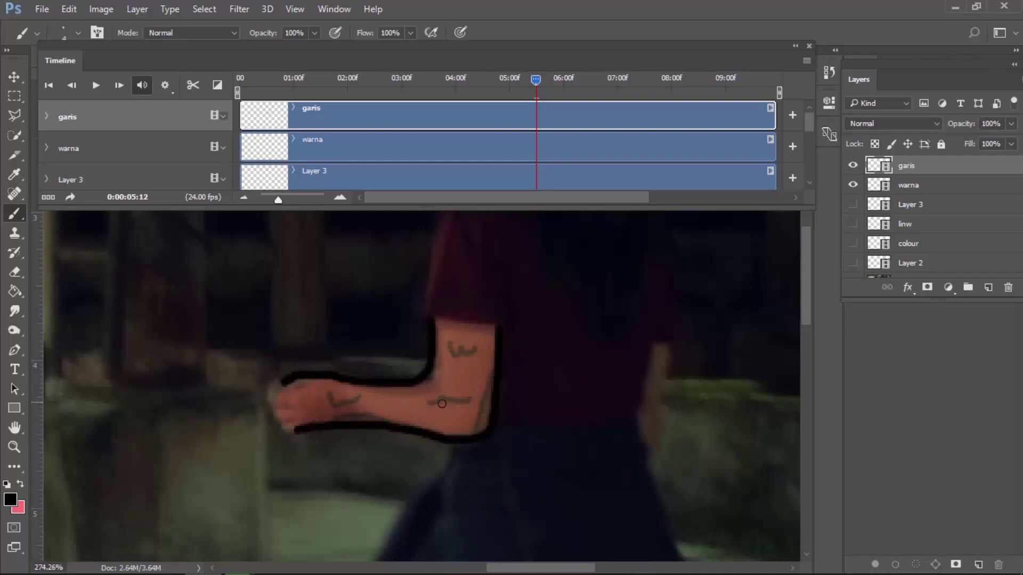
Step: Undo a trial forearm crease stroke and thin the brush for crease details
drag(471, 405, 430, 412)
right_click(448, 382)
key(ctrl+z)
drag(544, 385, 535, 385)
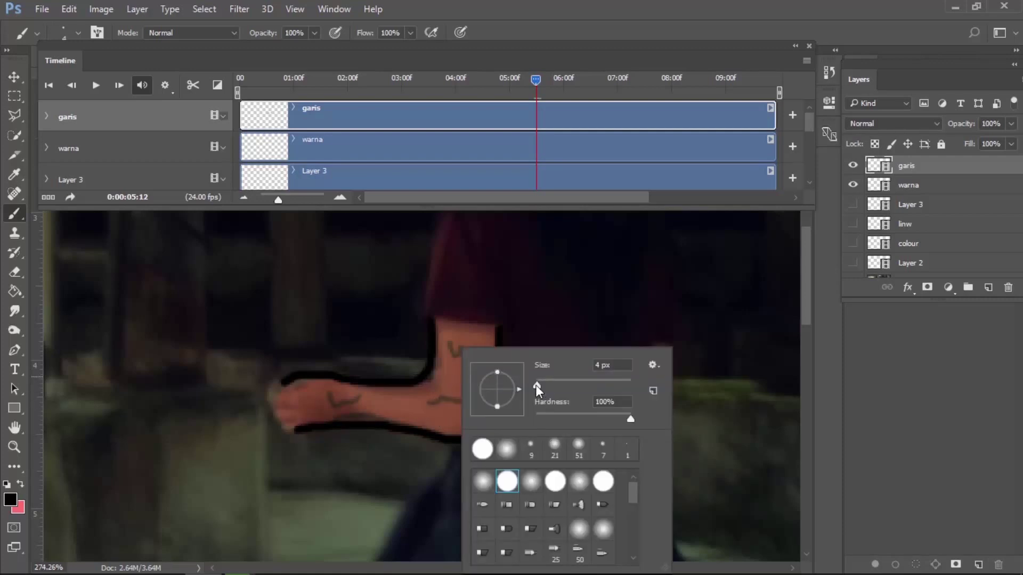
key(Return)
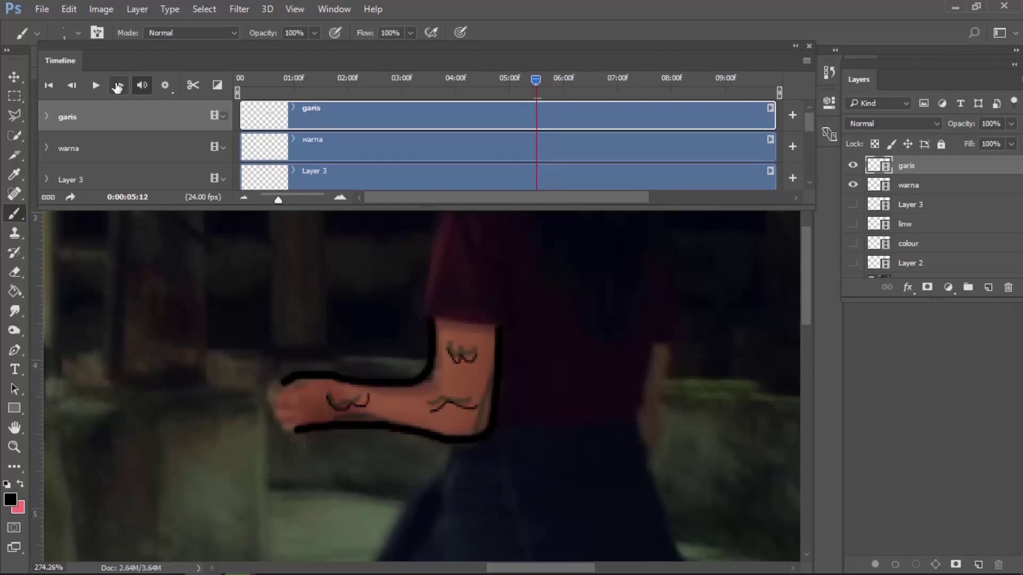
click(916, 186)
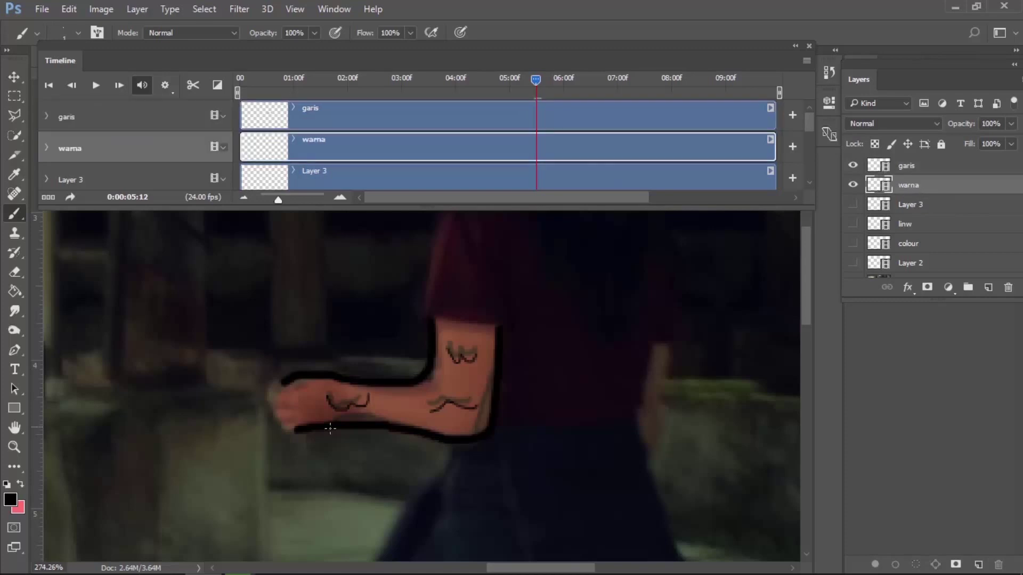
click(908, 165)
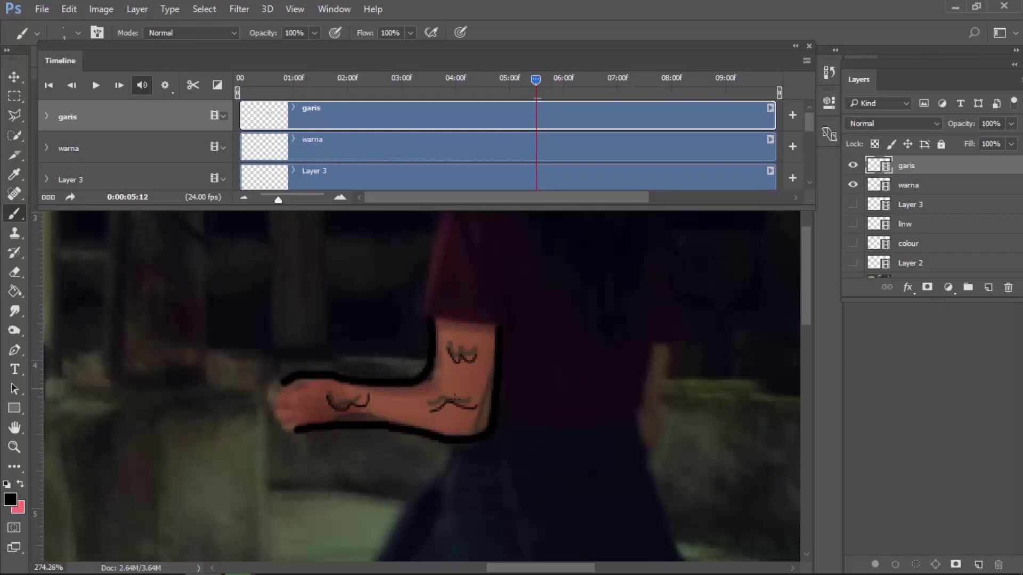
drag(476, 379, 494, 376)
shift+click(432, 381)
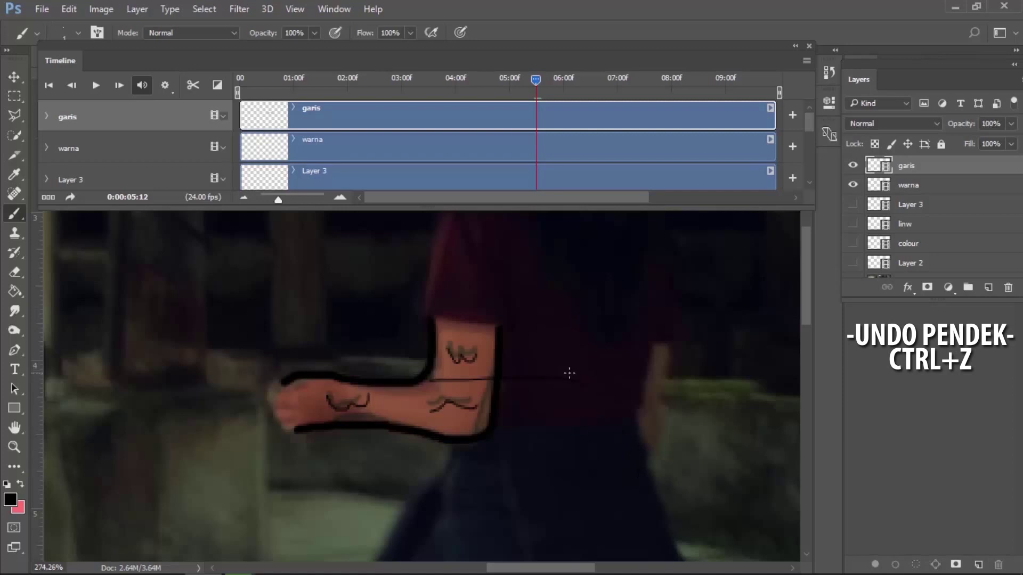
key(ctrl+z)
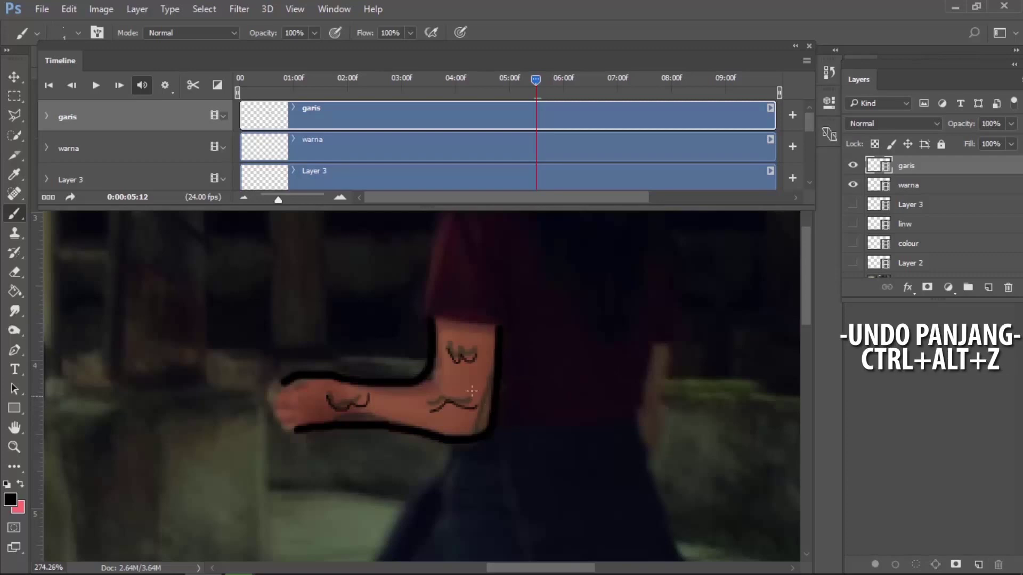
key(ctrl+alt+z)
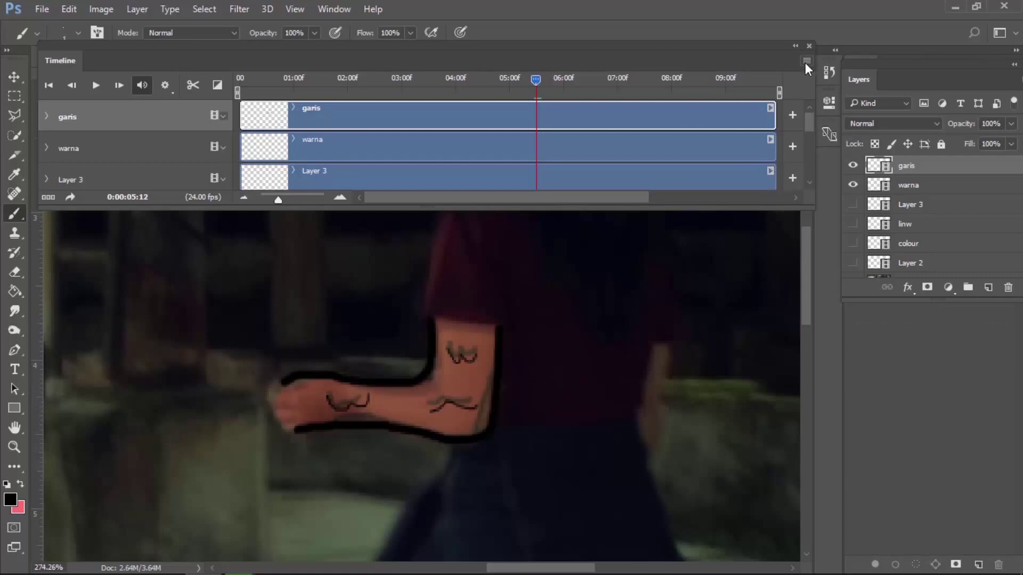
Step: Turn off onion skins and flip between the pink-filled arm frame and its unpainted neighbour
click(806, 62)
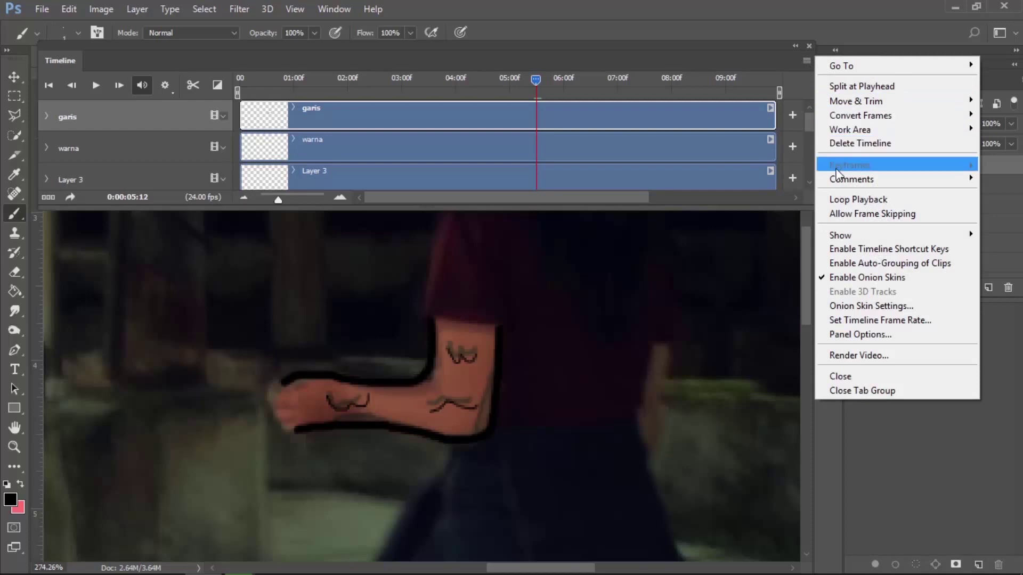
click(841, 276)
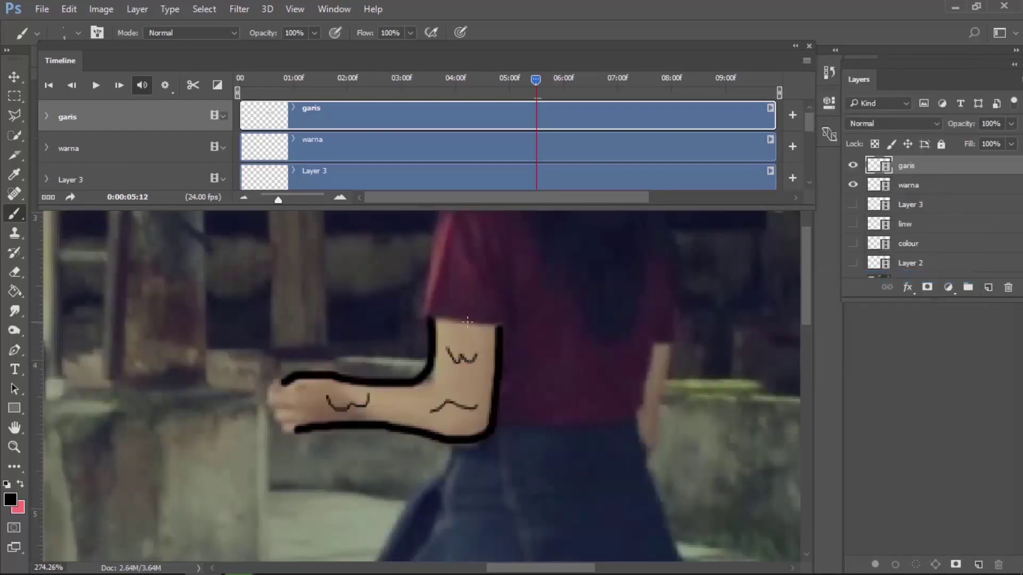
click(71, 85)
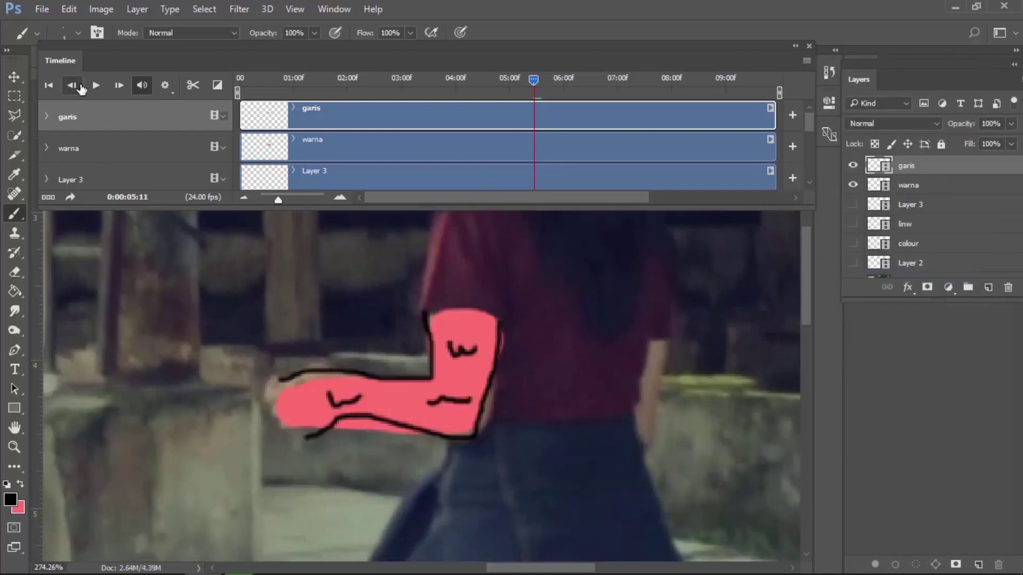
click(118, 87)
click(72, 85)
click(71, 87)
click(118, 87)
Step: Step forward past the drawn arm and back again to compare neighbouring frames
right_click(395, 338)
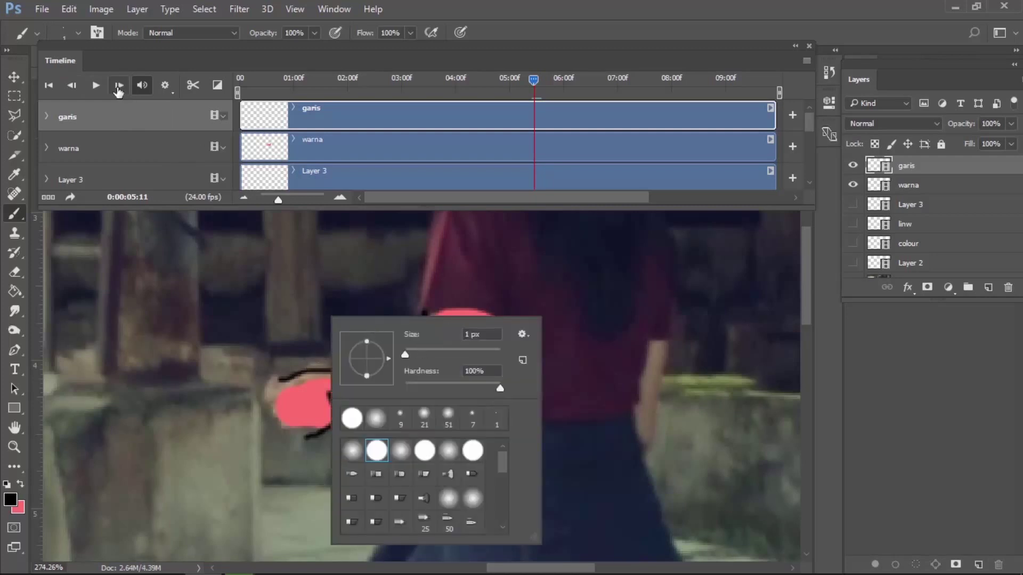
click(119, 87)
click(118, 86)
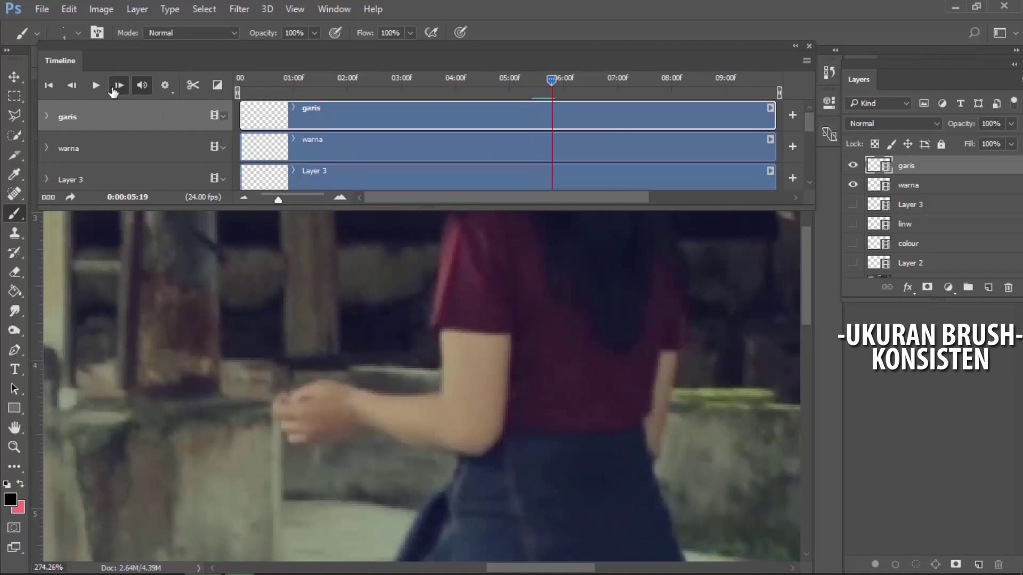
click(72, 86)
double_click(72, 87)
click(72, 86)
click(71, 87)
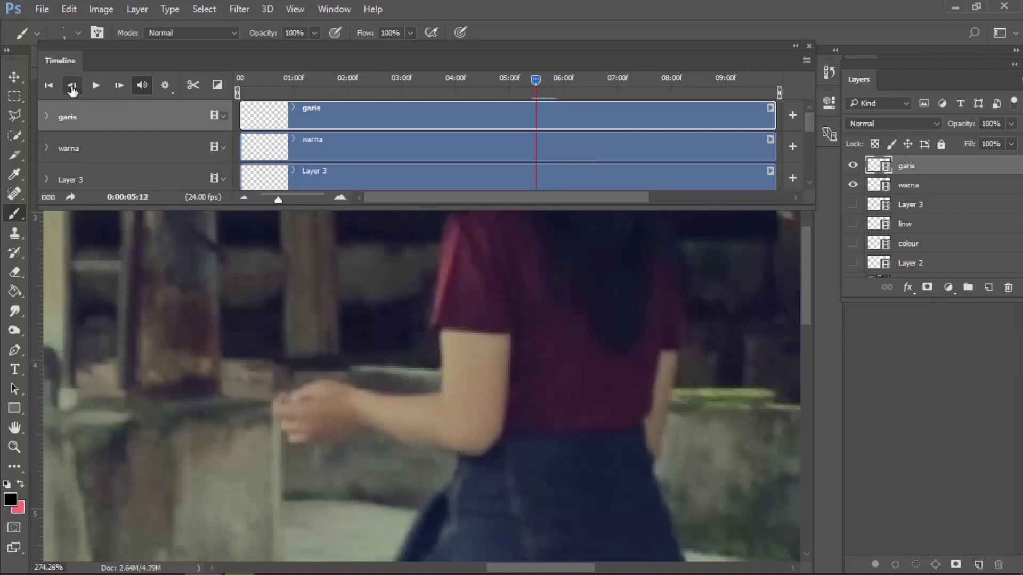
click(72, 87)
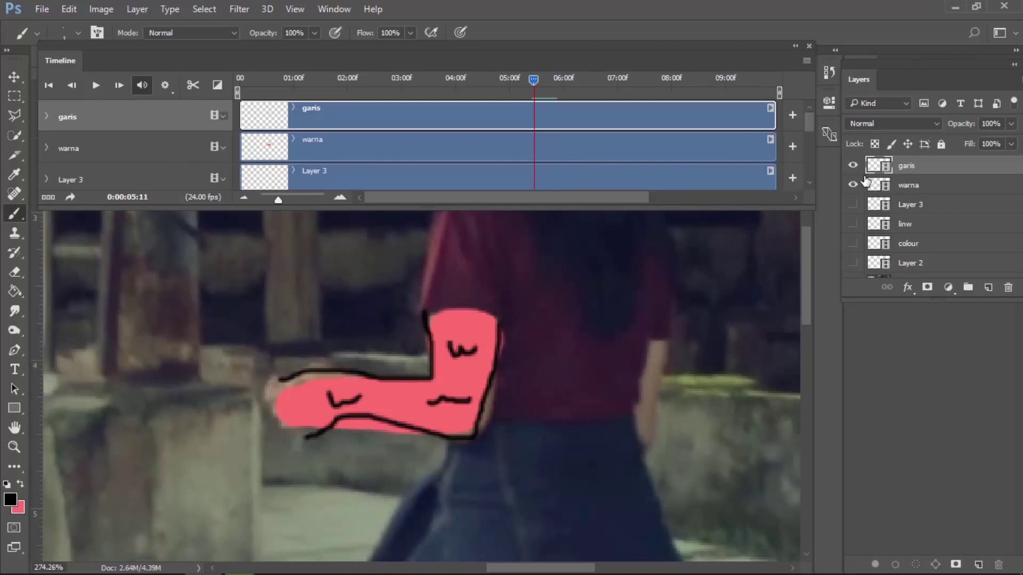
Step: Hide garis and warna, and show Layer 3, linw, colour and Layer 2
mouse_move(807, 122)
mouse_down()
mouse_move(815, 155)
mouse_move(815, 129)
mouse_up()
click(853, 185)
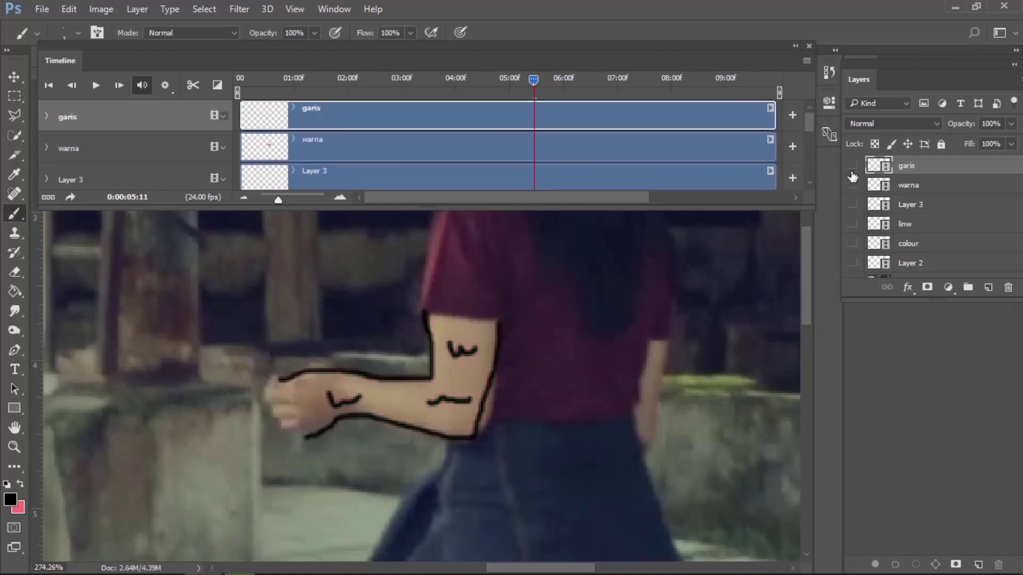
click(853, 166)
click(853, 204)
click(852, 224)
click(852, 242)
click(853, 262)
scroll(854, 271, down, 1)
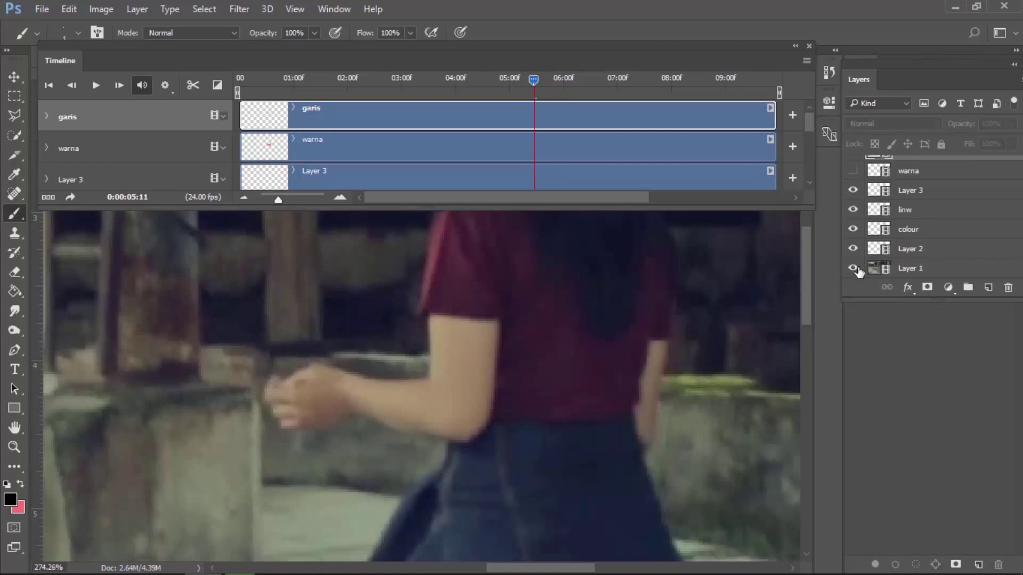
Step: Zoom and pan to bring the girl's feet into view, scrubbing to frame 5:17
scroll(488, 337, down, 2)
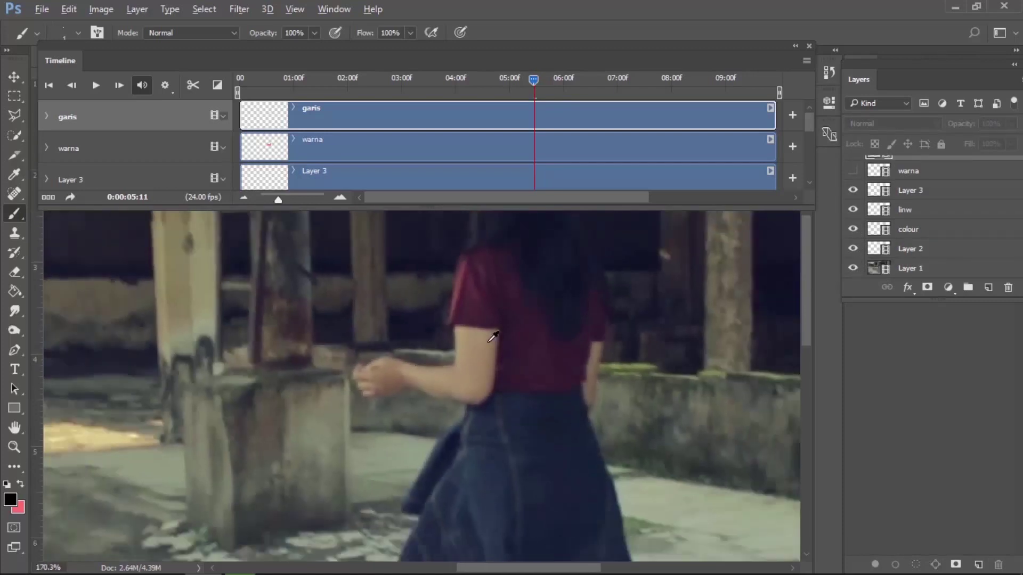
scroll(490, 347, down, 2)
scroll(494, 356, down, 2)
scroll(495, 357, up, 2)
scroll(495, 357, up, 2)
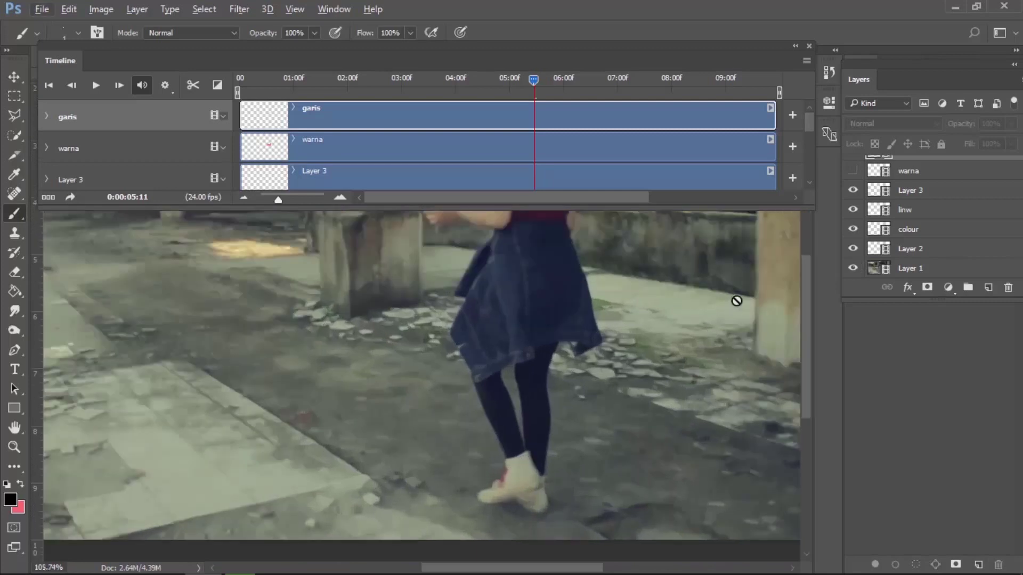
drag(804, 340, 800, 389)
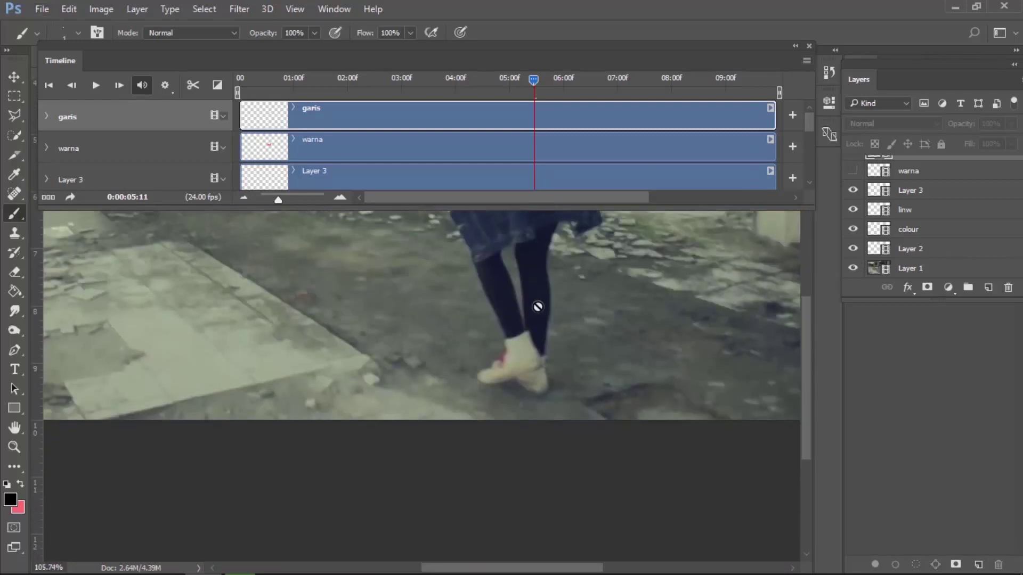
drag(537, 76, 547, 77)
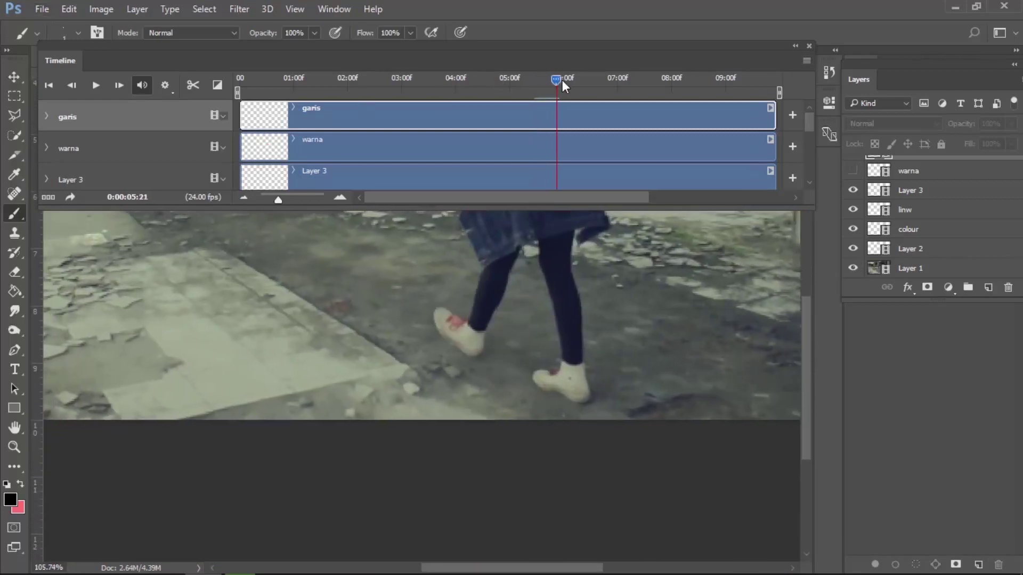
Step: Try onion skins while scrubbing to 6:06, turn them off, and settle on frame 5:16
click(807, 61)
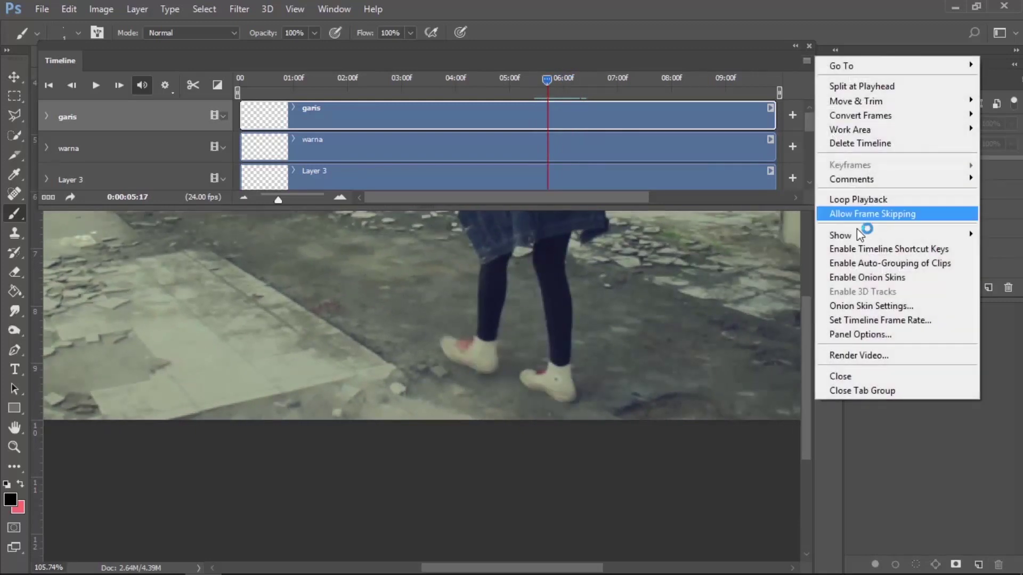
click(864, 278)
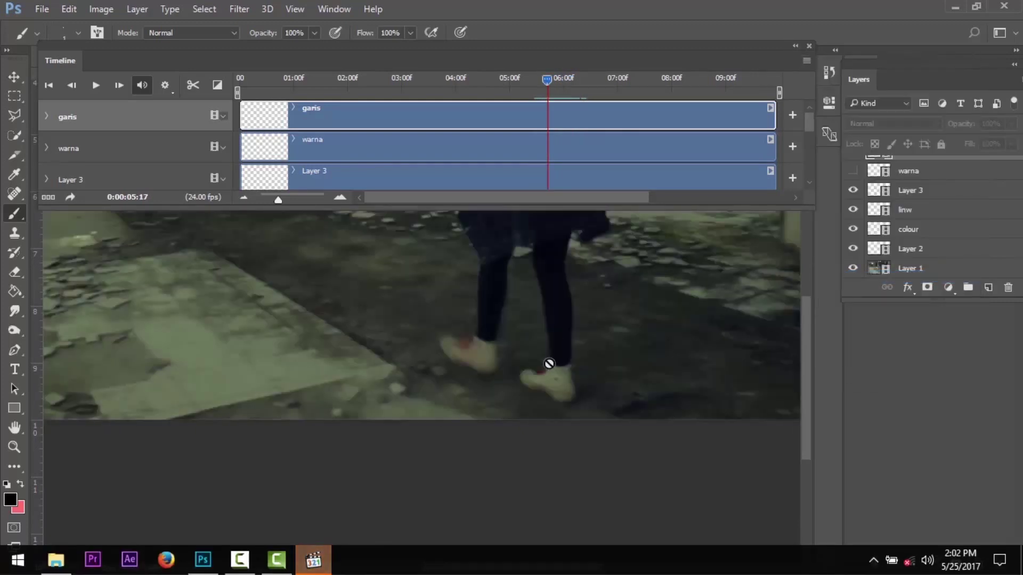
mouse_move(547, 85)
mouse_down()
mouse_move(576, 79)
mouse_move(548, 99)
mouse_up()
click(806, 61)
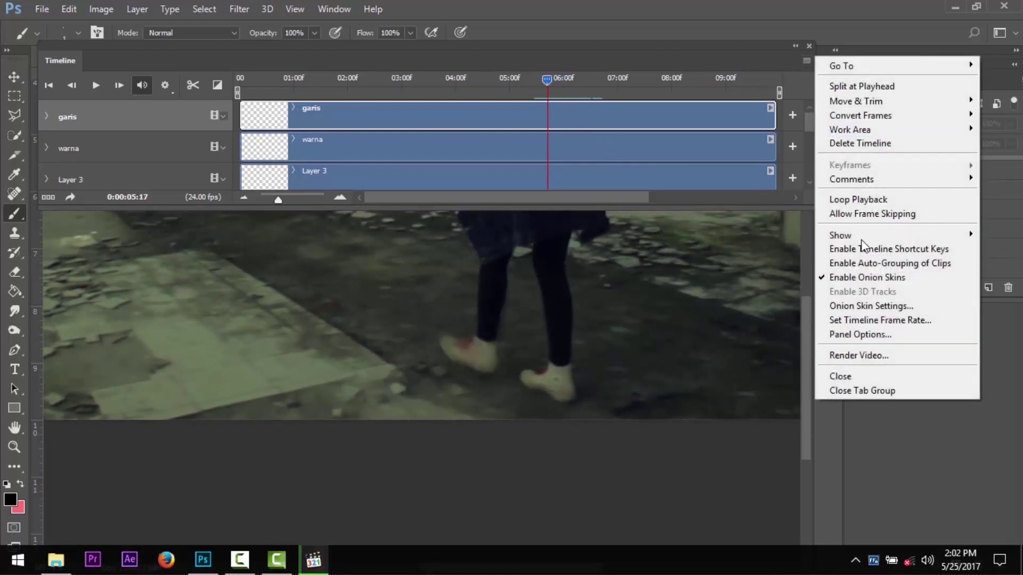
click(861, 276)
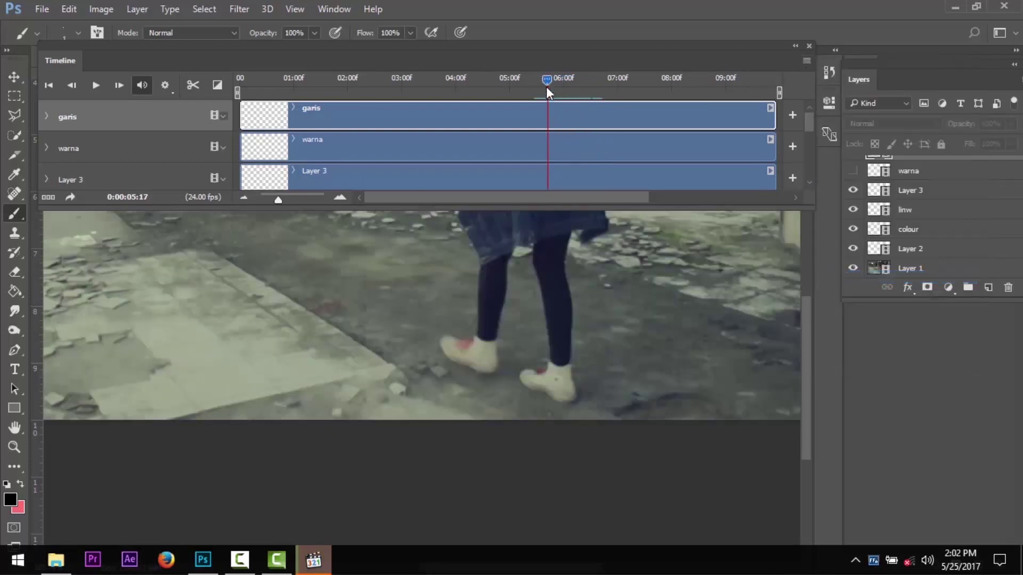
mouse_move(546, 84)
mouse_down()
mouse_move(520, 85)
mouse_move(532, 90)
mouse_up()
click(119, 85)
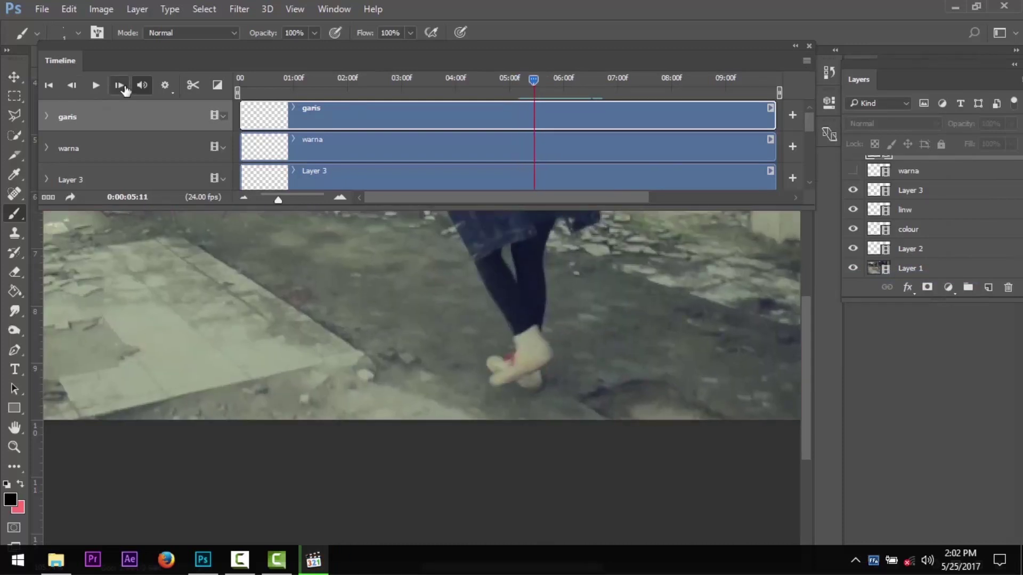
click(123, 86)
Step: Advance frame by frame from 5:16 to 6:18, past the green marks by the shoe
click(124, 86)
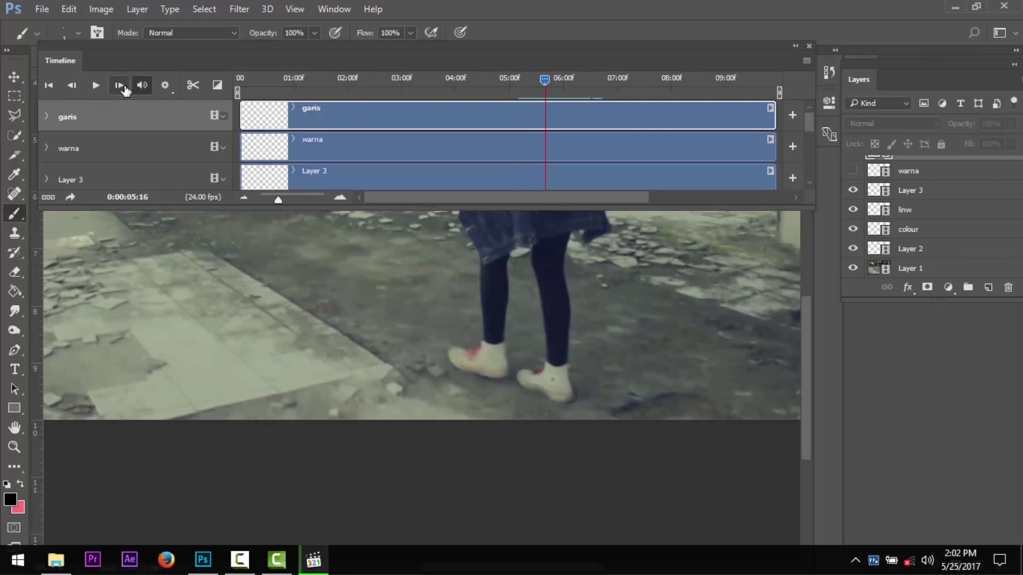
click(124, 87)
click(124, 86)
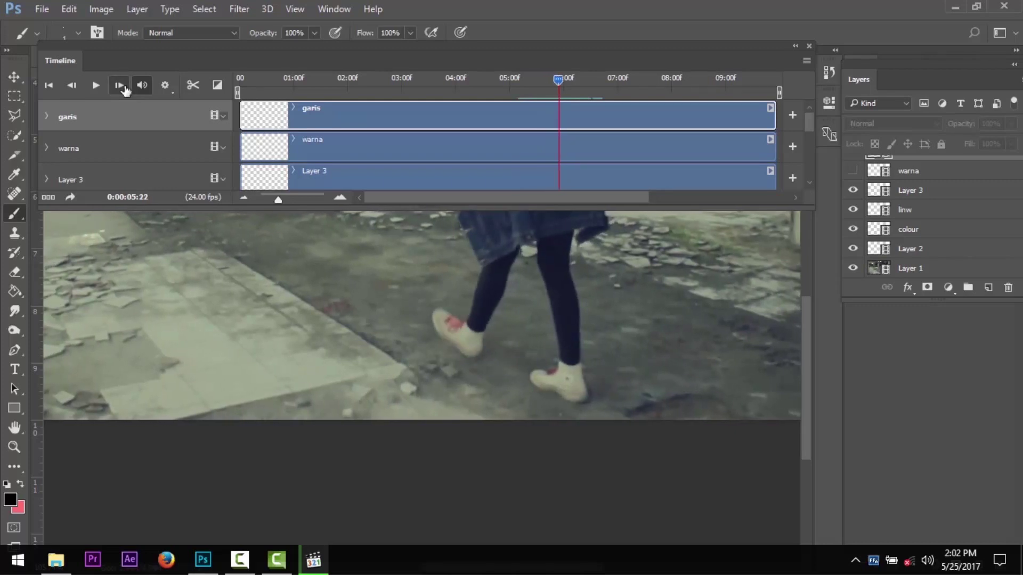
click(124, 86)
click(125, 85)
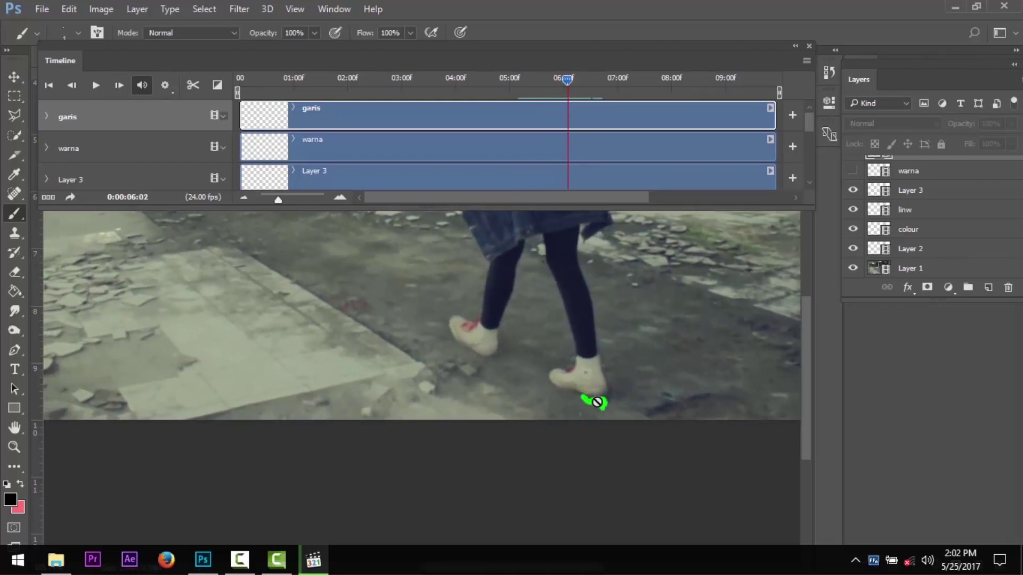
click(125, 90)
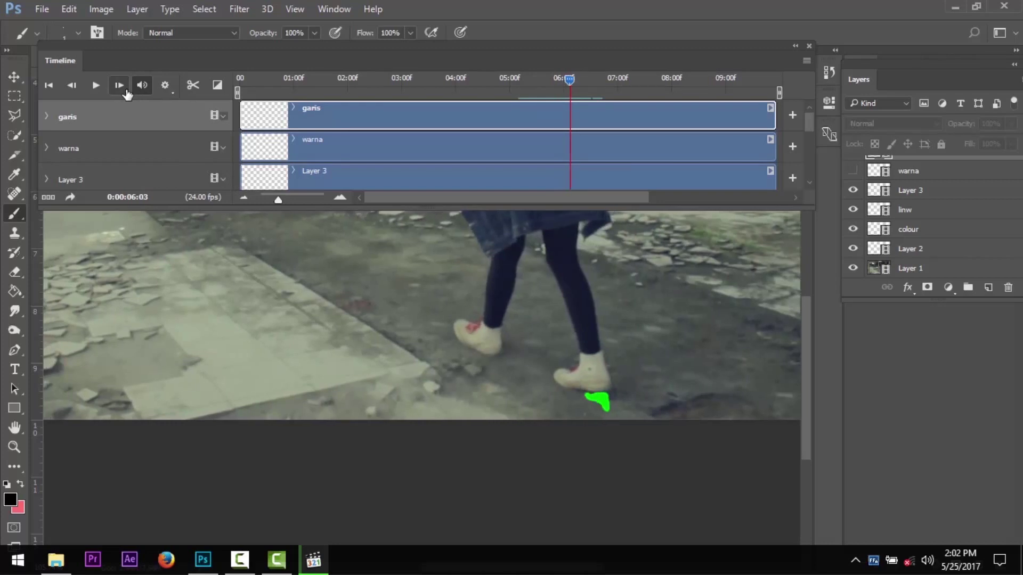
click(126, 92)
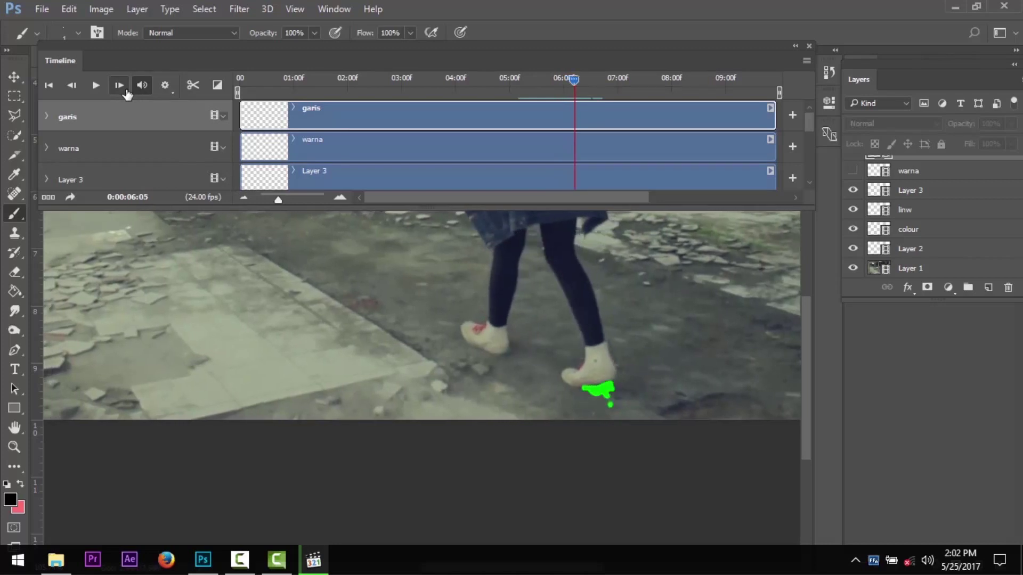
click(126, 92)
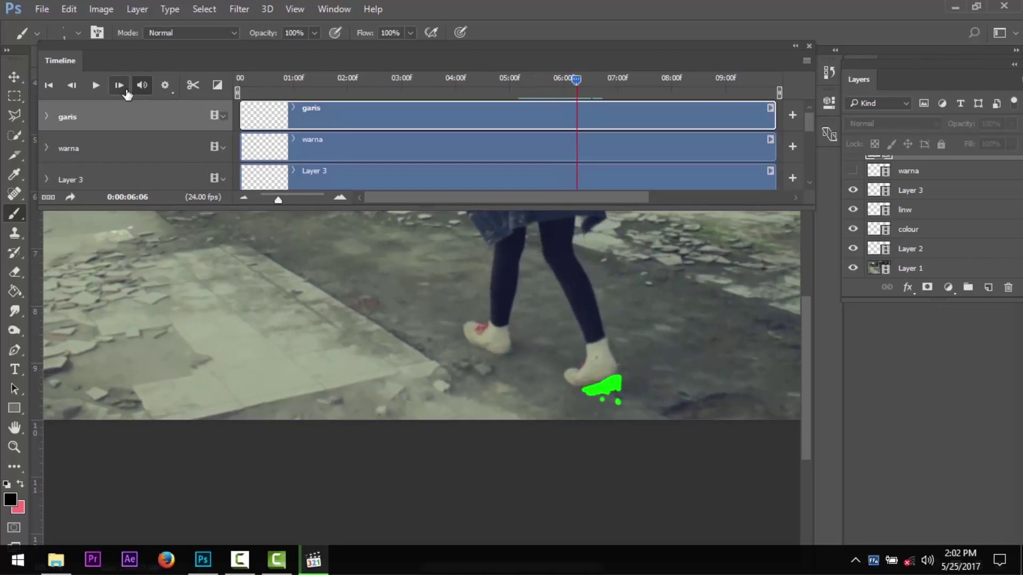
click(126, 92)
click(127, 92)
click(126, 91)
click(126, 92)
click(126, 91)
click(126, 92)
click(126, 91)
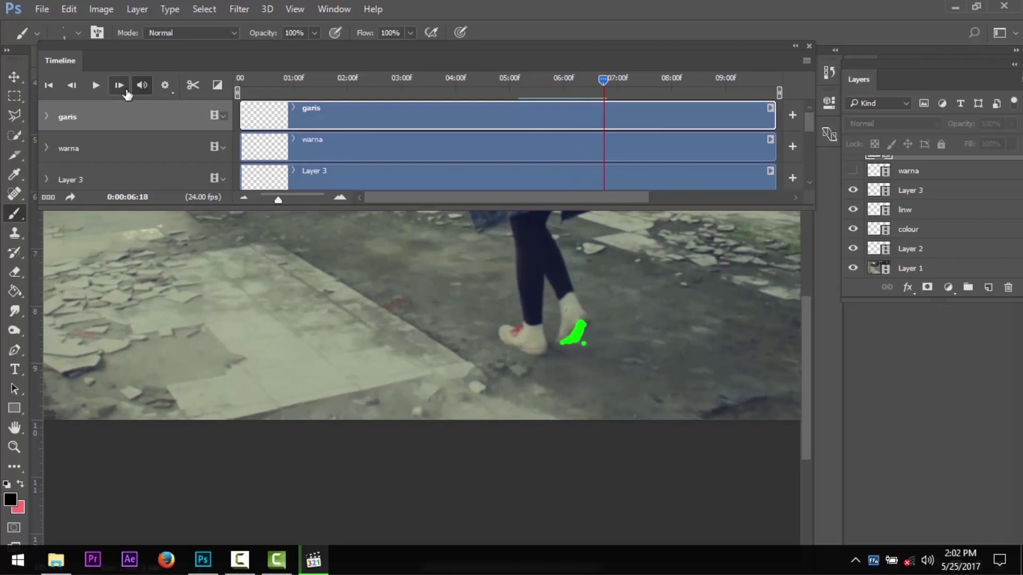
Step: Check frames 6:16–6:17, then advance frame by frame to 7:17
click(72, 87)
click(119, 86)
click(72, 86)
click(119, 86)
click(119, 86)
click(119, 86)
click(119, 86)
click(119, 86)
click(119, 86)
click(119, 86)
click(119, 86)
click(119, 86)
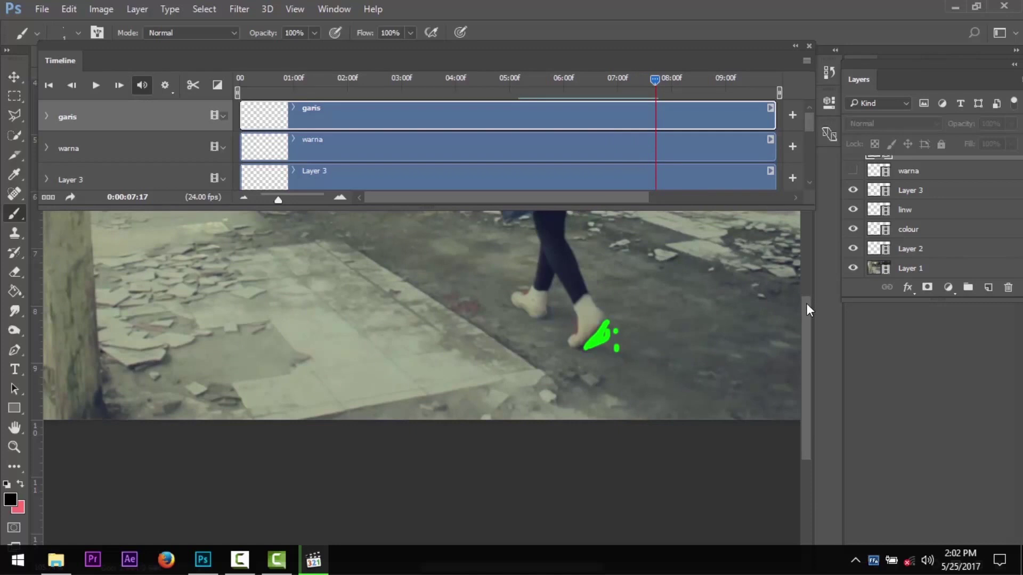
Step: Scrub the timeline from about 08:18 back to 0:00:01:19
drag(807, 305, 805, 236)
mouse_move(650, 80)
mouse_down()
mouse_move(716, 91)
mouse_move(493, 88)
mouse_move(522, 104)
mouse_up()
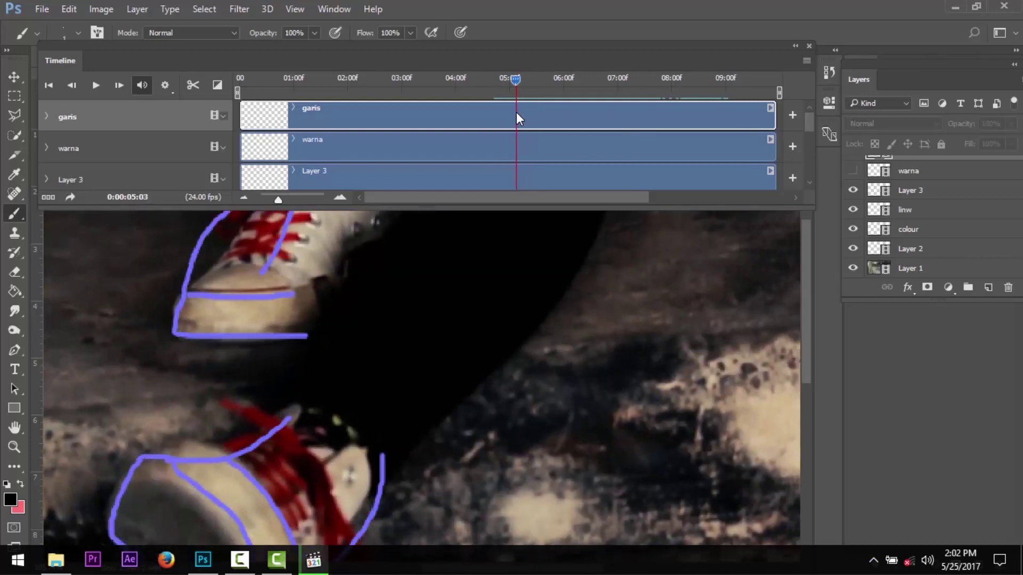
mouse_move(523, 104)
mouse_down()
mouse_move(369, 117)
mouse_move(401, 126)
mouse_up()
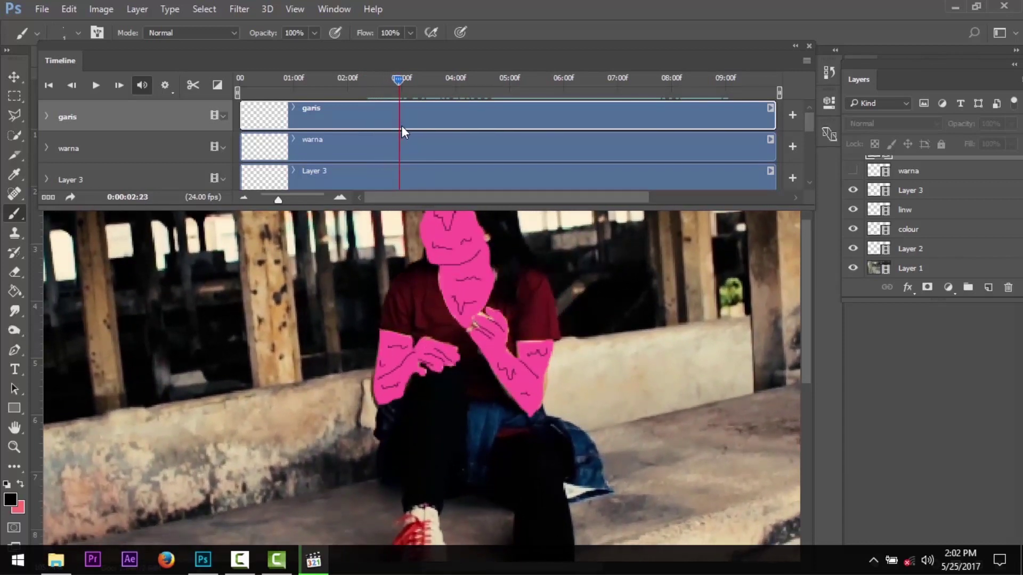
mouse_move(397, 84)
mouse_down()
mouse_move(411, 78)
mouse_move(378, 82)
mouse_up()
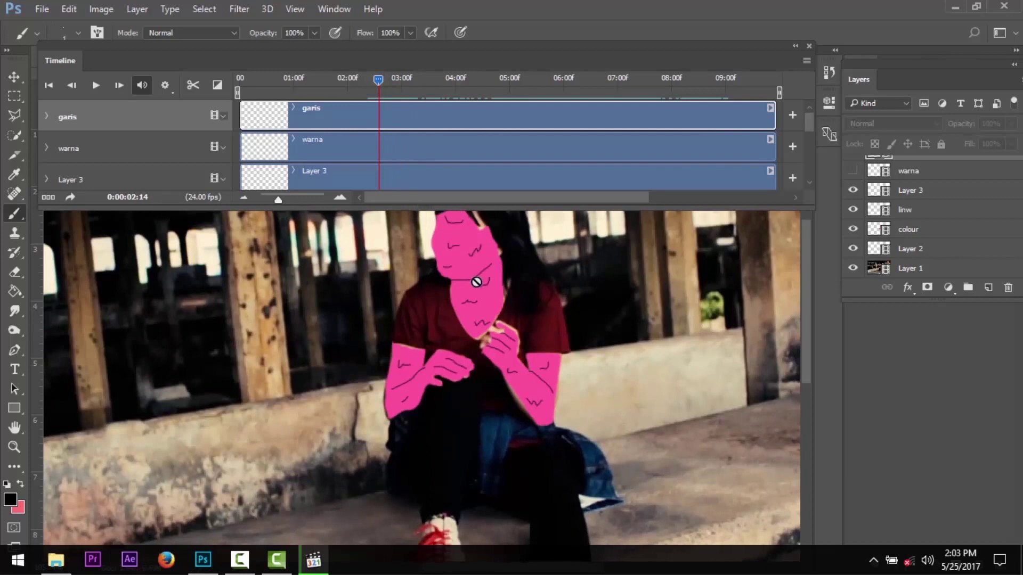
drag(376, 86, 337, 78)
Step: Play the pink seated-girl section from 01:19, then from 01:01, stopping near 02:04
click(102, 88)
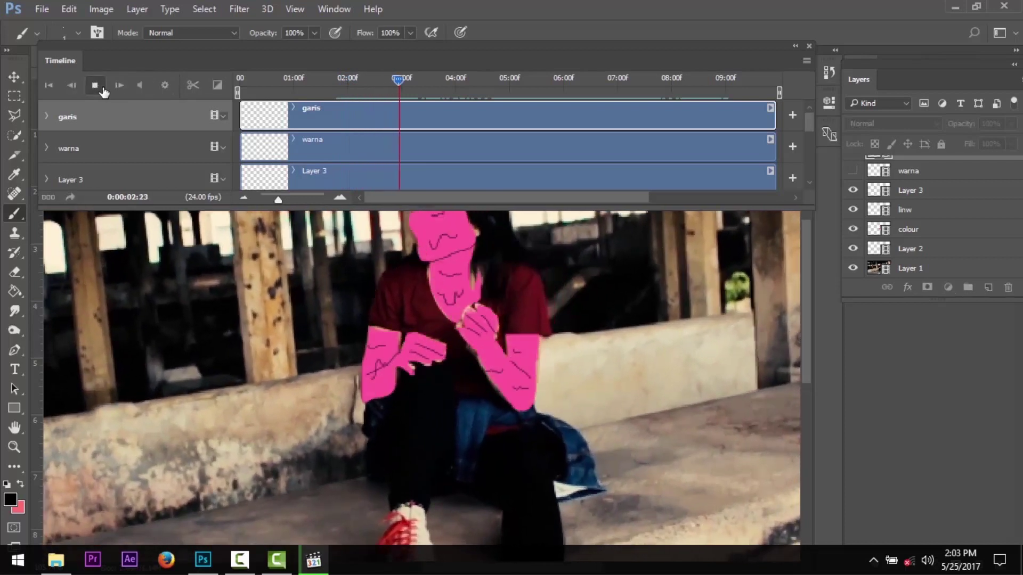
click(102, 88)
drag(406, 78, 295, 80)
click(100, 88)
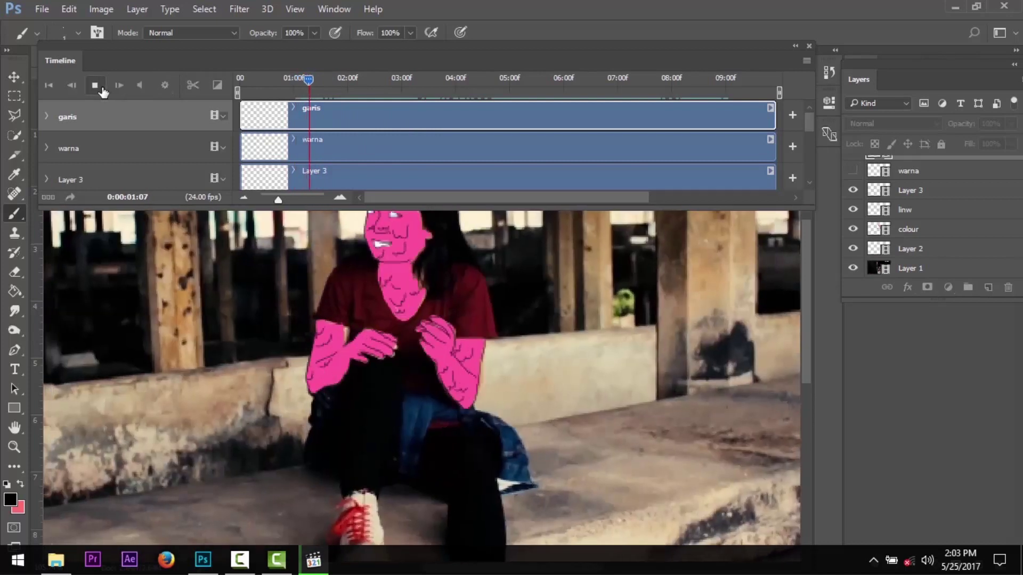
click(101, 89)
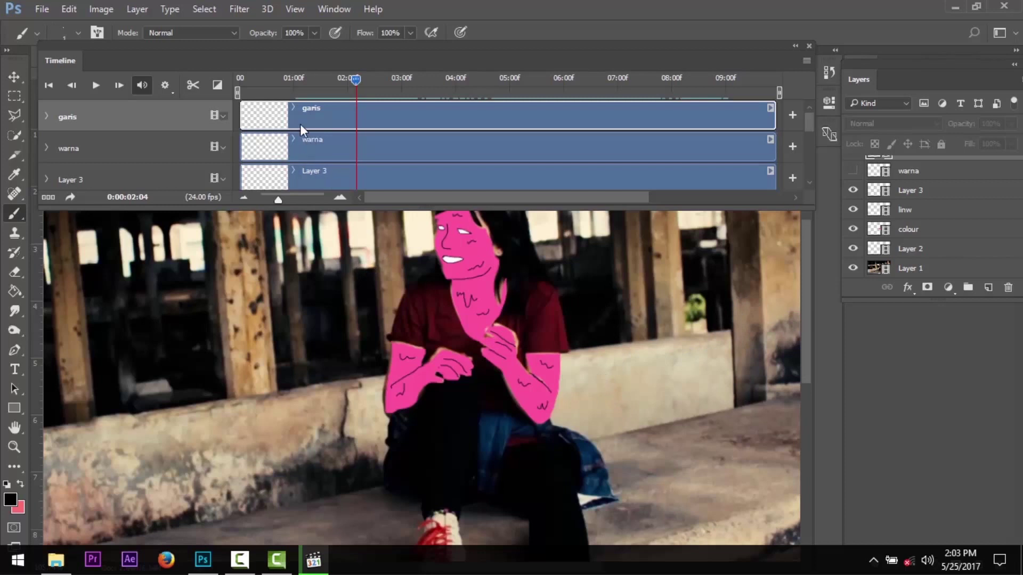
click(96, 85)
Step: Move the playhead to about 02:00 and turn on onion skins from the timeline options
mouse_move(372, 81)
mouse_down()
mouse_move(347, 81)
mouse_move(389, 81)
mouse_up()
click(807, 62)
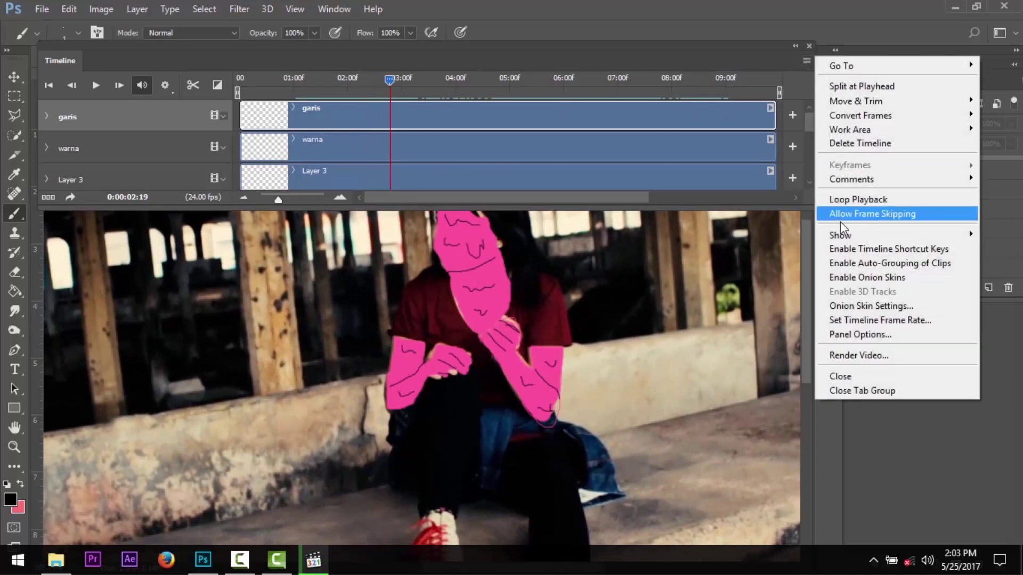
click(851, 278)
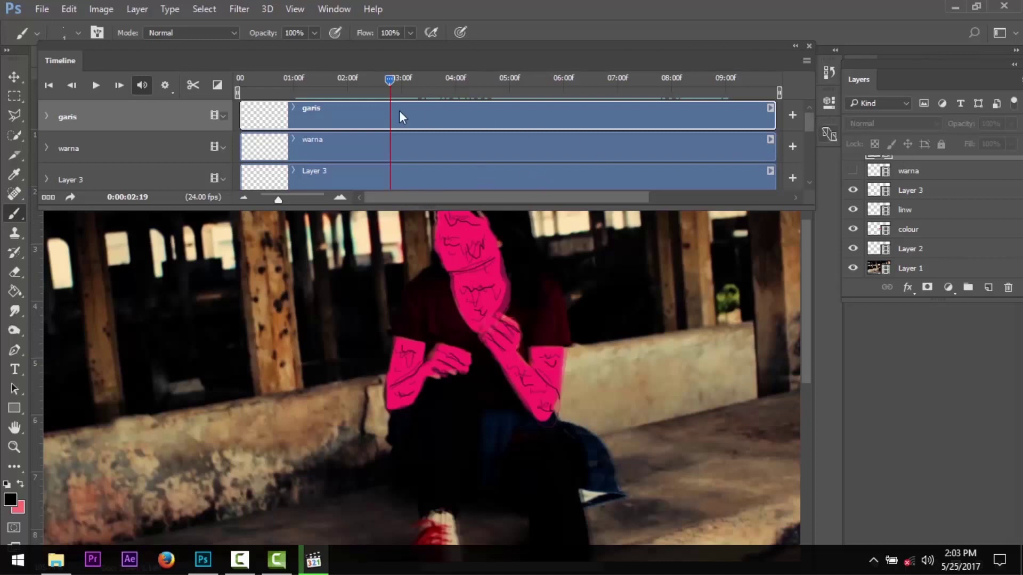
Step: Switch between the warna and garis tracks, leaving garis active
click(338, 143)
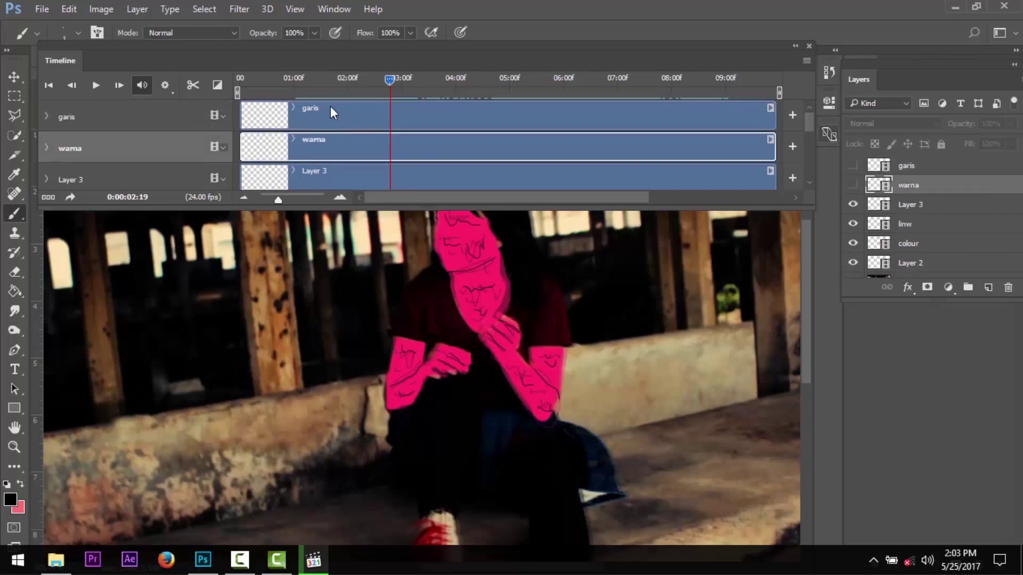
click(333, 113)
click(335, 151)
click(324, 117)
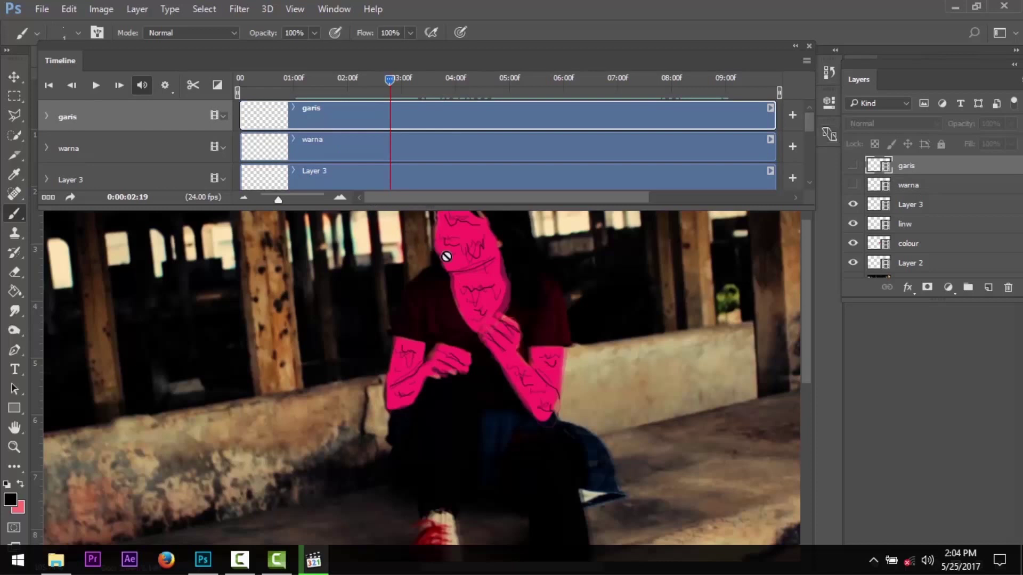
click(330, 136)
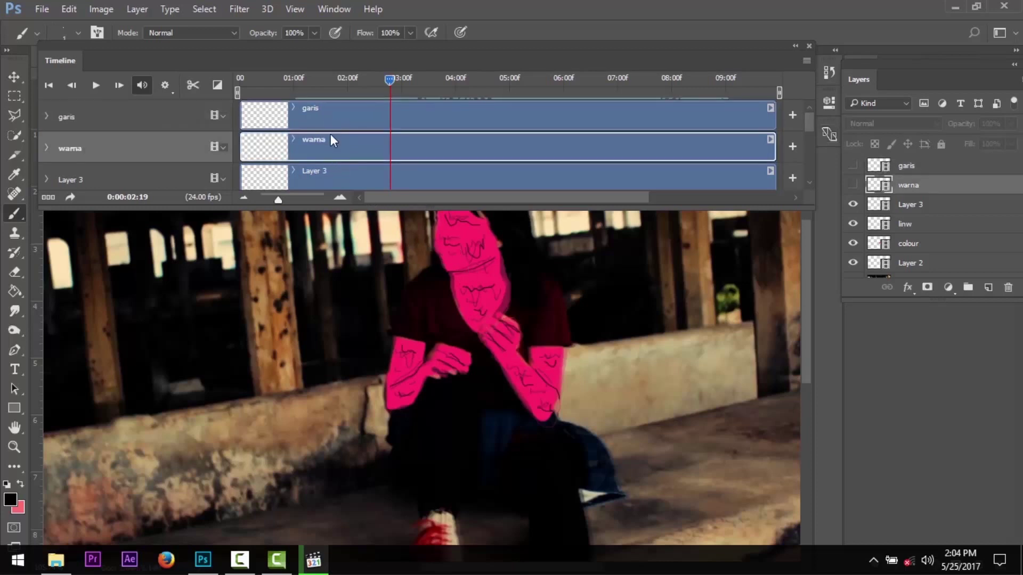
click(328, 111)
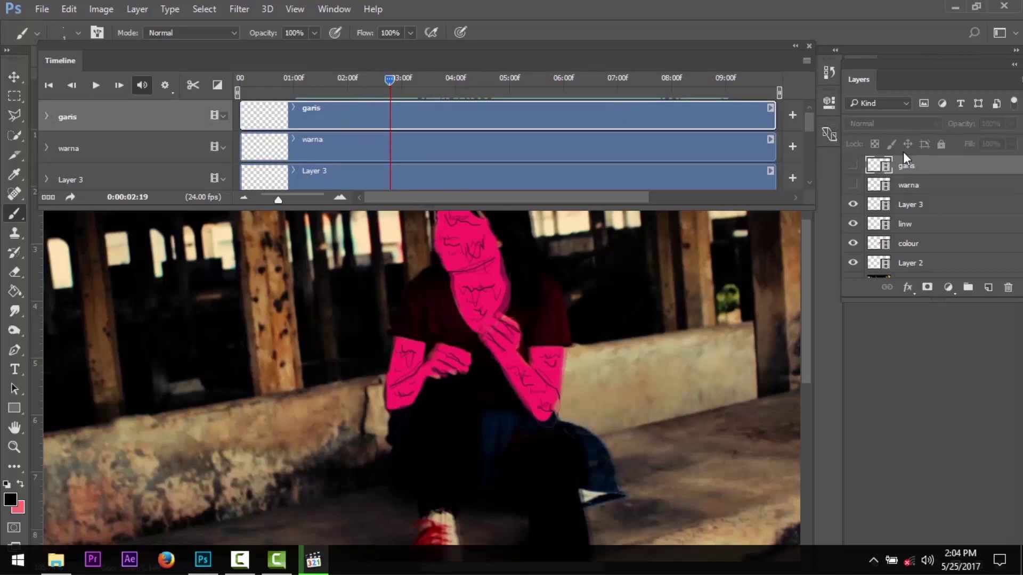
Step: Enable onion skins and rewind the animation to frame 01:09
click(806, 61)
click(873, 277)
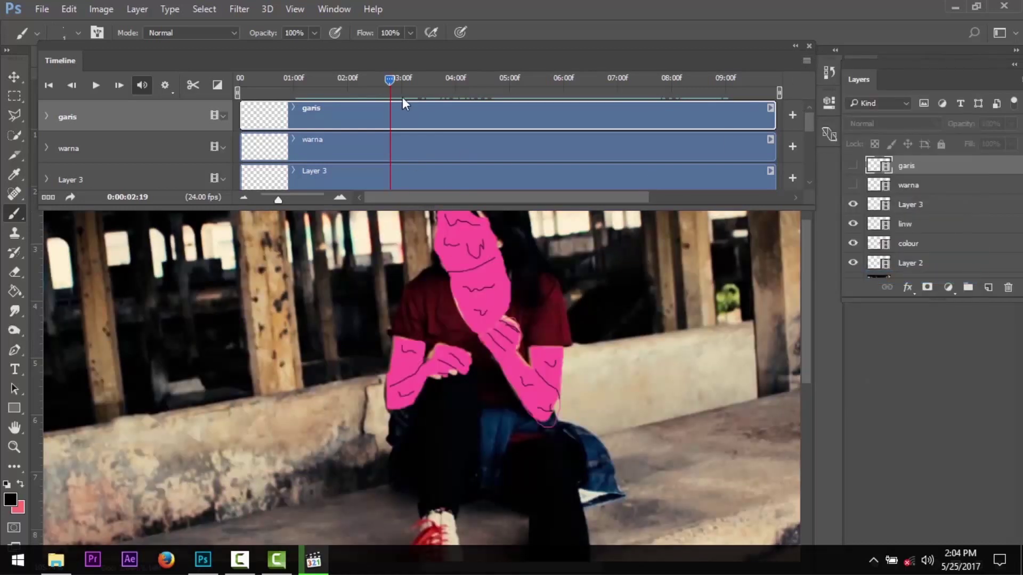
drag(402, 97, 314, 91)
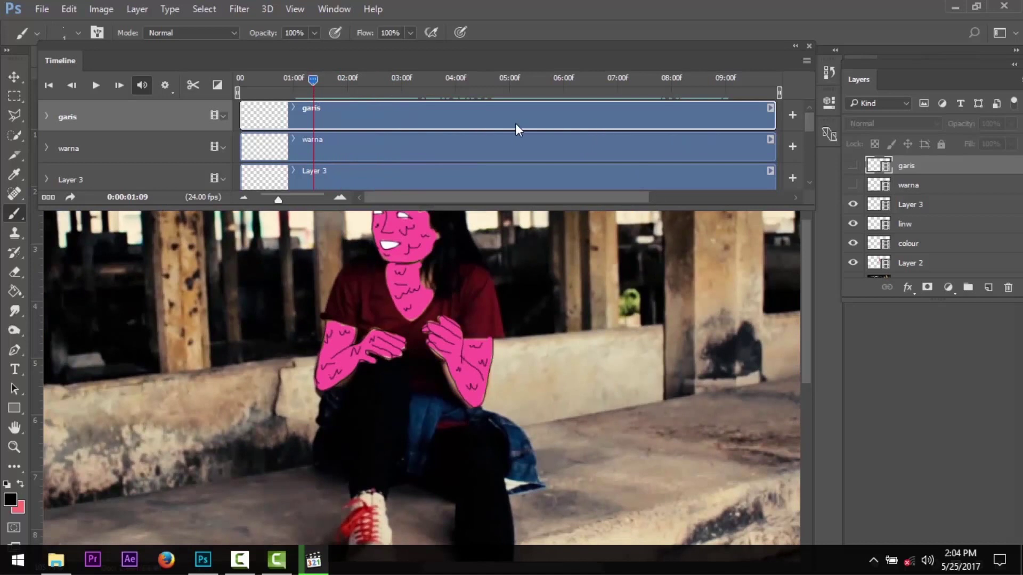
Step: Render the video as H.264 via Adobe Media Encoder at 24 fps, then cancel the export
click(70, 197)
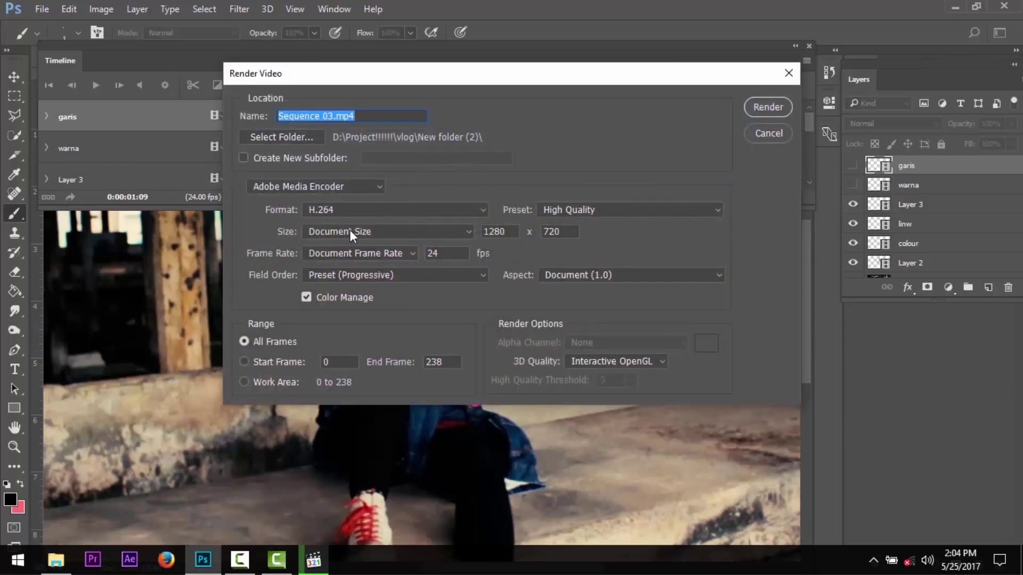
click(484, 212)
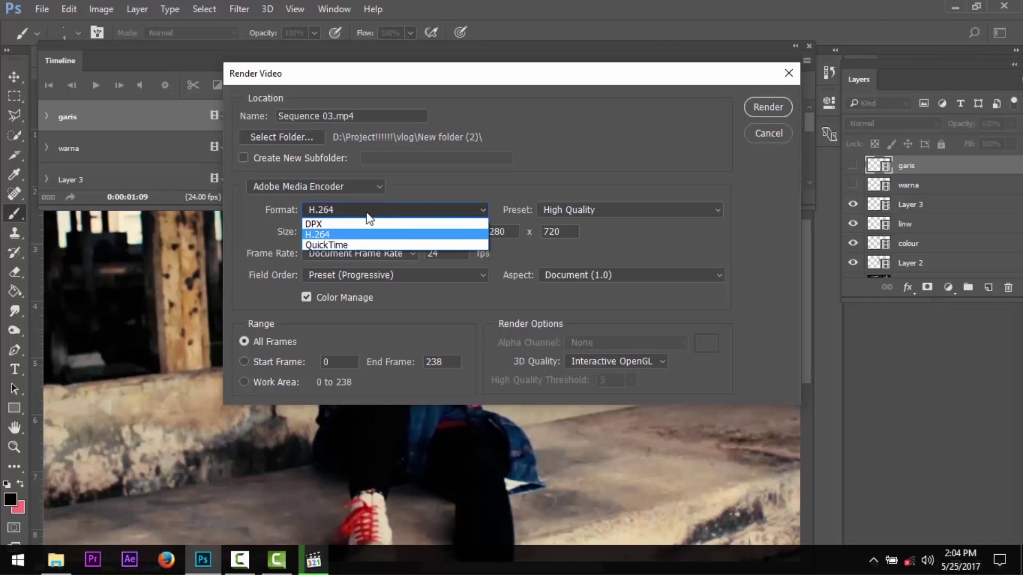
click(331, 237)
click(320, 187)
click(275, 199)
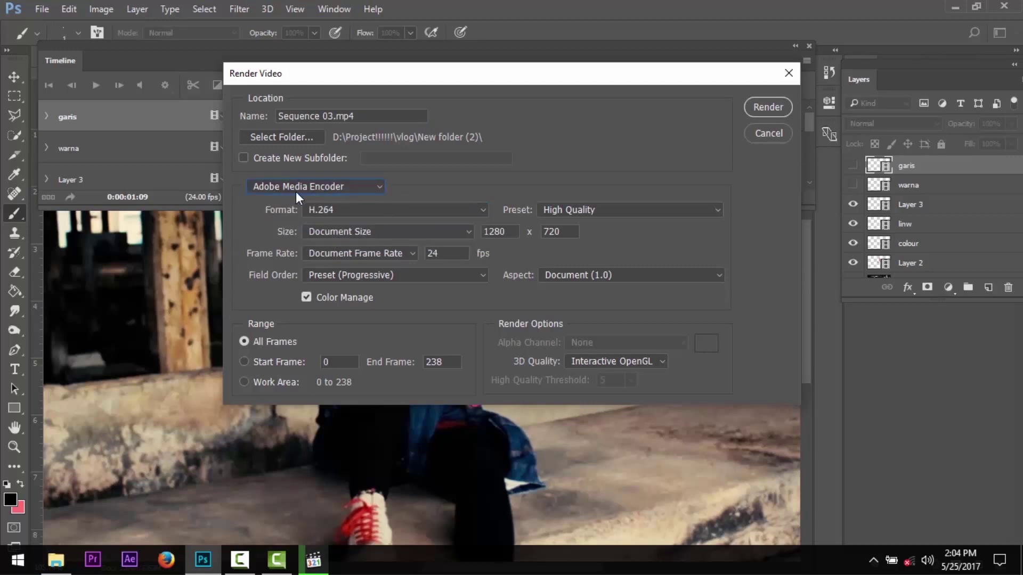
click(454, 254)
click(450, 257)
click(778, 110)
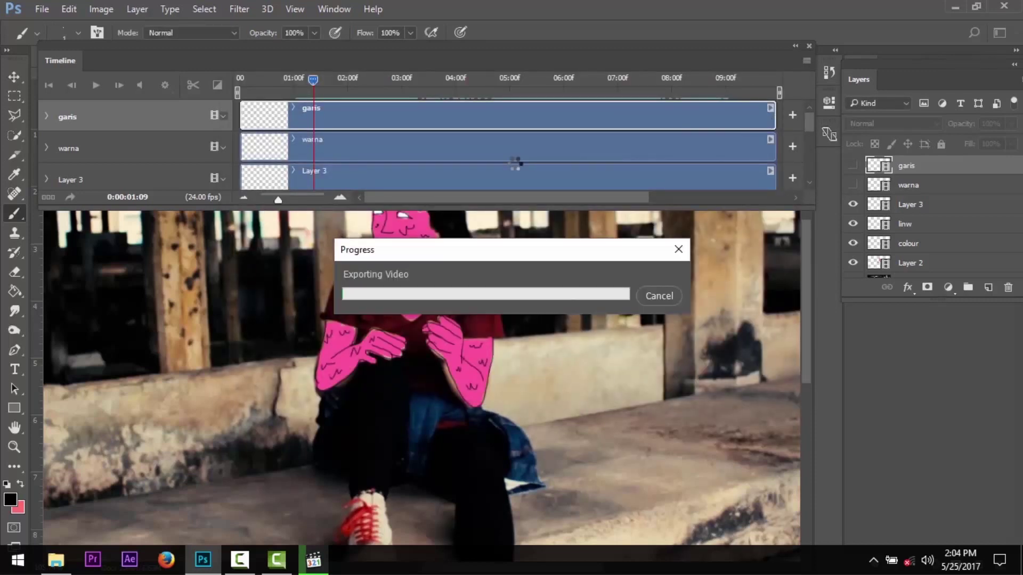
click(659, 296)
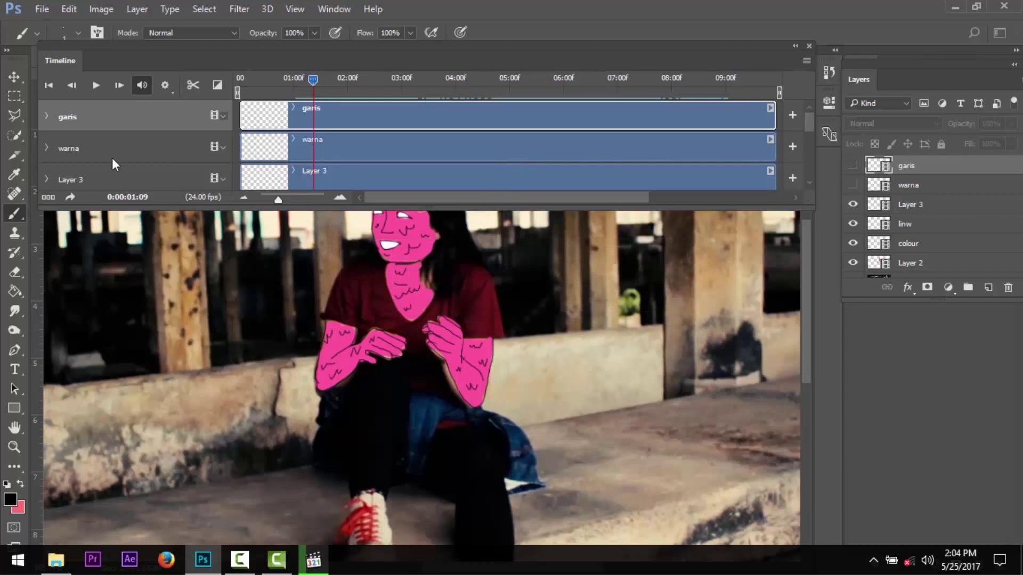
Step: In File Explorer, check the grime folder and go back to New Volume (D:)
click(56, 560)
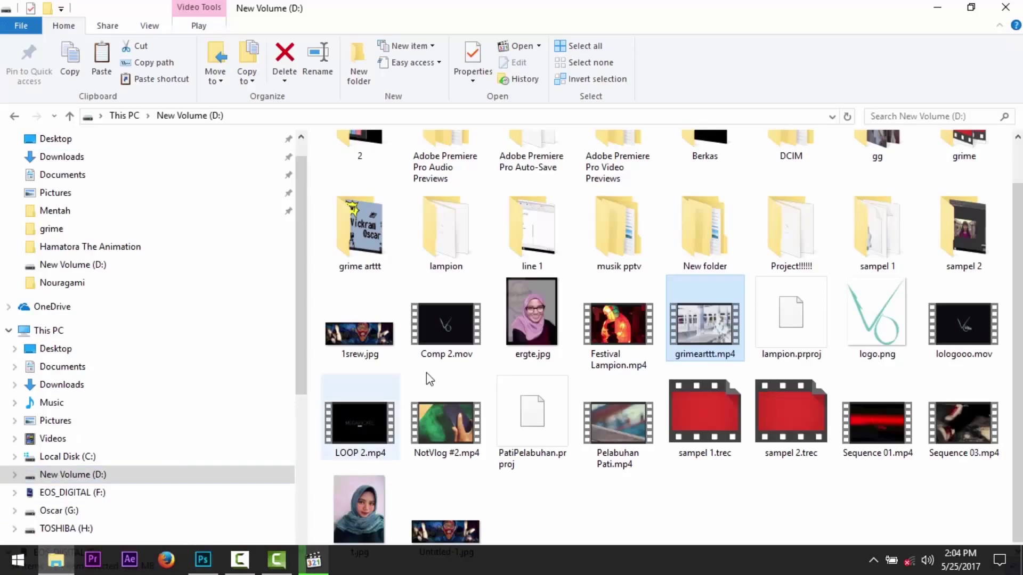
scroll(533, 383, up, 1)
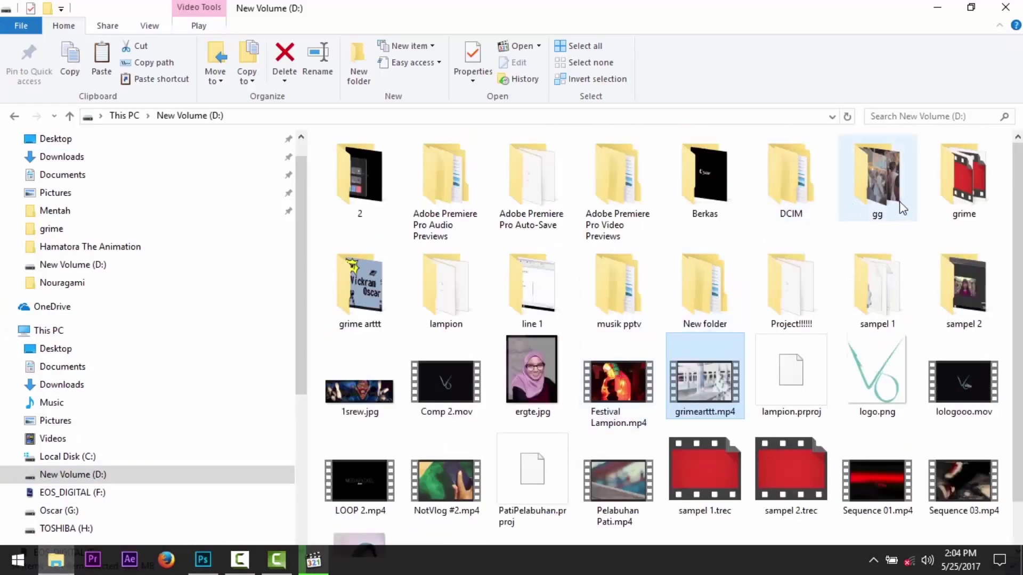
double_click(940, 205)
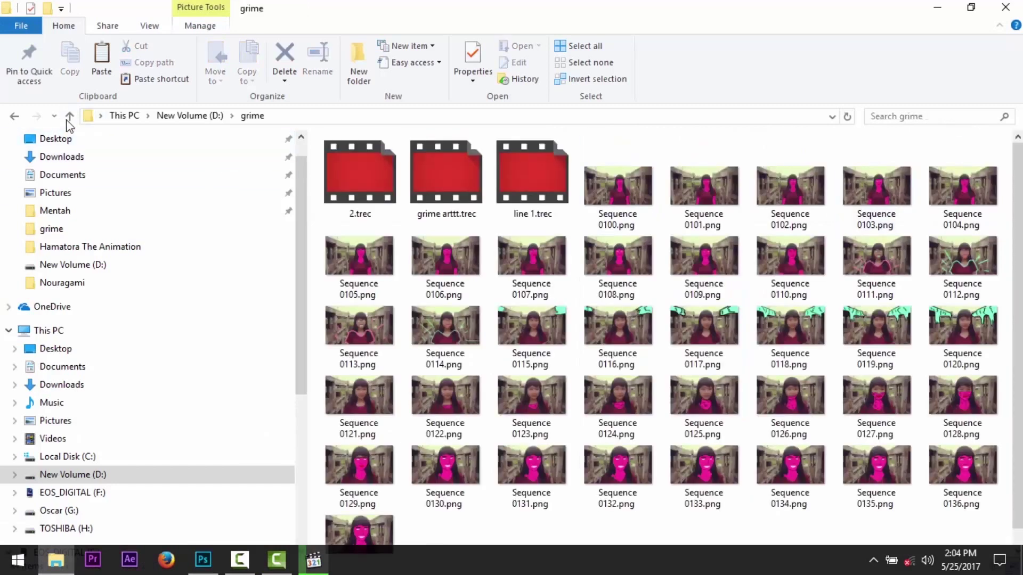
key(alt+Left)
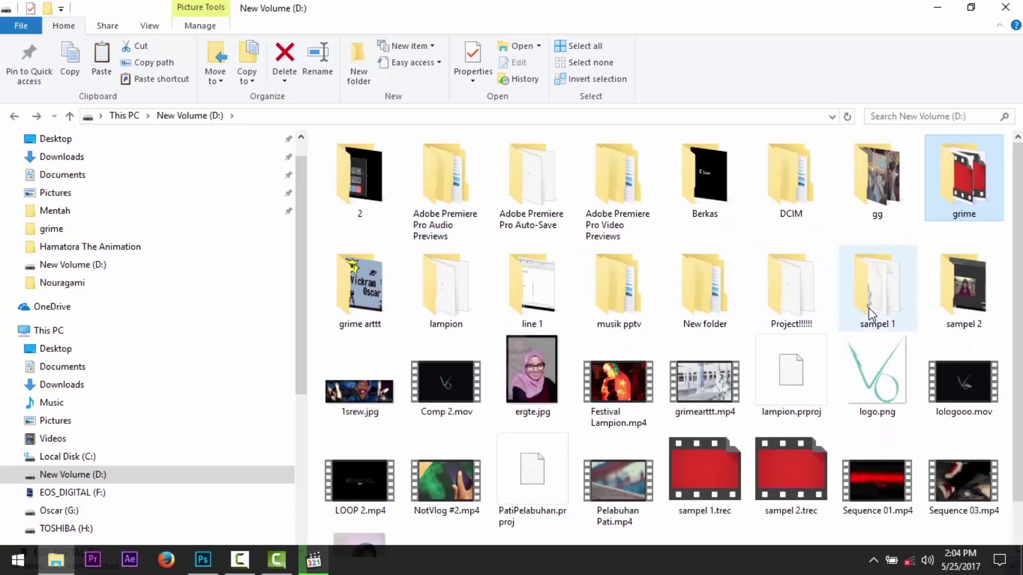
click(952, 313)
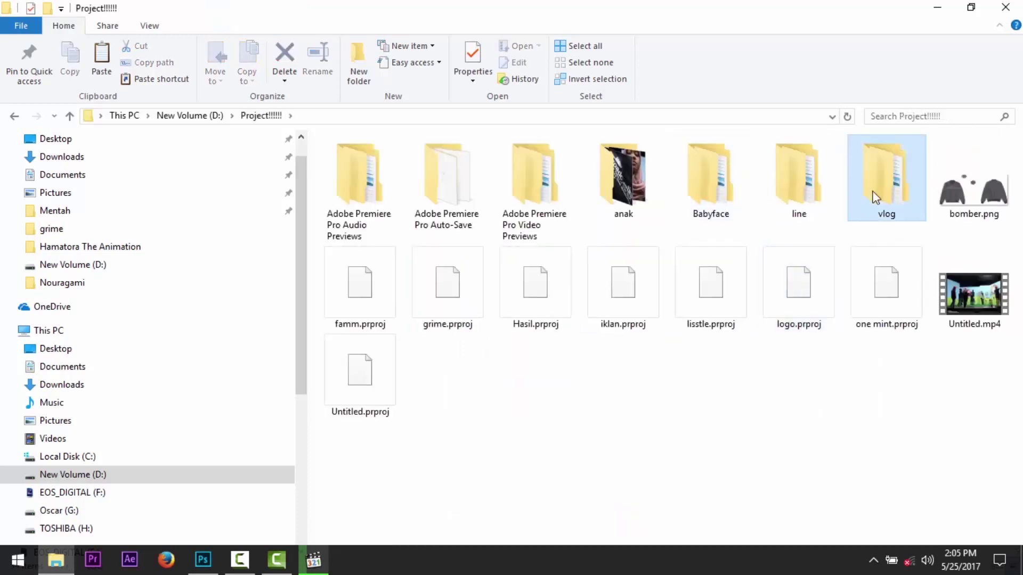
Step: Open vlog > New folder (2) and play the rendered grimee.mp4
double_click(887, 176)
click(522, 178)
double_click(522, 178)
double_click(347, 186)
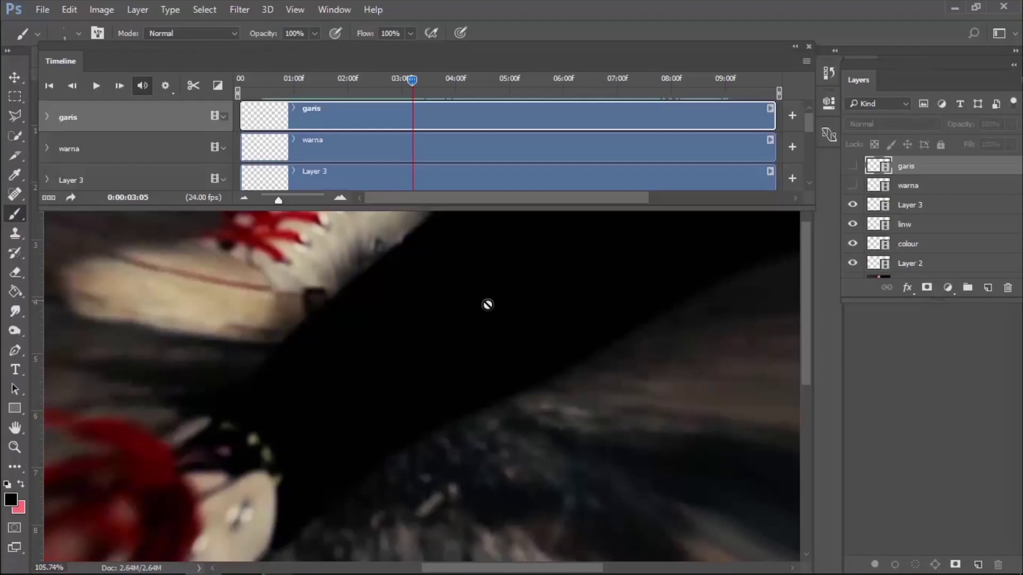
Step: Watch grimee.mp4 play through to its red-painted ending in Media Player Classic
scroll(487, 305, down, 3)
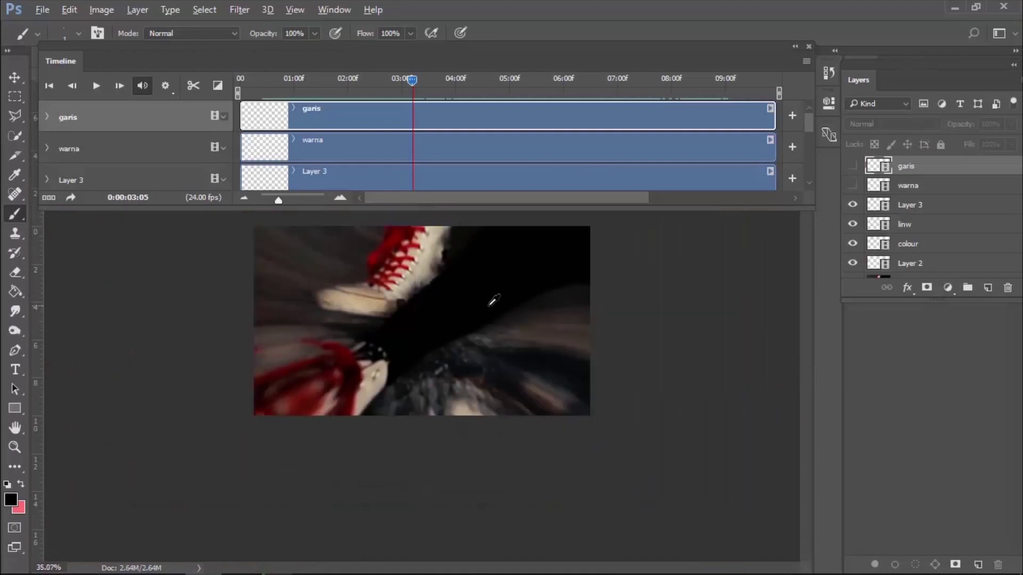
Step: Zoom the canvas and scrub the timeline around frames 02:17–02:18 to check the painting
scroll(485, 297, up, 1)
scroll(440, 280, down, 2)
mouse_move(403, 82)
mouse_down()
mouse_move(282, 85)
mouse_move(358, 95)
mouse_up()
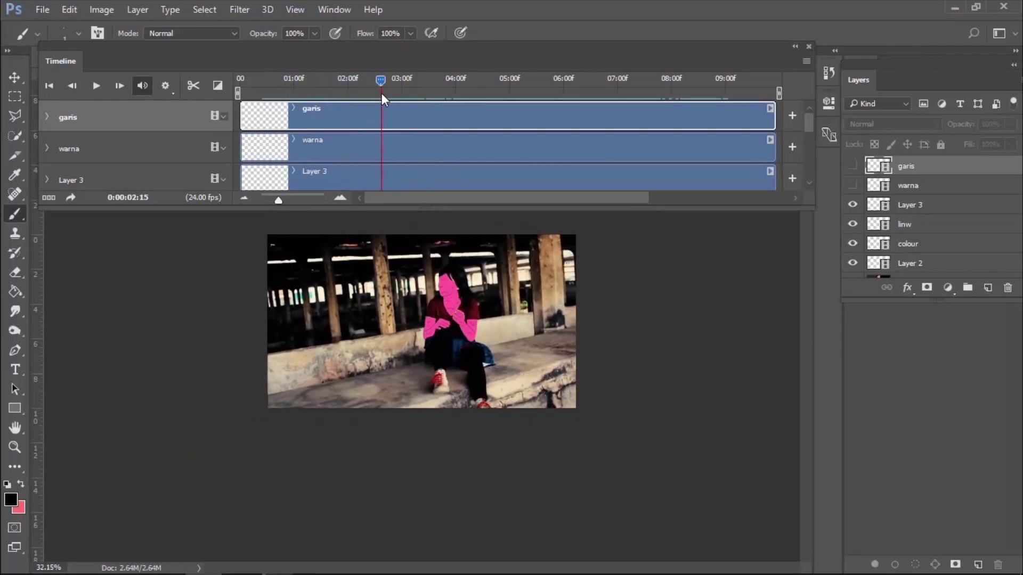
drag(359, 91, 387, 95)
scroll(453, 257, up, 2)
scroll(480, 253, up, 3)
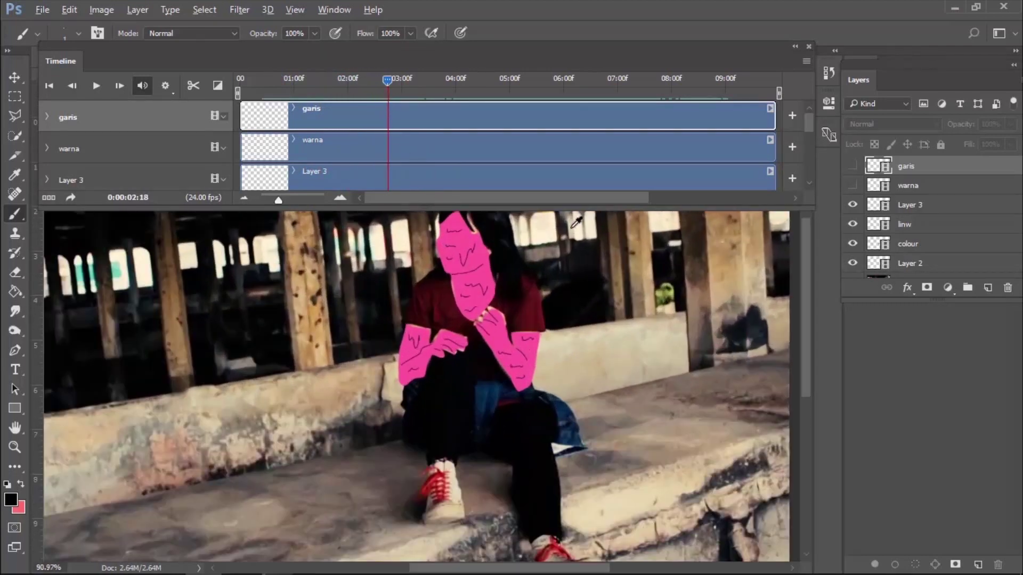
scroll(533, 249, up, 1)
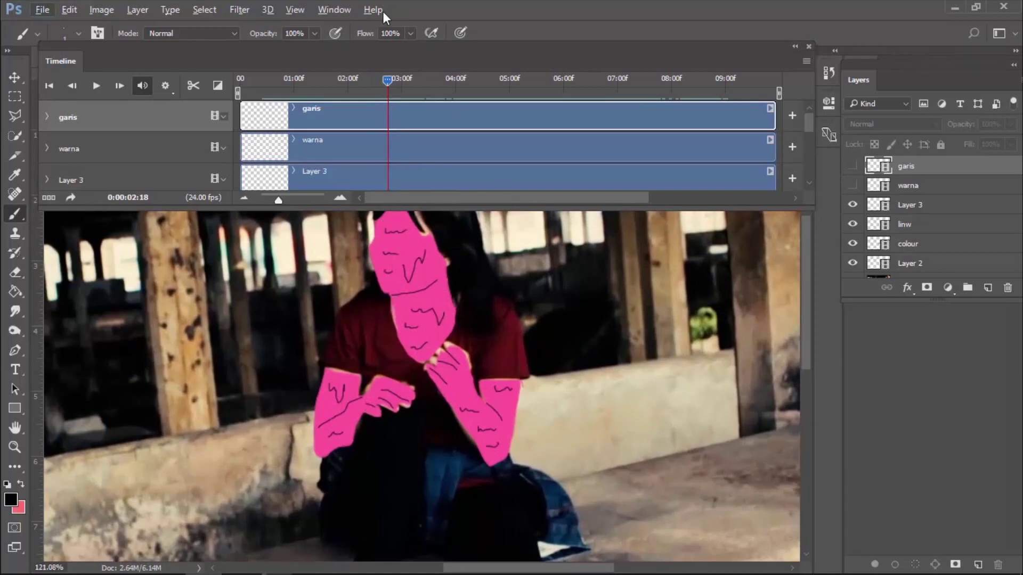
mouse_move(394, 84)
mouse_down()
mouse_move(381, 105)
mouse_move(358, 108)
mouse_move(385, 119)
mouse_up()
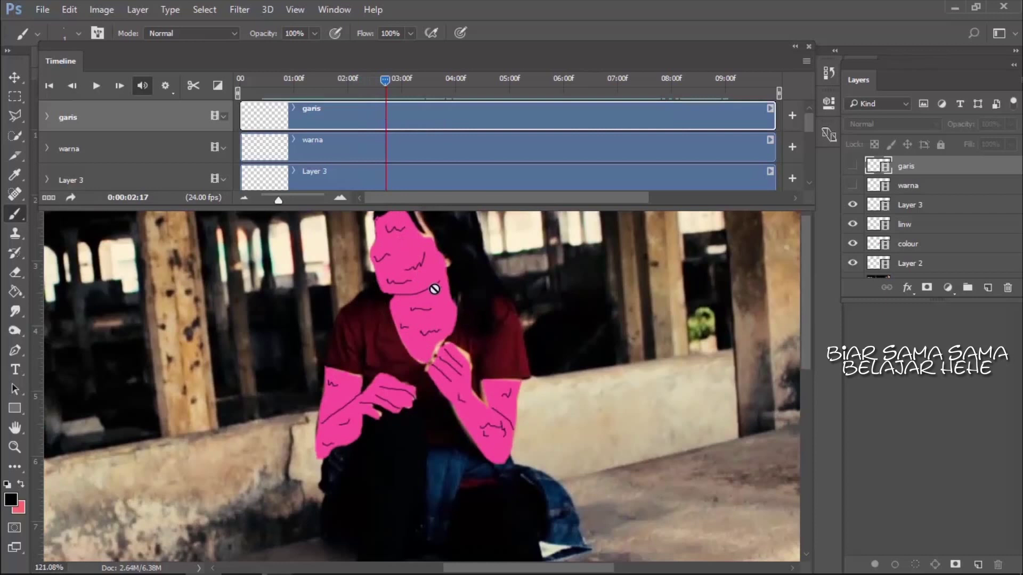
Step: Scrub through frames 01:23, 02:22 and 02:00, then jump ahead to 06:21
mouse_move(381, 79)
mouse_down()
mouse_move(344, 83)
mouse_move(493, 117)
mouse_up()
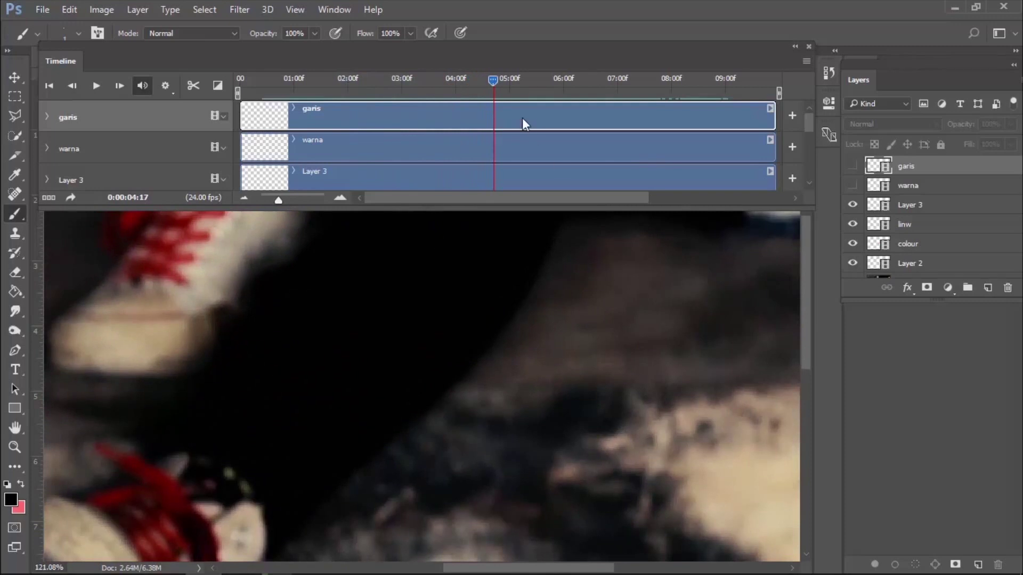
mouse_move(492, 81)
mouse_down()
mouse_move(398, 85)
mouse_move(504, 98)
mouse_move(522, 119)
mouse_move(575, 117)
mouse_move(596, 159)
mouse_up()
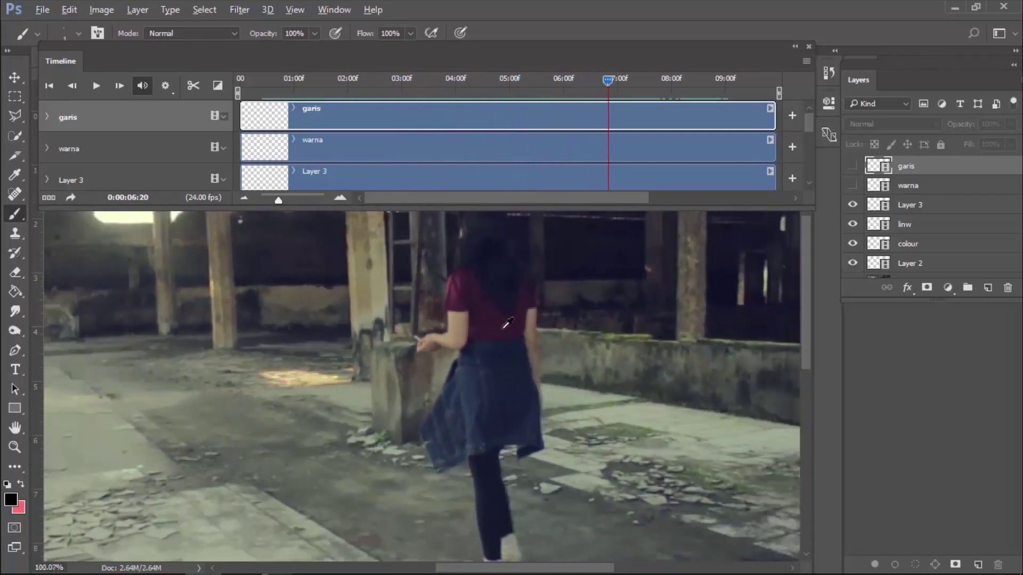
scroll(507, 322, down, 2)
scroll(500, 312, down, 1)
scroll(494, 300, down, 1)
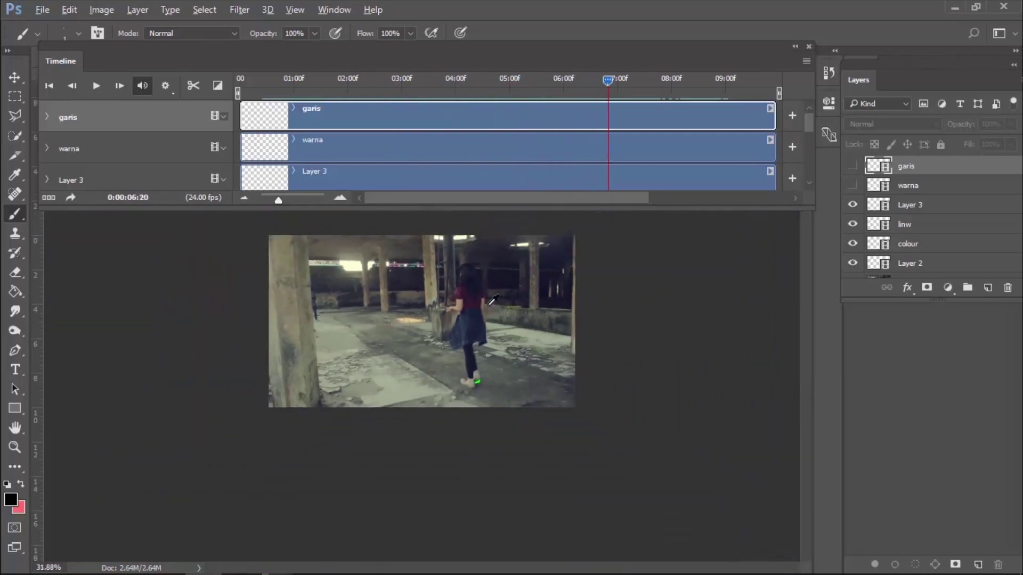
scroll(404, 251, up, 1)
mouse_move(605, 78)
mouse_down()
mouse_move(271, 81)
mouse_move(346, 80)
mouse_up()
drag(414, 105, 647, 121)
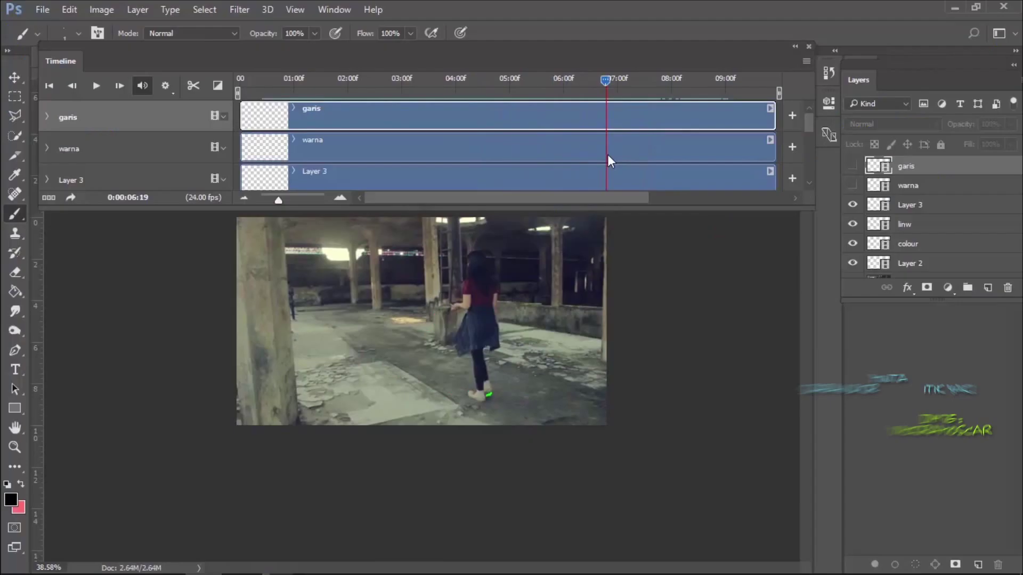
Step: Scrub the timeline forward to around frame 08:07
mouse_move(607, 155)
mouse_down()
mouse_move(701, 162)
mouse_move(484, 162)
mouse_move(698, 169)
mouse_up()
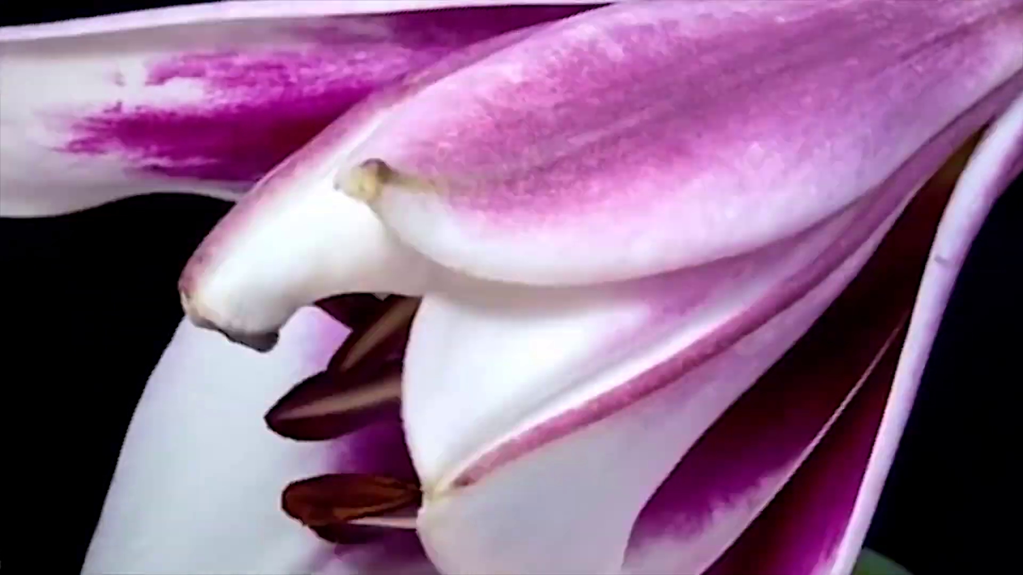